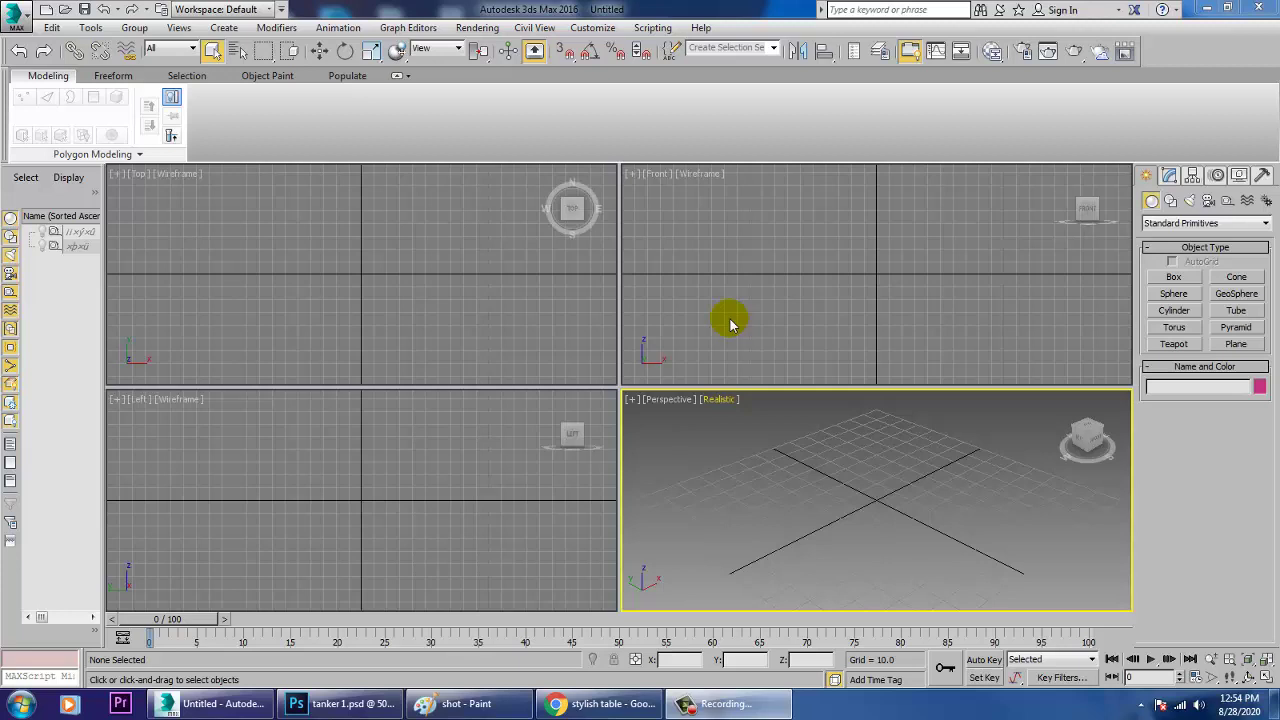
{"action": "left_click", "coordinate": [797, 285]}
{"action": "left_click", "coordinate": [540, 300]}
{"action": "left_click", "coordinate": [520, 460]}
{"action": "left_click", "coordinate": [746, 487]}
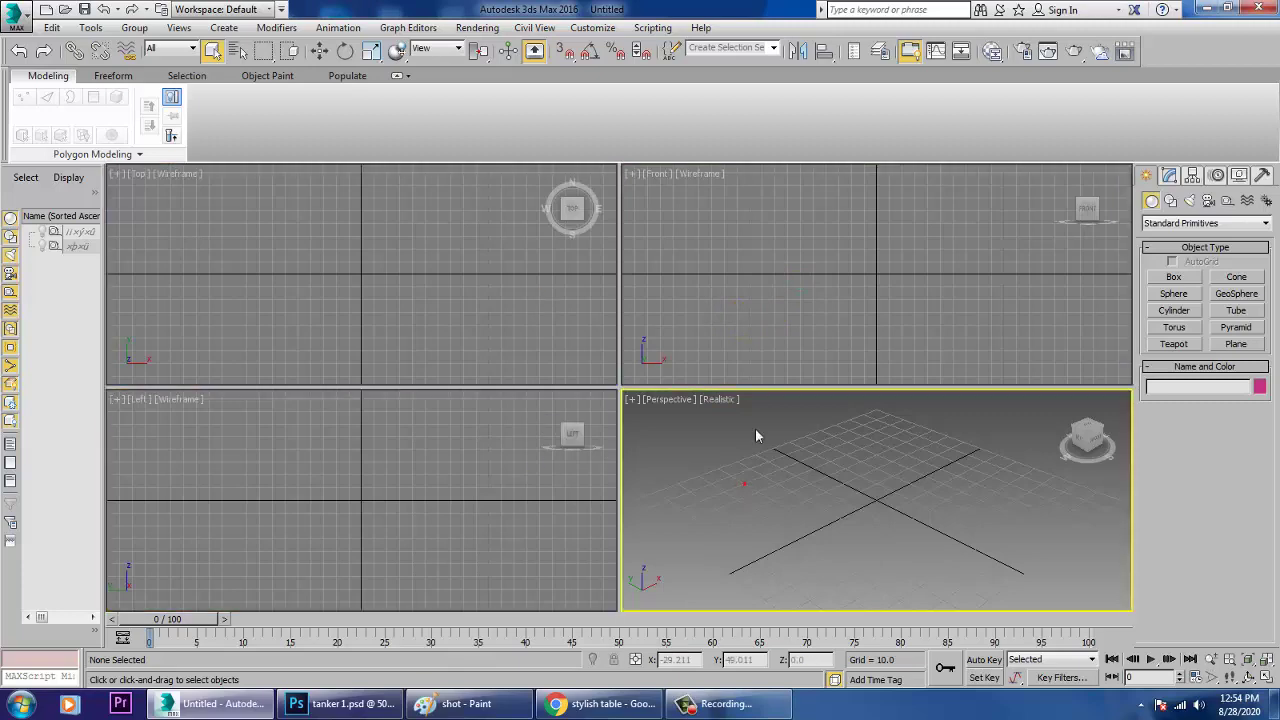
Open the table reference picture images (2) from the Desktop in the image file viewer.
{"action": "left_click", "coordinate": [480, 27]}
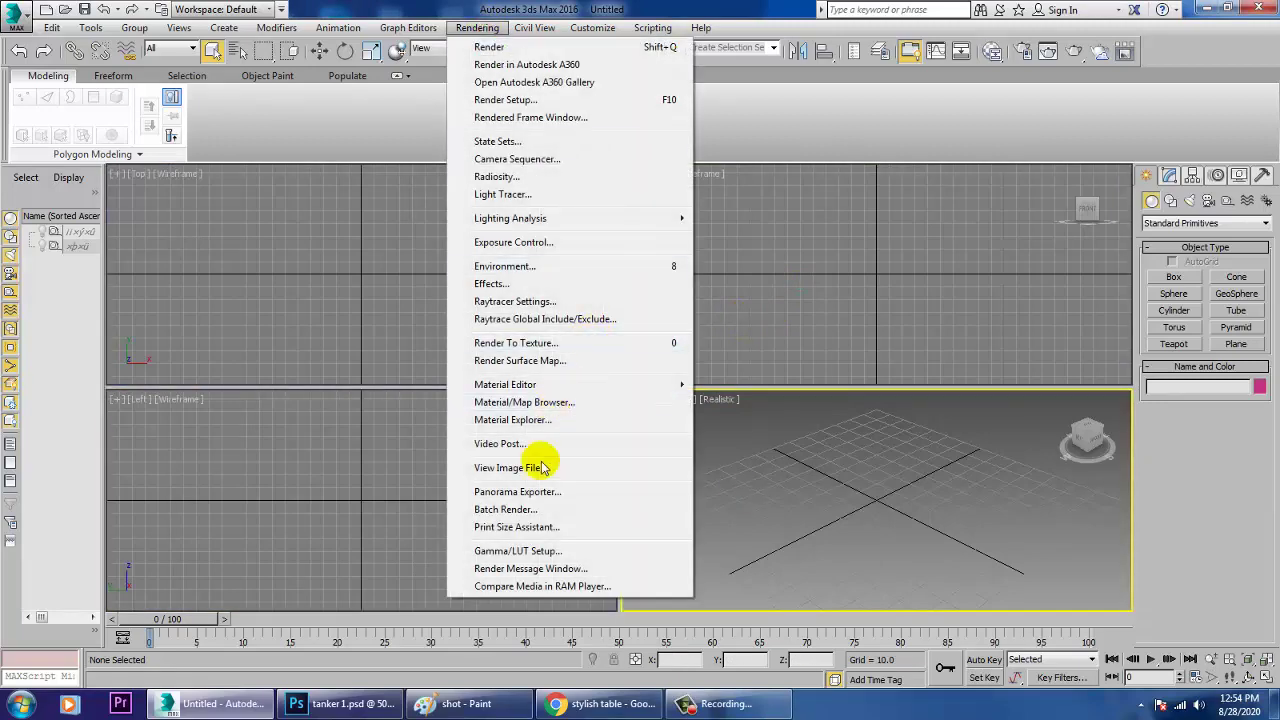
{"action": "left_click", "coordinate": [510, 468]}
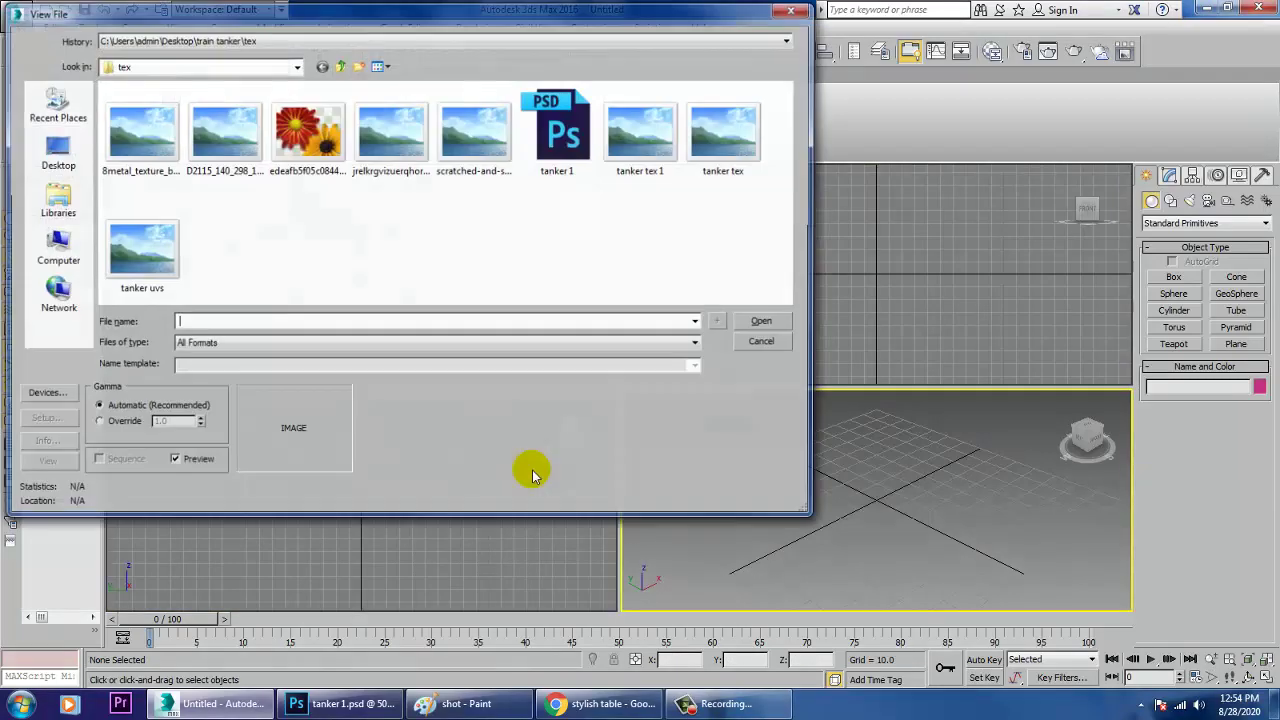
{"action": "left_click", "coordinate": [54, 152]}
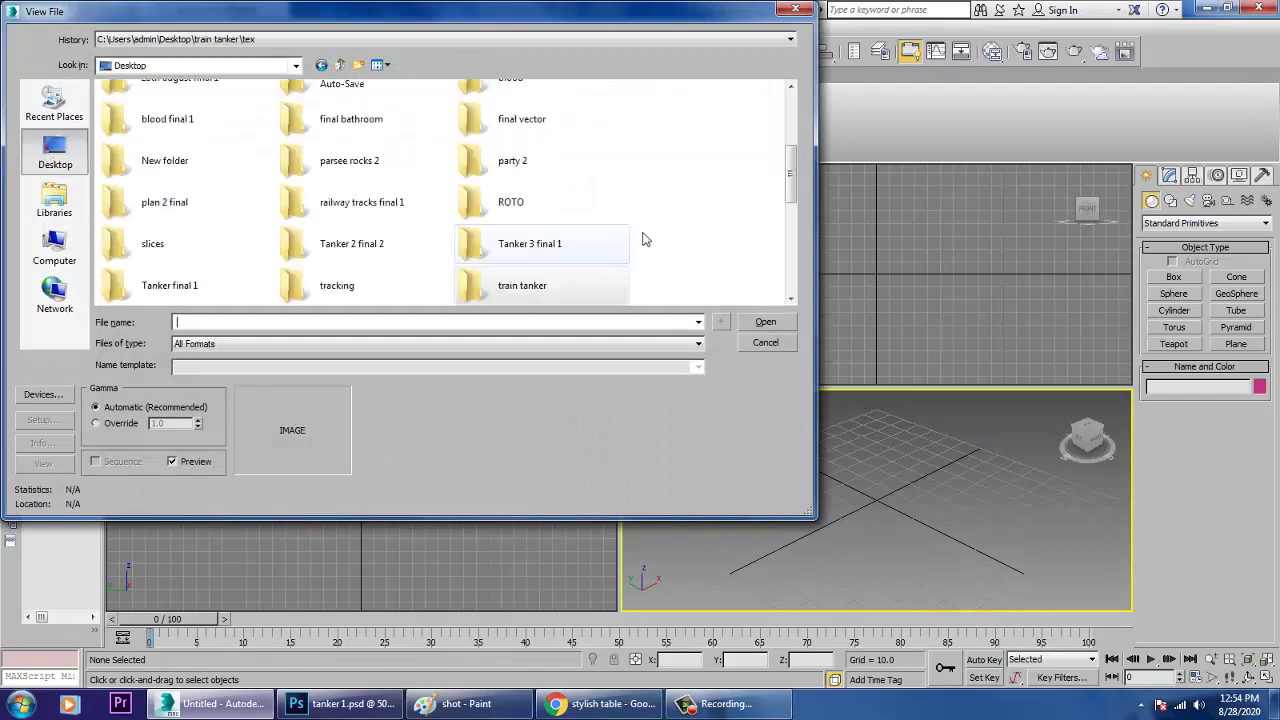
{"action": "key", "text": "i"}
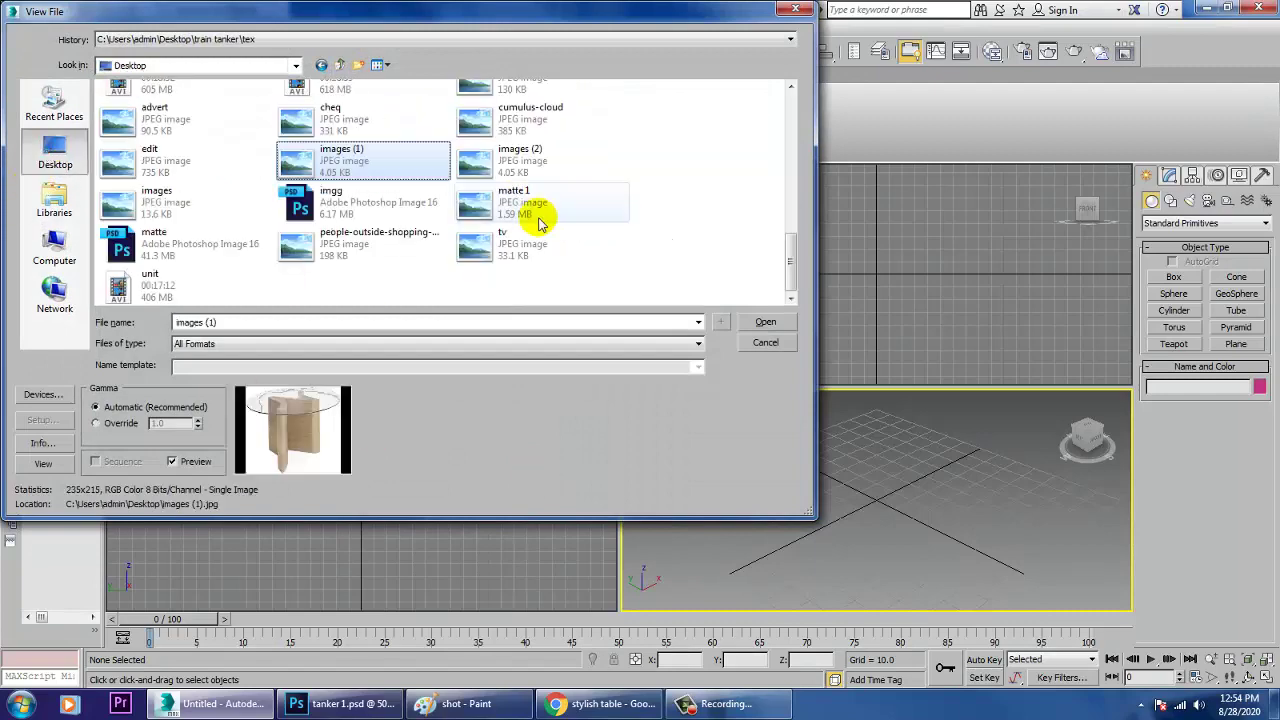
{"action": "left_click", "coordinate": [499, 161]}
{"action": "double_click", "coordinate": [500, 165]}
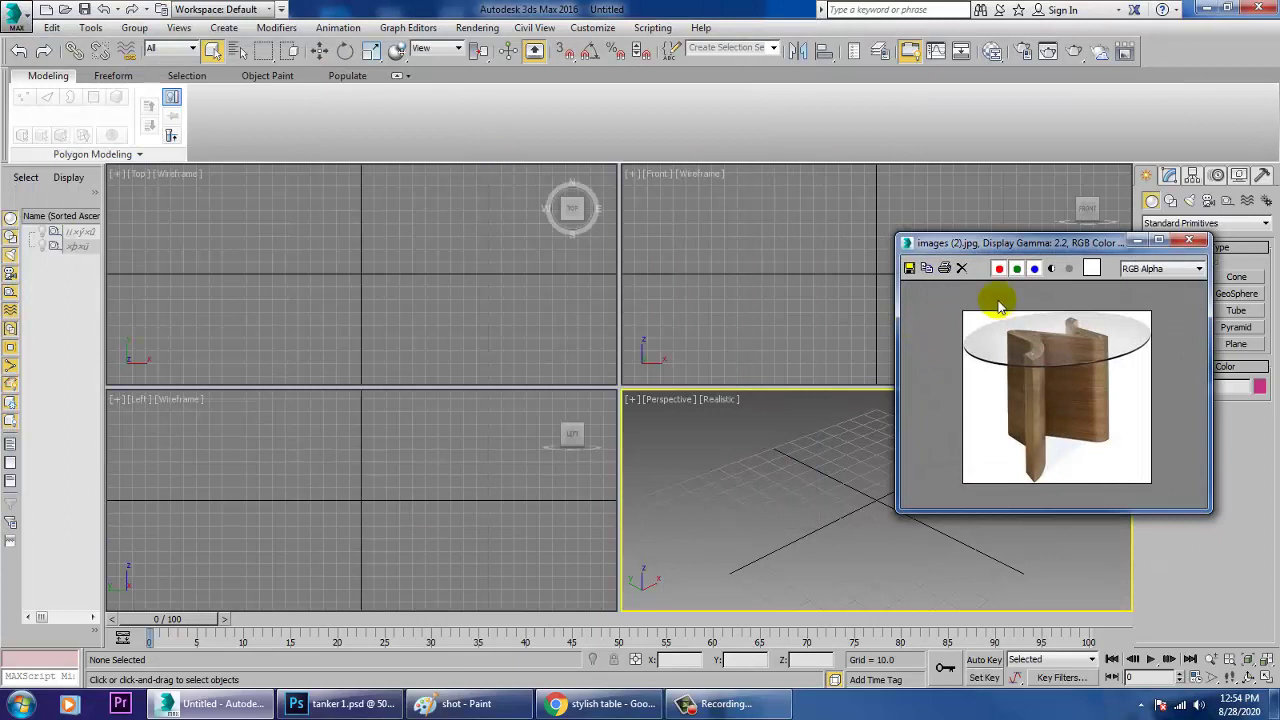
Enlarge the reference image window and show the table picture at 2:1 zoom.
{"action": "left_click_drag", "start_coordinate": [991, 245], "coordinate": [264, 173]}
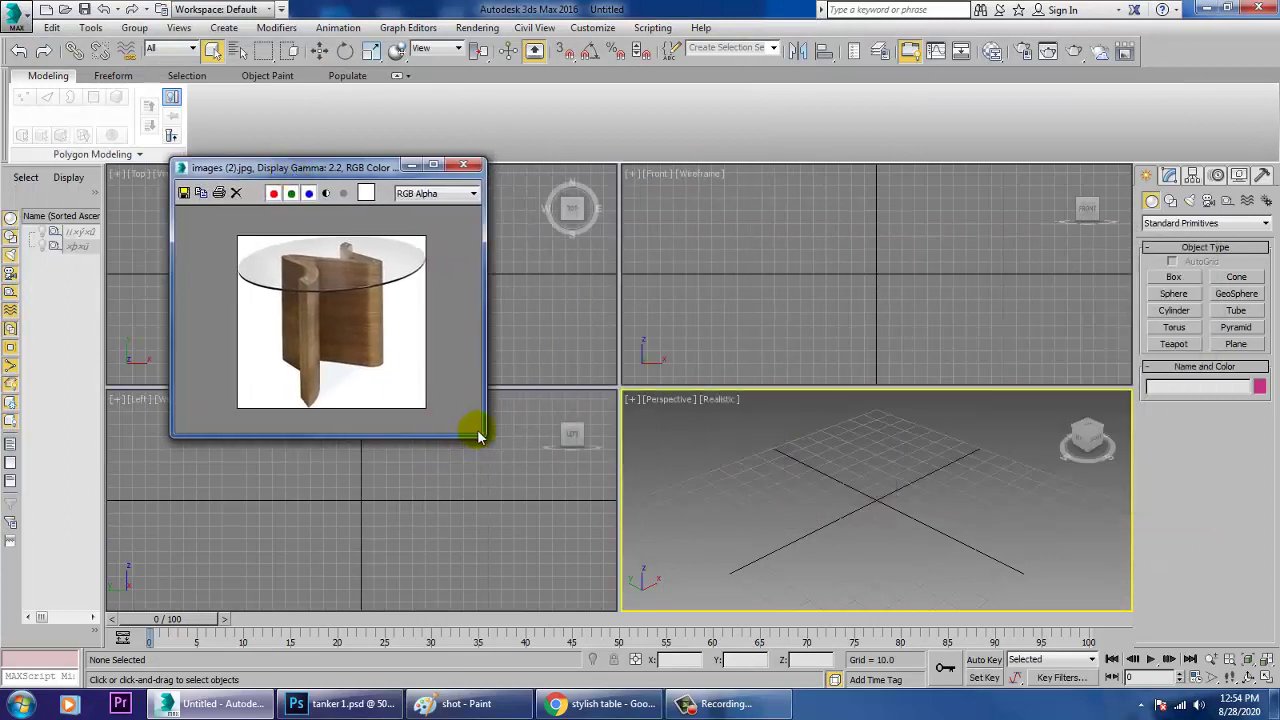
{"action": "left_click_drag", "start_coordinate": [481, 441], "coordinate": [659, 628]}
{"action": "scroll", "coordinate": [460, 418], "scroll_direction": "up", "scroll_amount": 2}
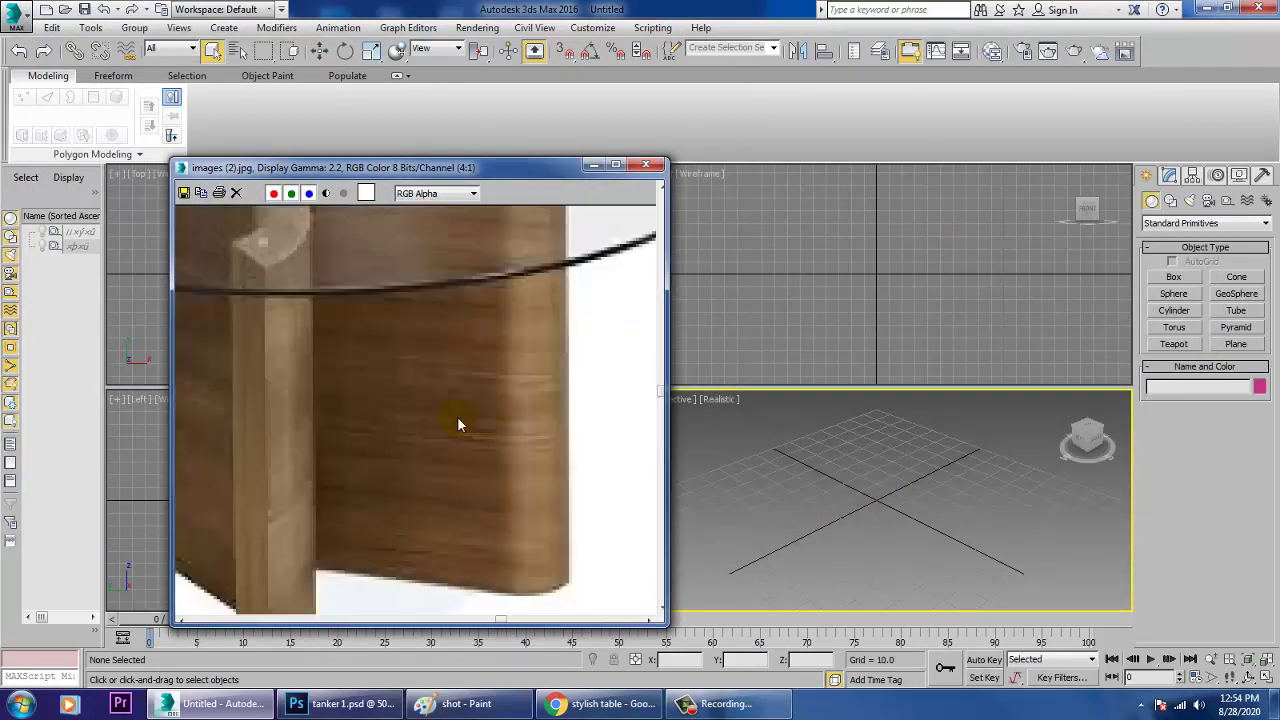
{"action": "scroll", "coordinate": [457, 418], "scroll_direction": "down", "scroll_amount": 1}
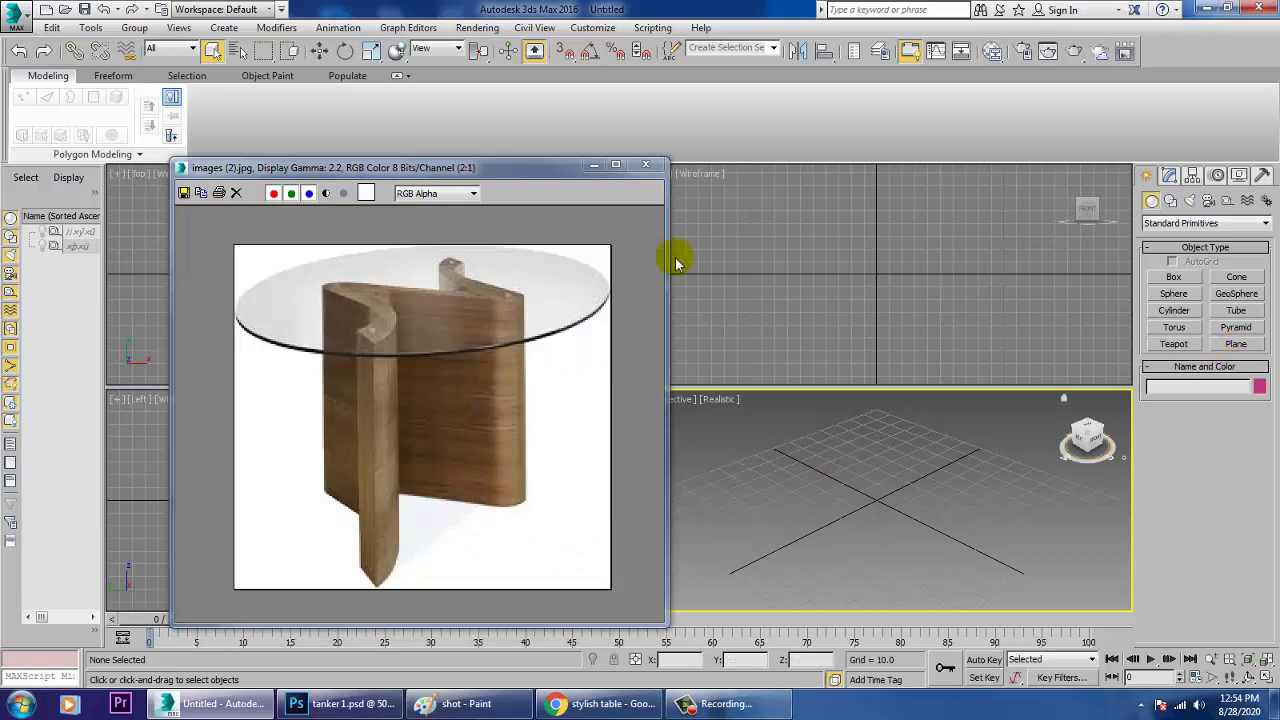
Maximize the Top viewport and place the reference image window beside the free drawing area.
{"action": "left_click_drag", "start_coordinate": [552, 166], "coordinate": [878, 204]}
{"action": "left_click", "coordinate": [423, 272]}
{"action": "left_click", "coordinate": [303, 264]}
{"action": "key", "text": "alt+w"}
{"action": "left_click_drag", "start_coordinate": [737, 205], "coordinate": [210, 211]}
{"action": "middle_click_drag", "start_coordinate": [906, 402], "coordinate": [965, 418]}
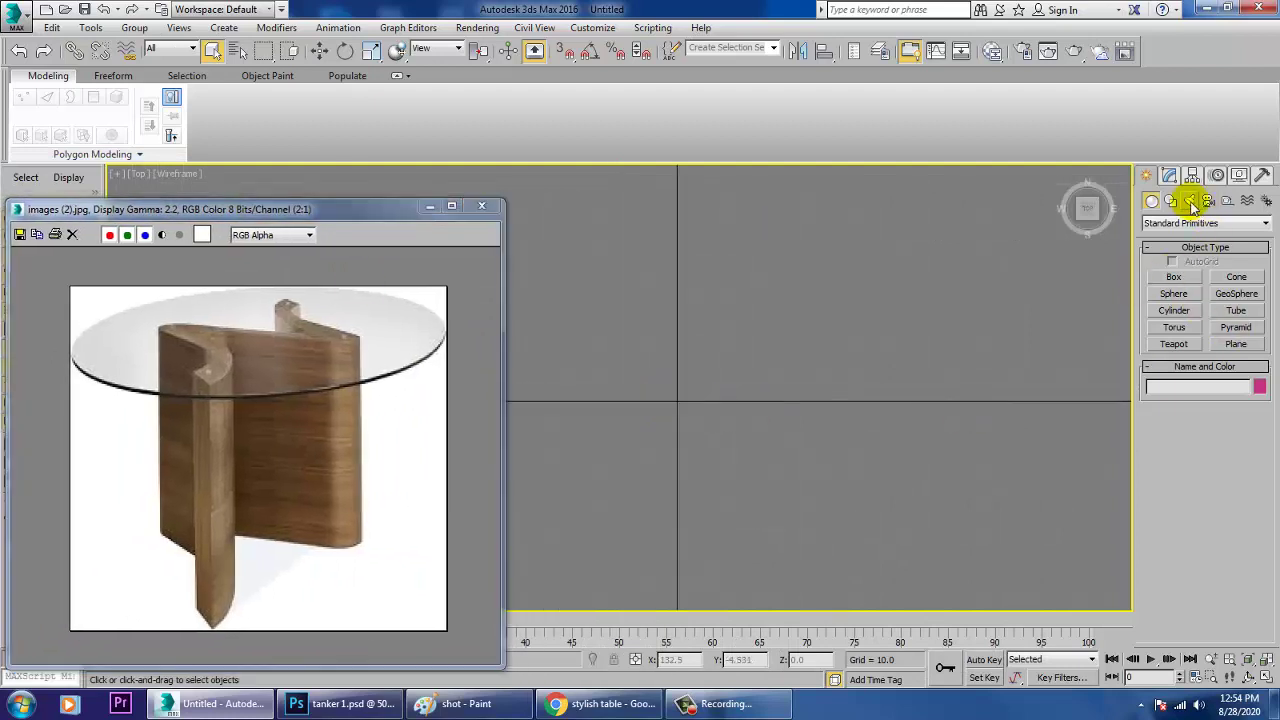
Draw an open, N-like zigzag Line spline in the Top view following the table base, with curved bends and a short hooked end.
{"action": "left_click", "coordinate": [1170, 200]}
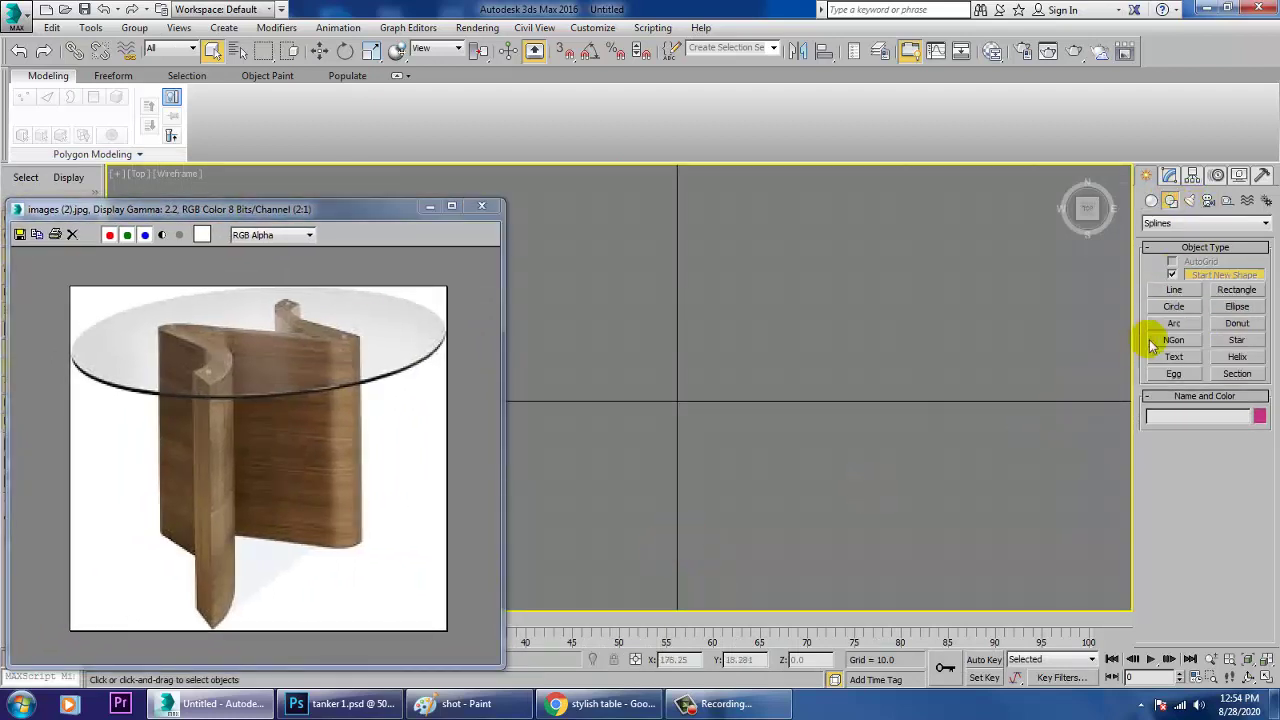
{"action": "left_click", "coordinate": [1174, 290]}
{"action": "left_click", "coordinate": [675, 521]}
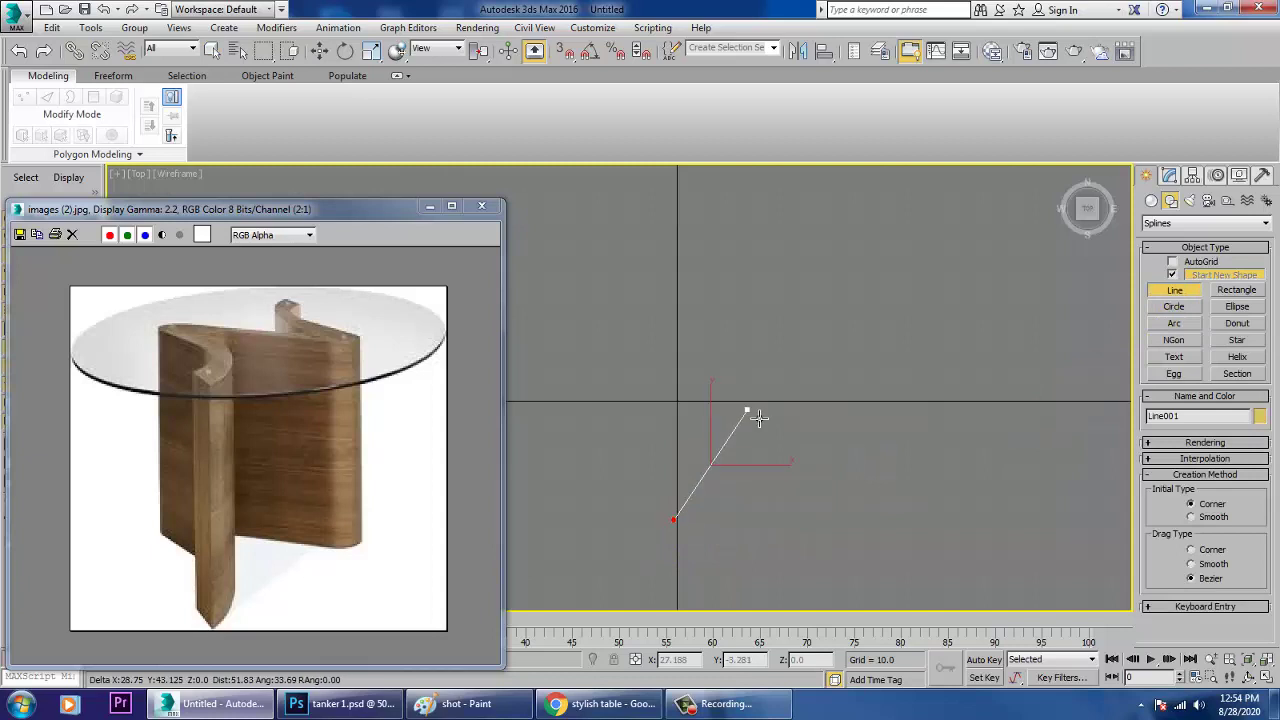
{"action": "left_click_drag", "start_coordinate": [750, 364], "coordinate": [751, 334]}
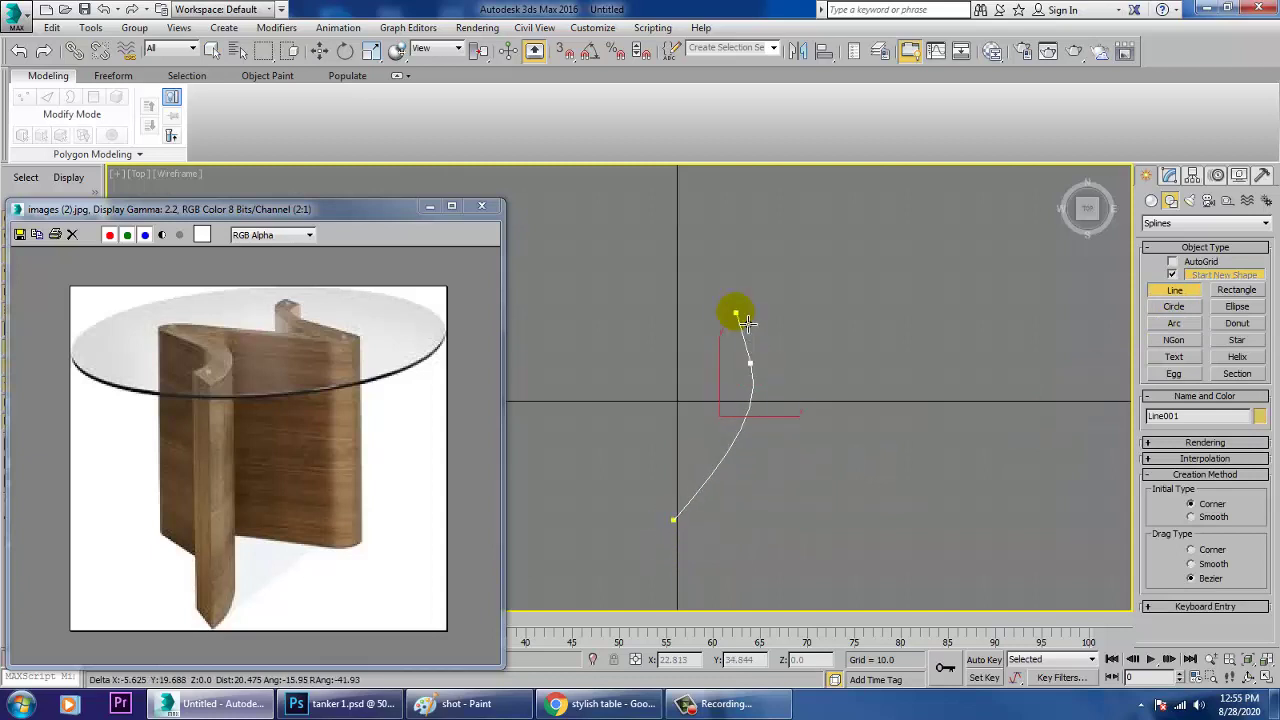
{"action": "left_click", "coordinate": [737, 315]}
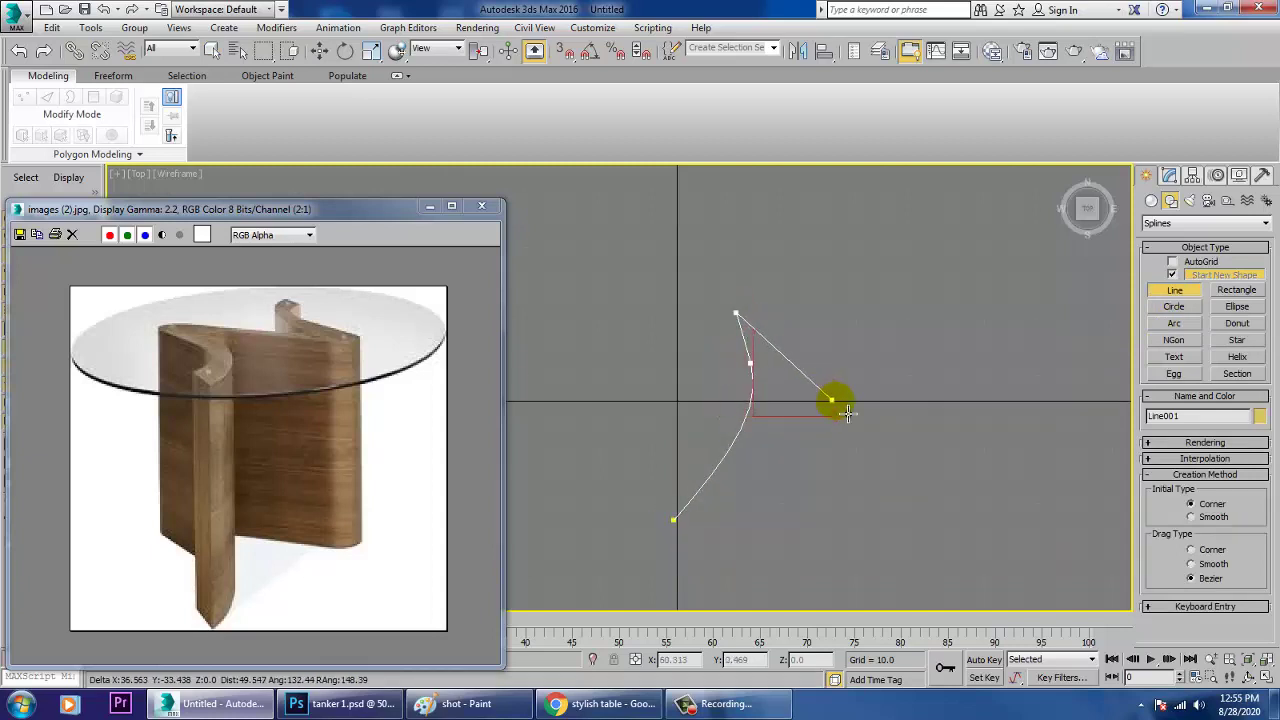
{"action": "left_click", "coordinate": [902, 461]}
{"action": "left_click_drag", "start_coordinate": [917, 472], "coordinate": [940, 474]}
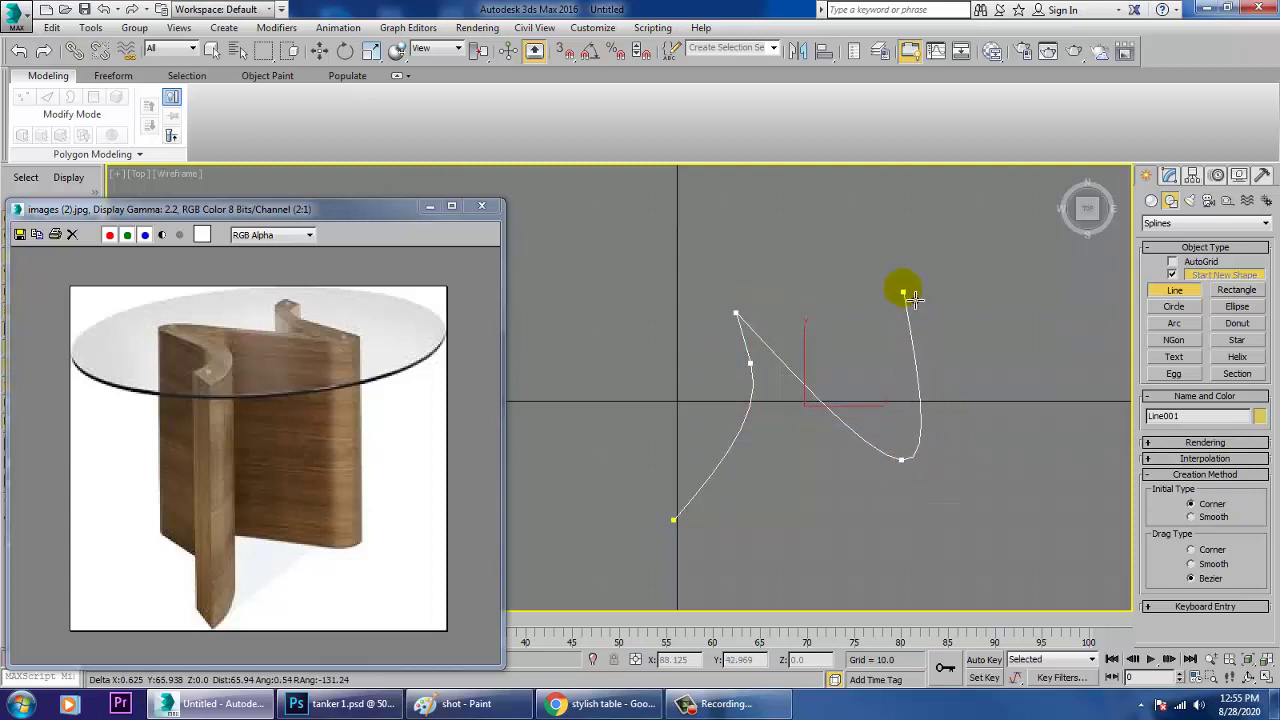
{"action": "left_click_drag", "start_coordinate": [911, 277], "coordinate": [948, 275]}
{"action": "left_click", "coordinate": [948, 275]}
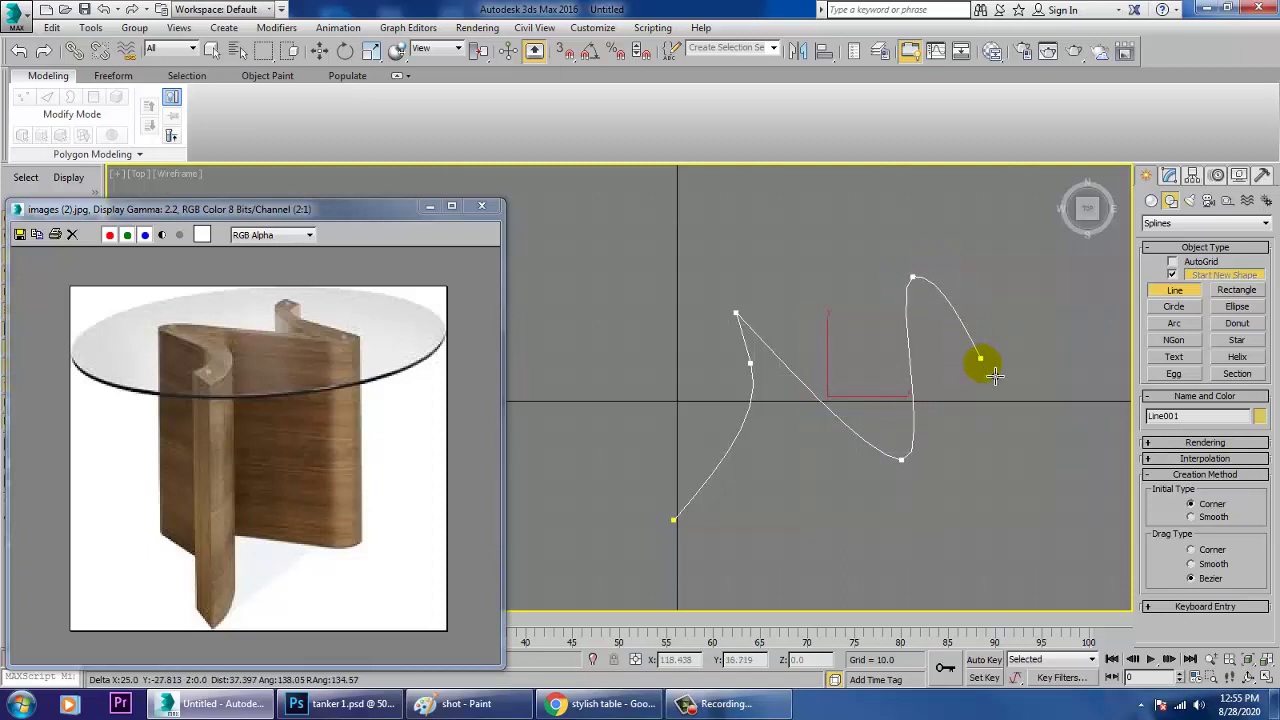
{"action": "right_click", "coordinate": [936, 282]}
{"action": "right_click", "coordinate": [1071, 370]}
Adjust the spline's vertices, lowering the upper-right bend and the end point, and shifting the midpoint of the first curve slightly down.
{"action": "key", "text": "1"}
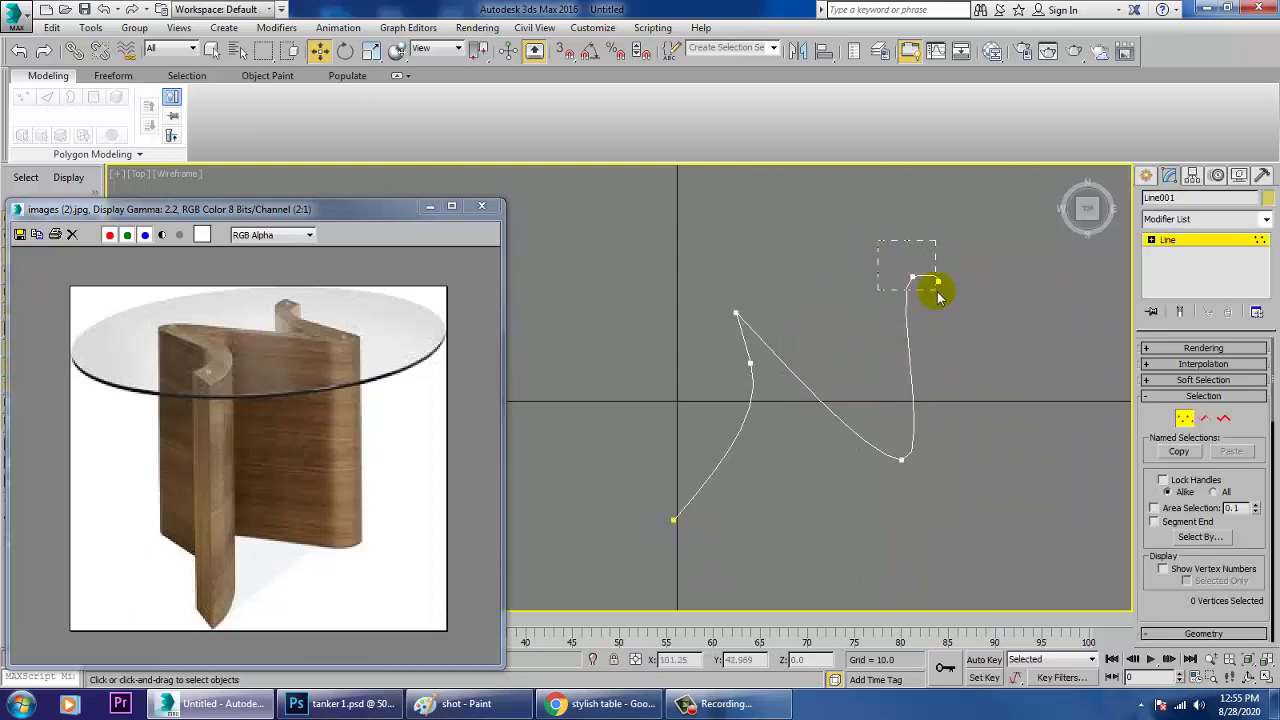
{"action": "left_click_drag", "start_coordinate": [926, 291], "coordinate": [931, 284]}
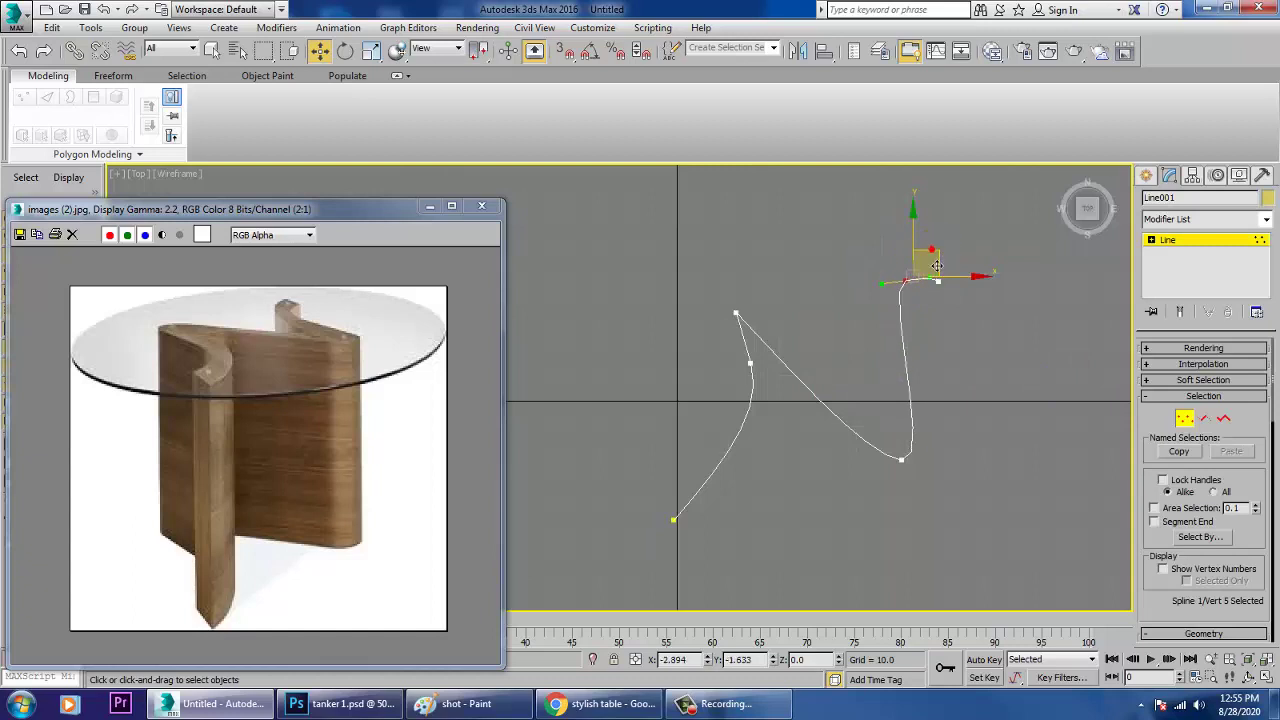
{"action": "left_click", "coordinate": [901, 459]}
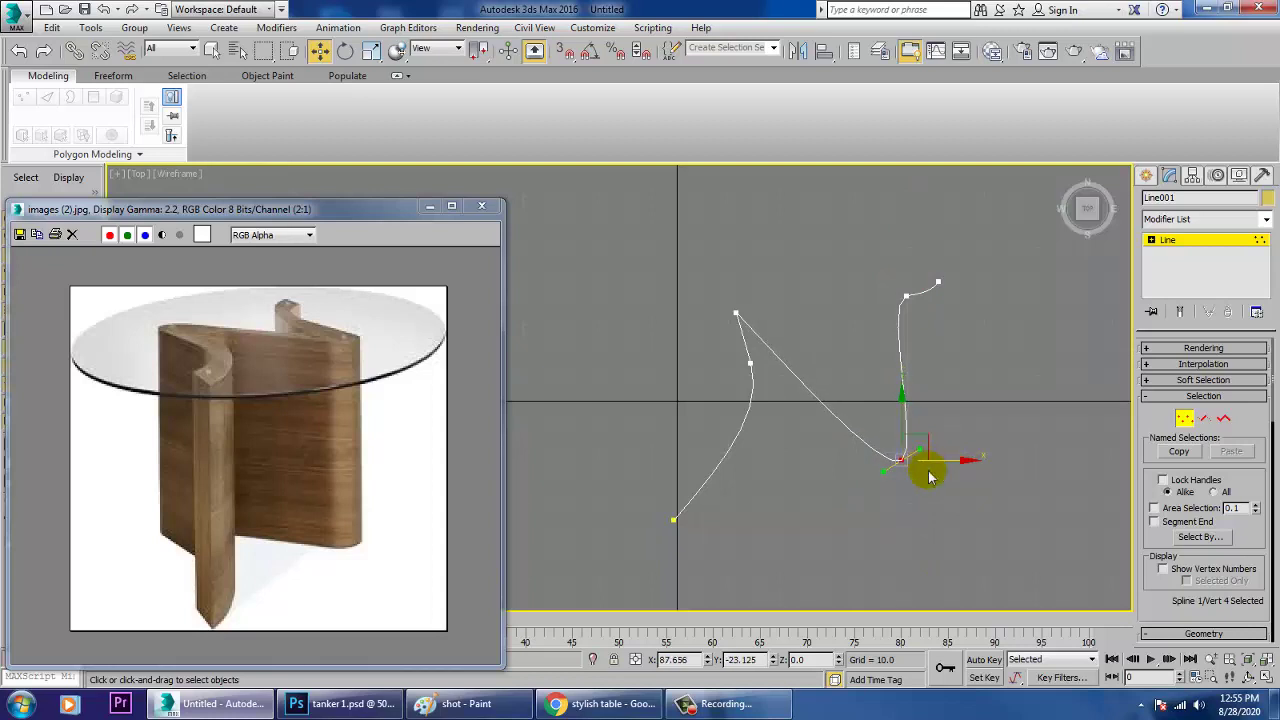
{"action": "left_click_drag", "start_coordinate": [763, 322], "coordinate": [763, 322]}
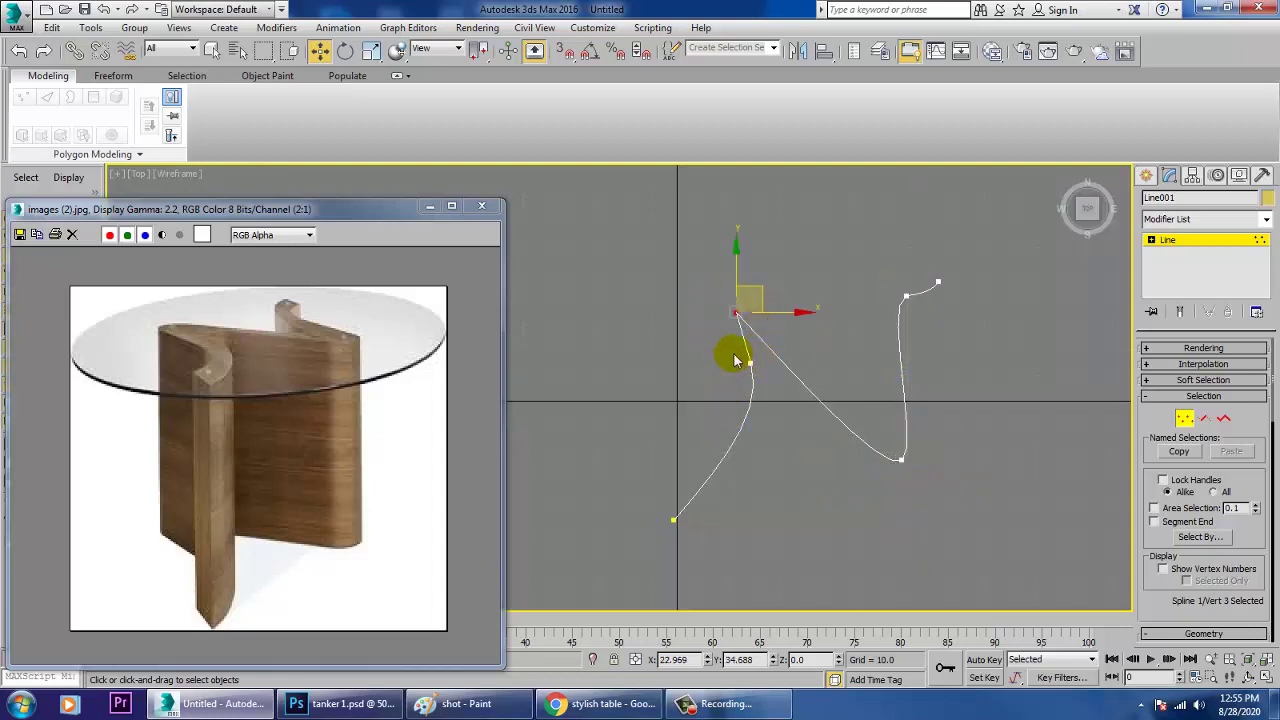
{"action": "left_click_drag", "start_coordinate": [757, 383], "coordinate": [749, 379]}
{"action": "left_click_drag", "start_coordinate": [958, 306], "coordinate": [967, 287]}
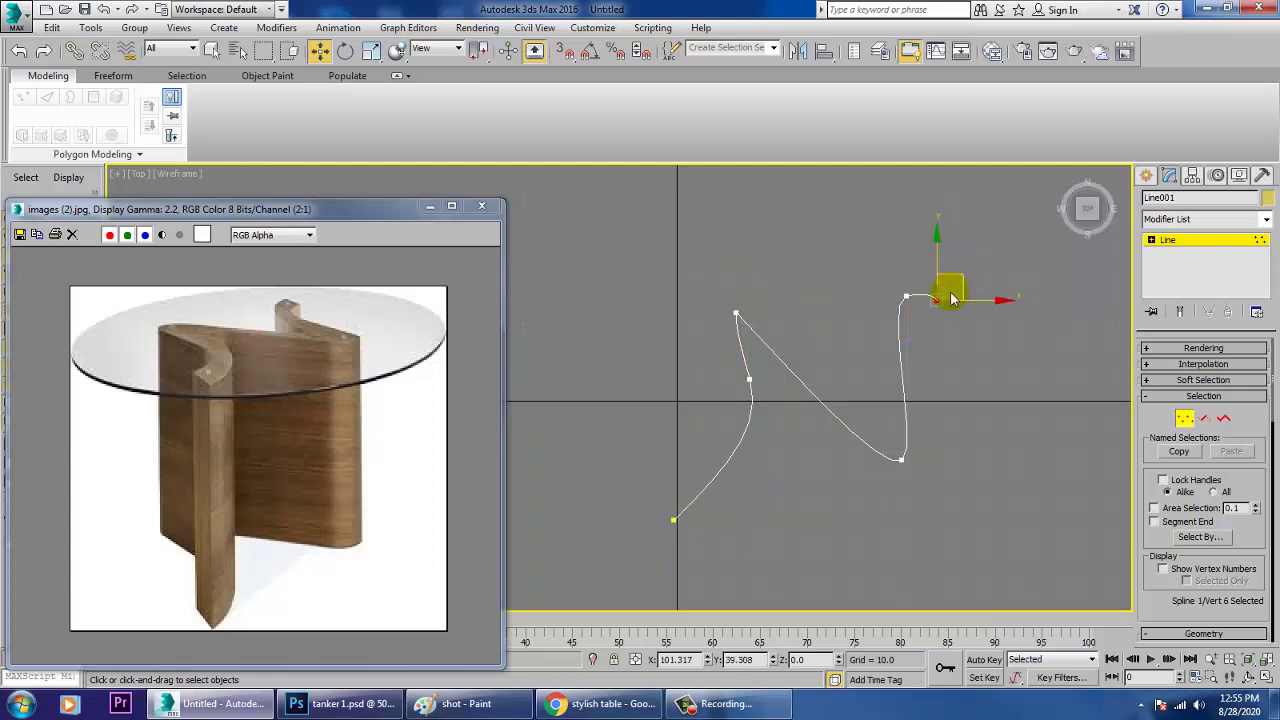
Fillet the sharp upper-left corner vertex of the spline with a small radius.
{"action": "left_click_drag", "start_coordinate": [798, 335], "coordinate": [798, 335]}
{"action": "left_click_drag", "start_coordinate": [1154, 606], "coordinate": [1181, 115]}
{"action": "left_click", "coordinate": [1171, 533]}
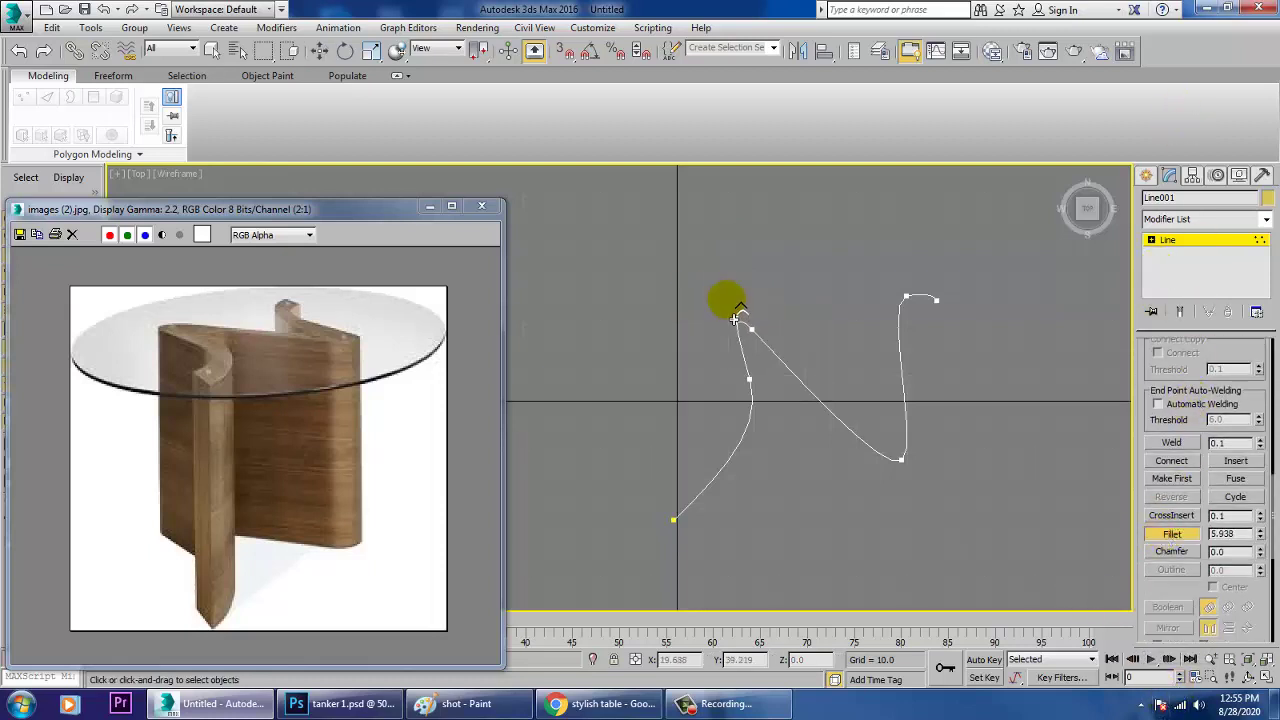
{"action": "left_click_drag", "start_coordinate": [741, 321], "coordinate": [741, 321]}
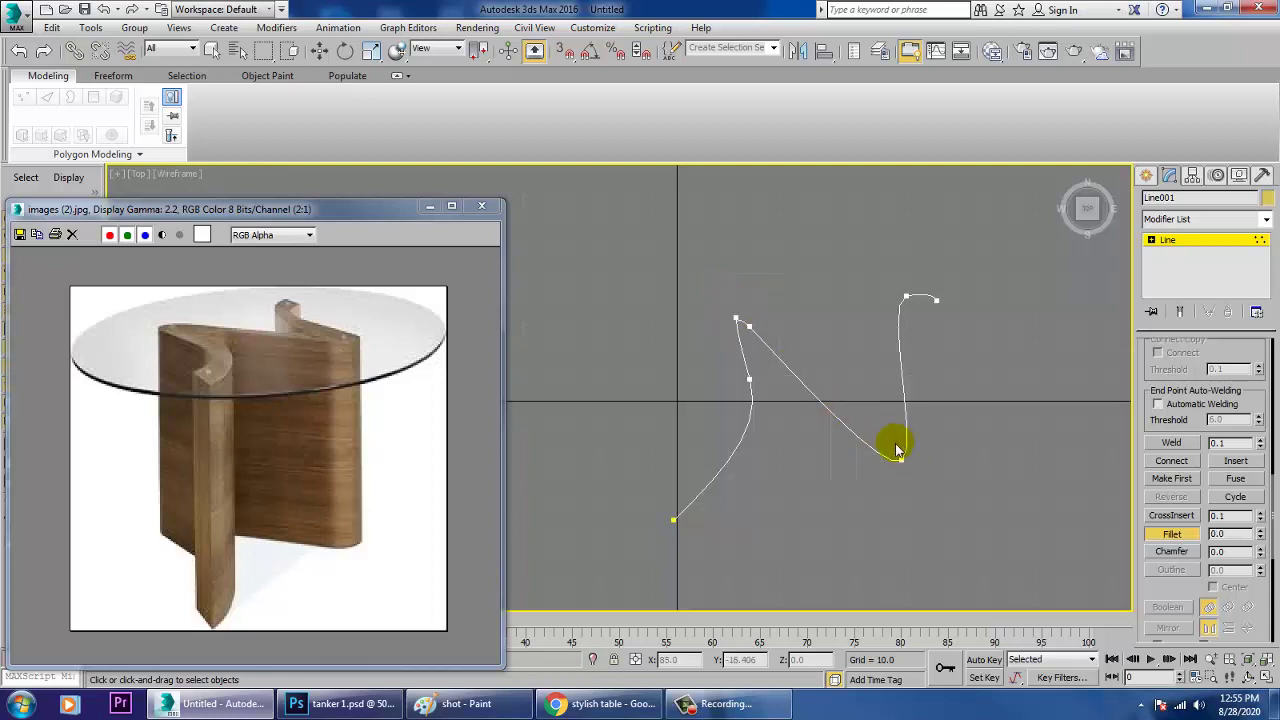
Try displaying the spline in the viewport as a thick band with a Rectangular cross-section.
{"action": "scroll", "coordinate": [1190, 366], "scroll_direction": "up", "scroll_amount": 5}
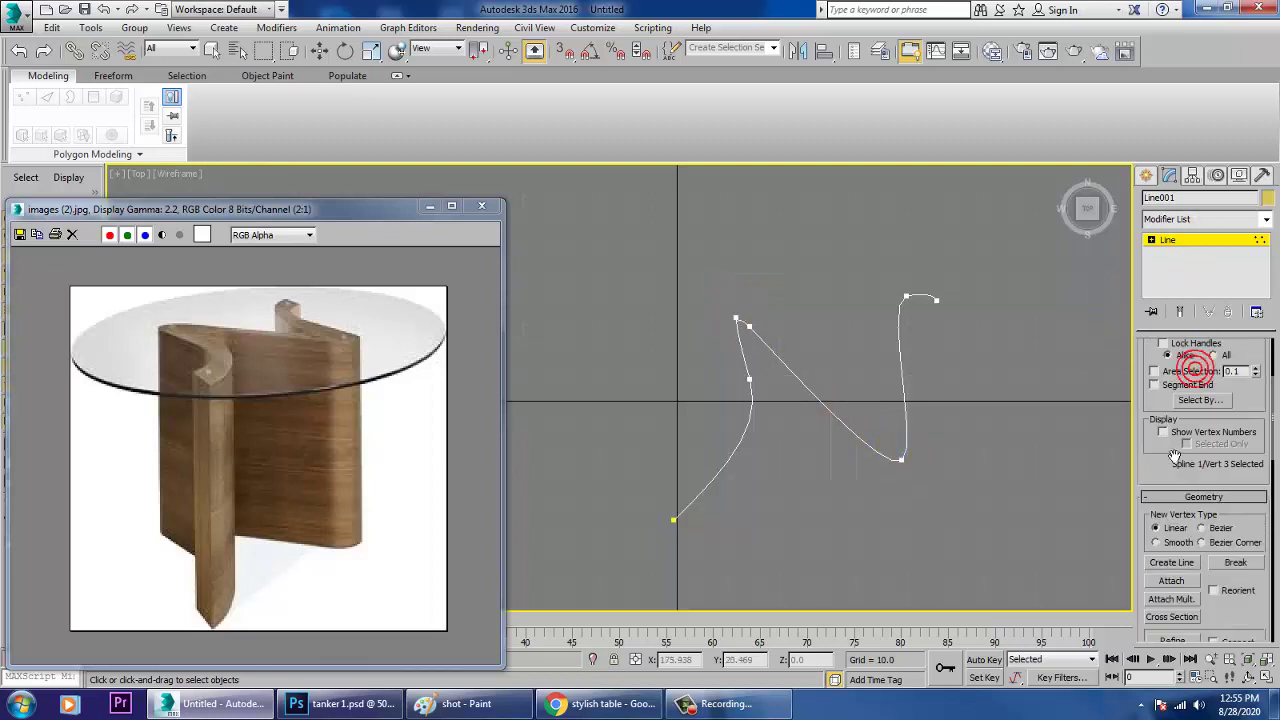
{"action": "scroll", "coordinate": [1167, 453], "scroll_direction": "up", "scroll_amount": 3}
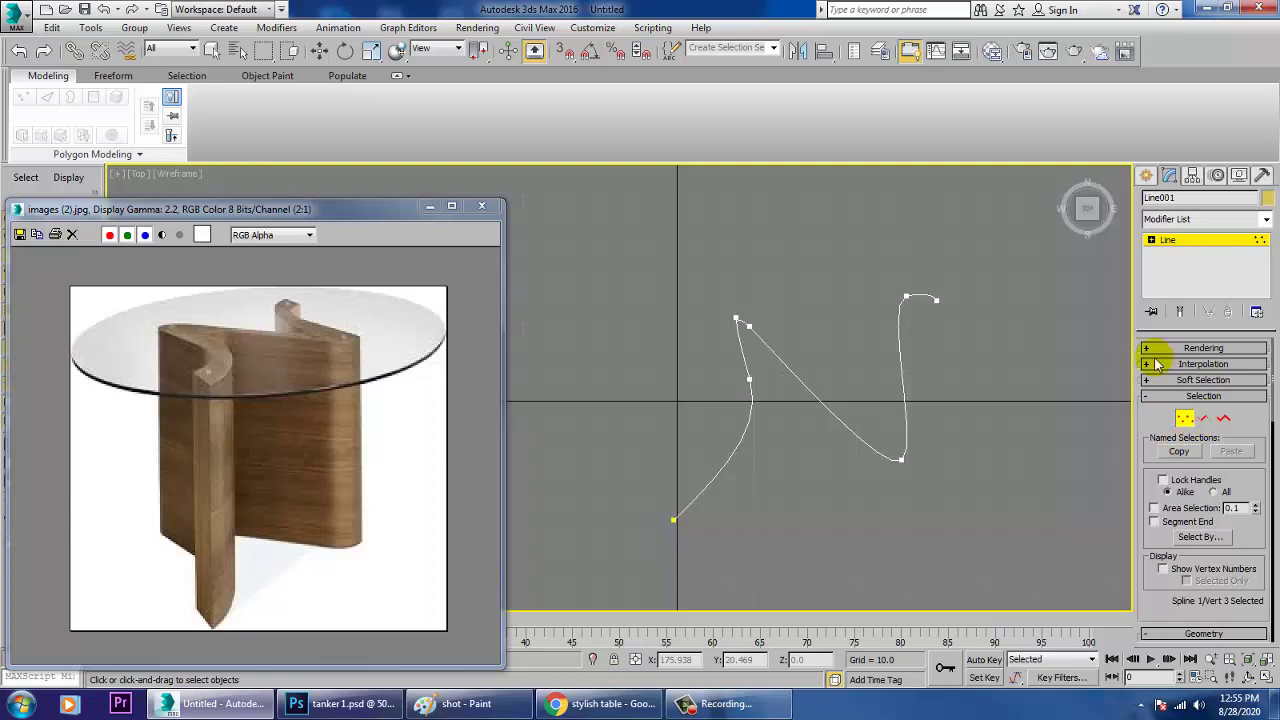
{"action": "left_click", "coordinate": [1163, 347]}
{"action": "left_click", "coordinate": [1150, 375]}
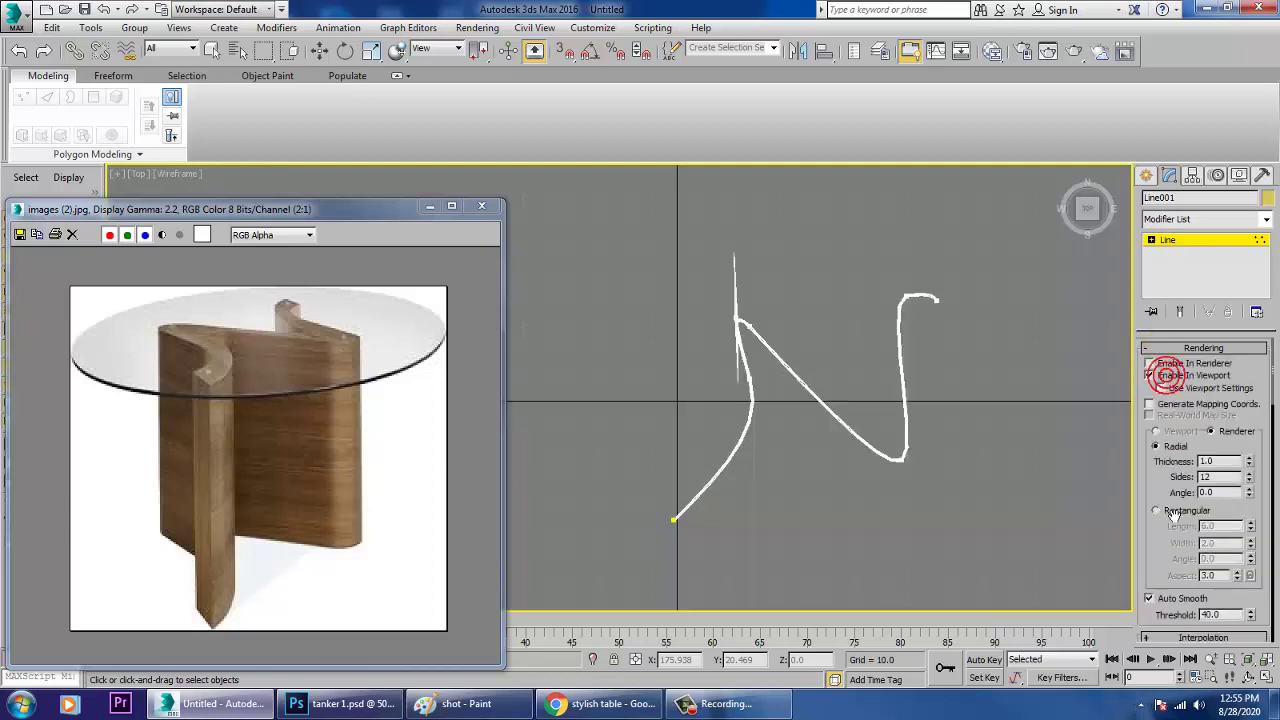
{"action": "left_click", "coordinate": [1160, 511]}
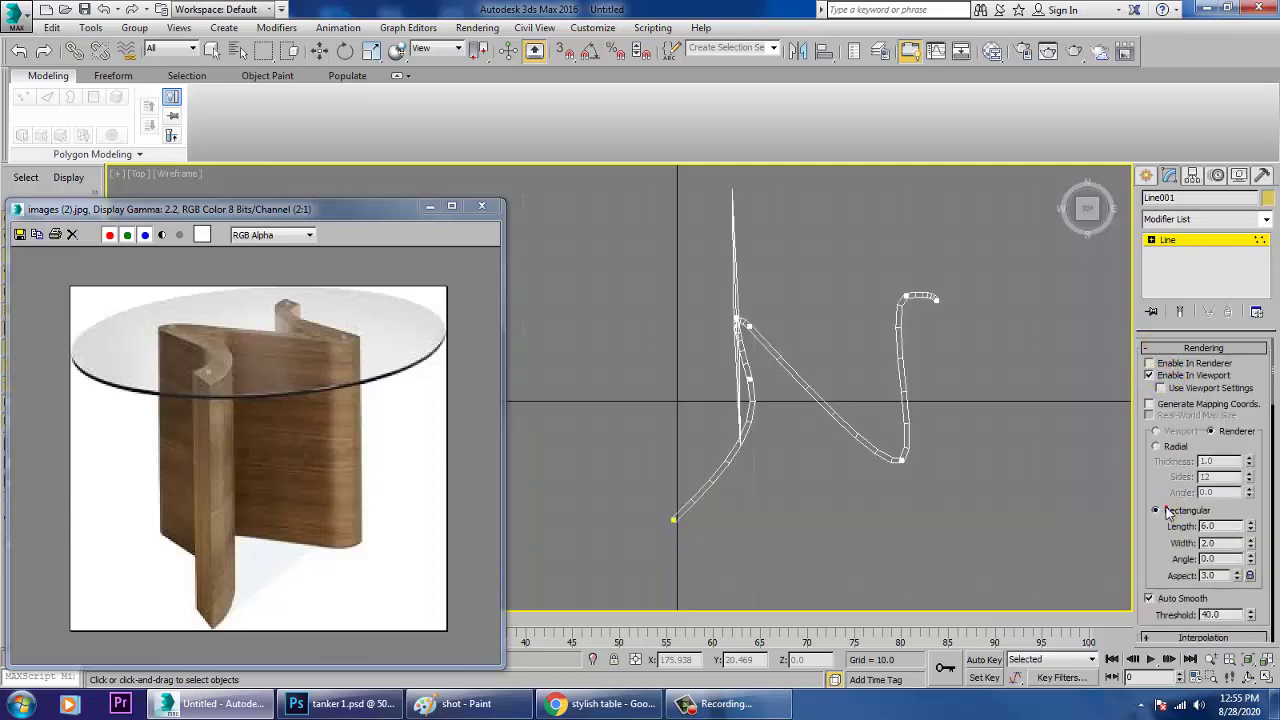
Select the filleted corner vertex at Vertex level and undo the spline's rectangular viewport display.
{"action": "left_click", "coordinate": [1151, 241]}
{"action": "left_click", "coordinate": [1180, 253]}
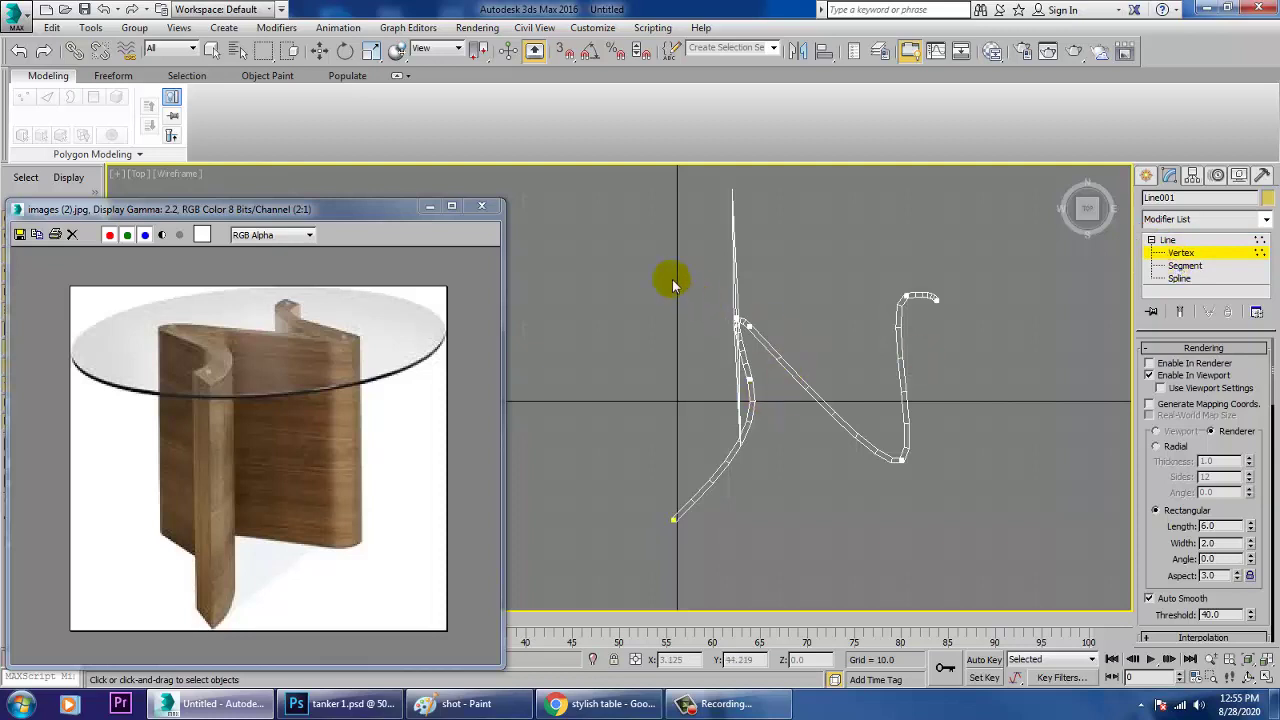
{"action": "key", "text": "w"}
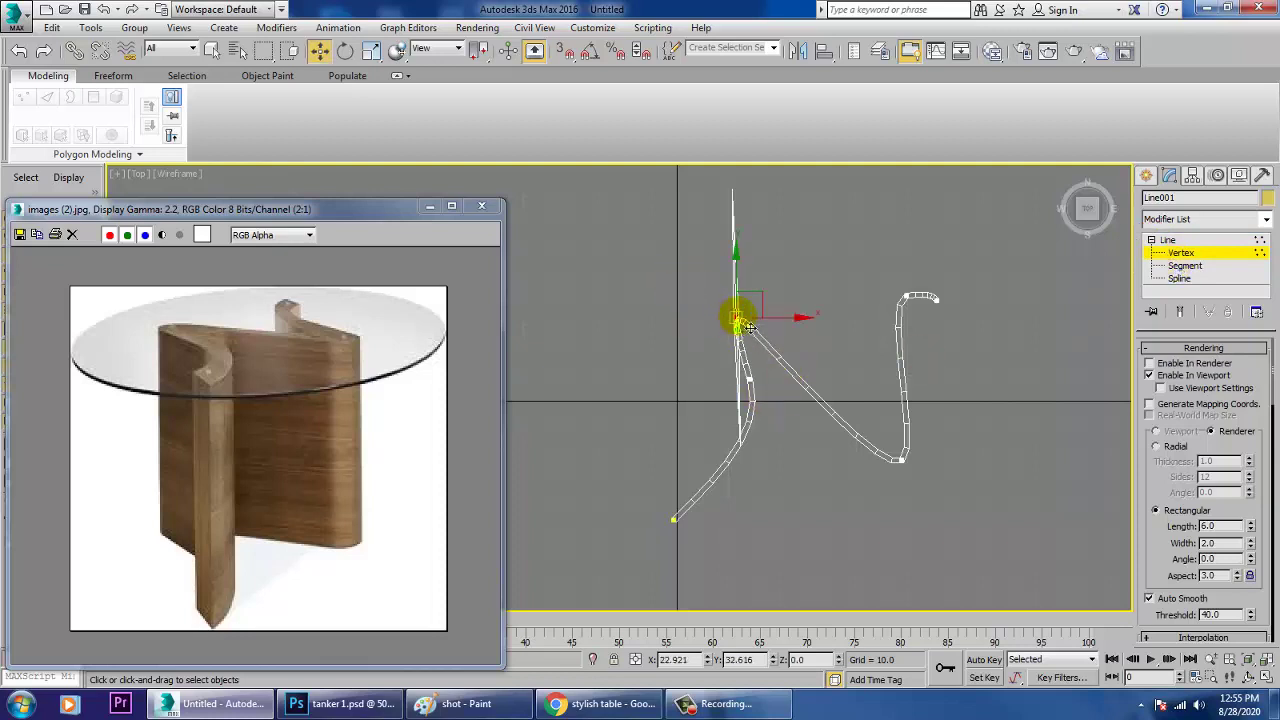
{"action": "key", "text": "ctrl+z"}
{"action": "key", "text": "ctrl+z"}
{"action": "key", "text": "ctrl+z"}
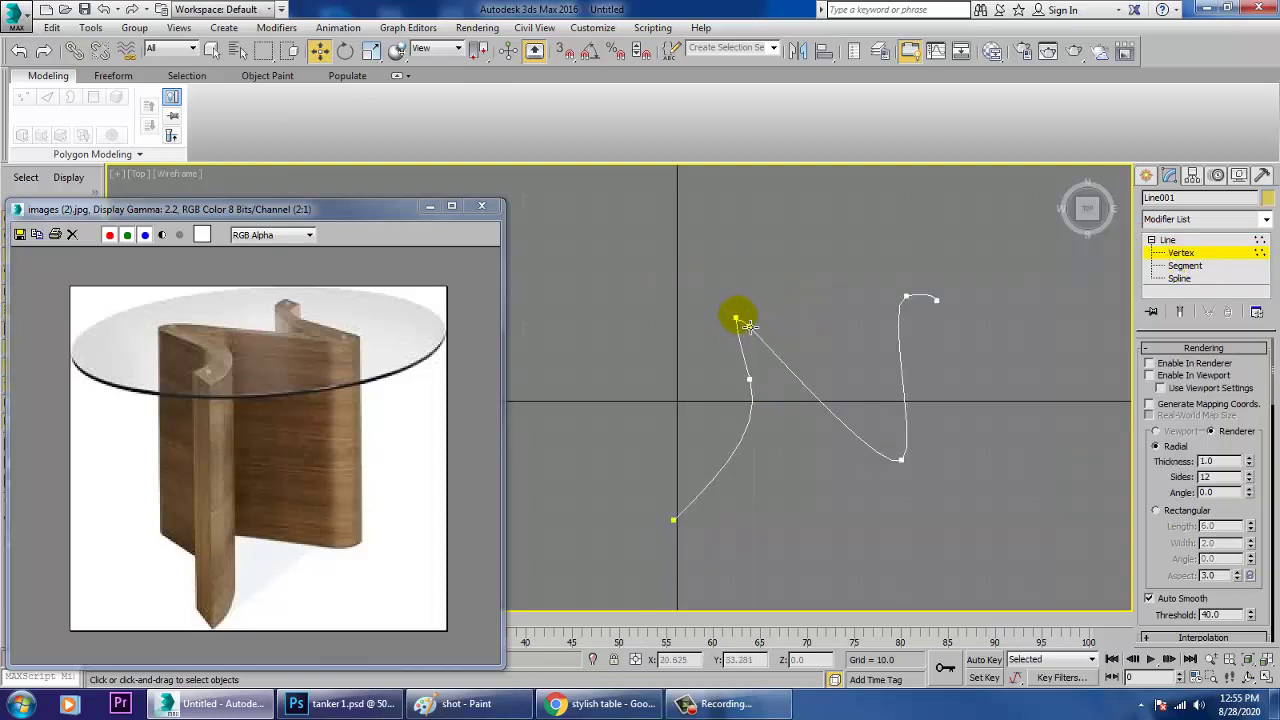
Convert the outer vertex of the upper-left fillet to Corner and reshape the bend with the neighbouring vertex's Bezier handles.
{"action": "right_click", "coordinate": [737, 313]}
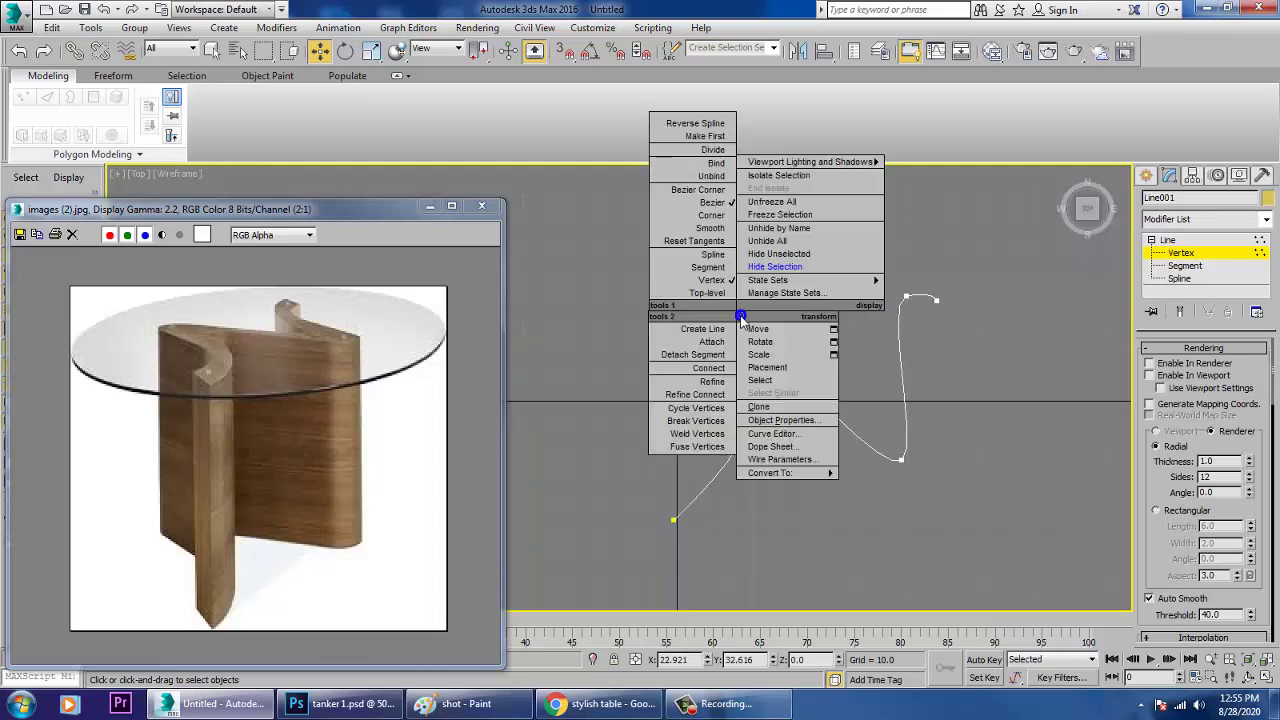
{"action": "left_click", "coordinate": [725, 217]}
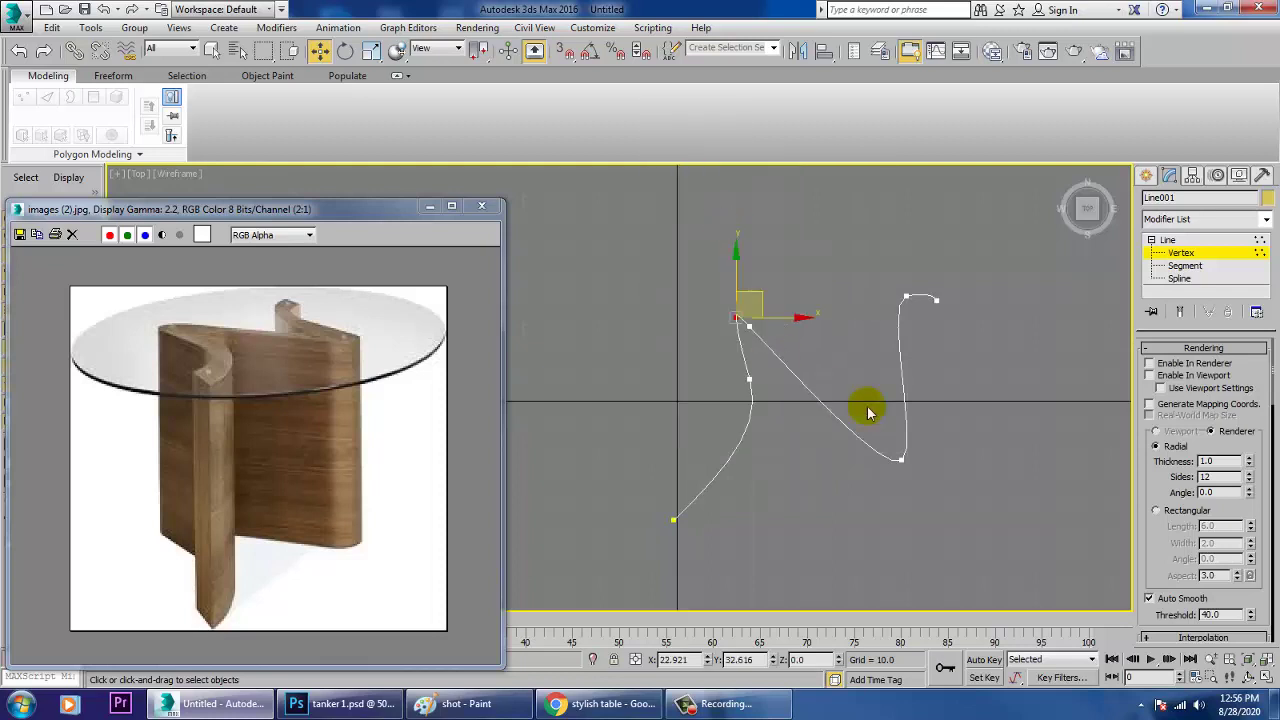
{"action": "middle_click_drag", "start_coordinate": [786, 311], "coordinate": [817, 383]}
{"action": "scroll", "coordinate": [810, 400], "scroll_direction": "up", "scroll_amount": 4}
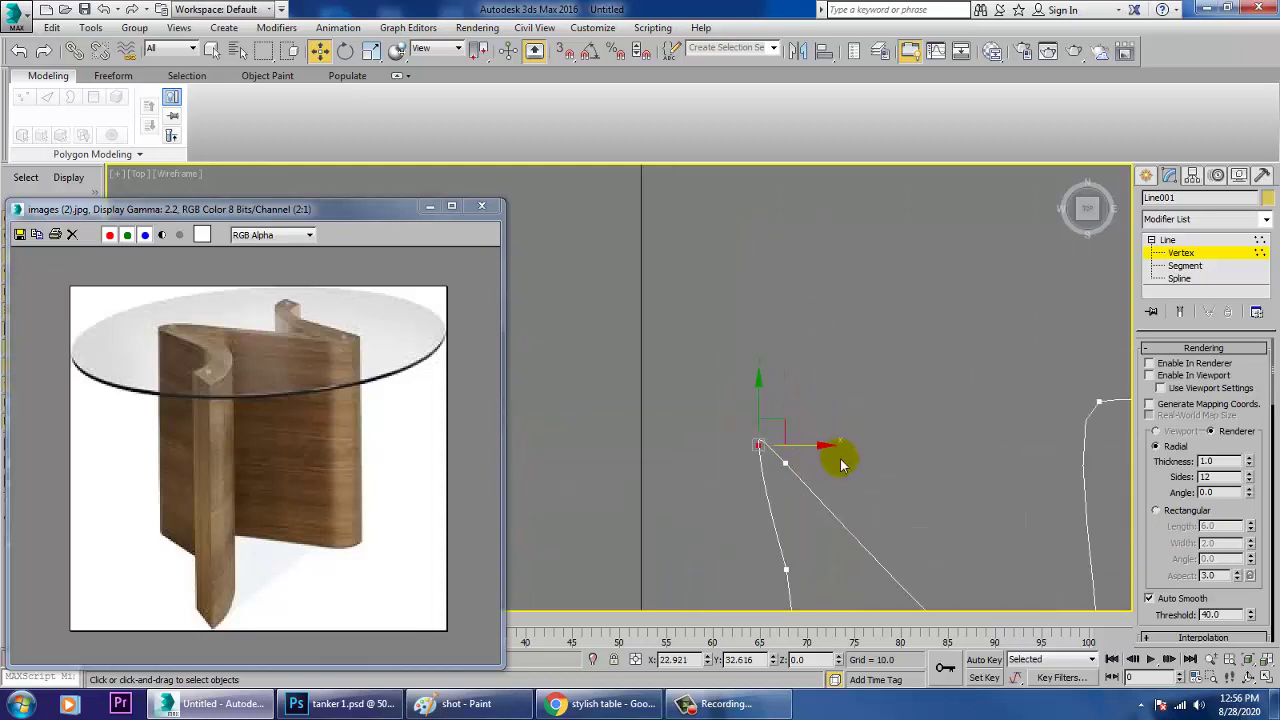
{"action": "left_click_drag", "start_coordinate": [793, 470], "coordinate": [840, 464]}
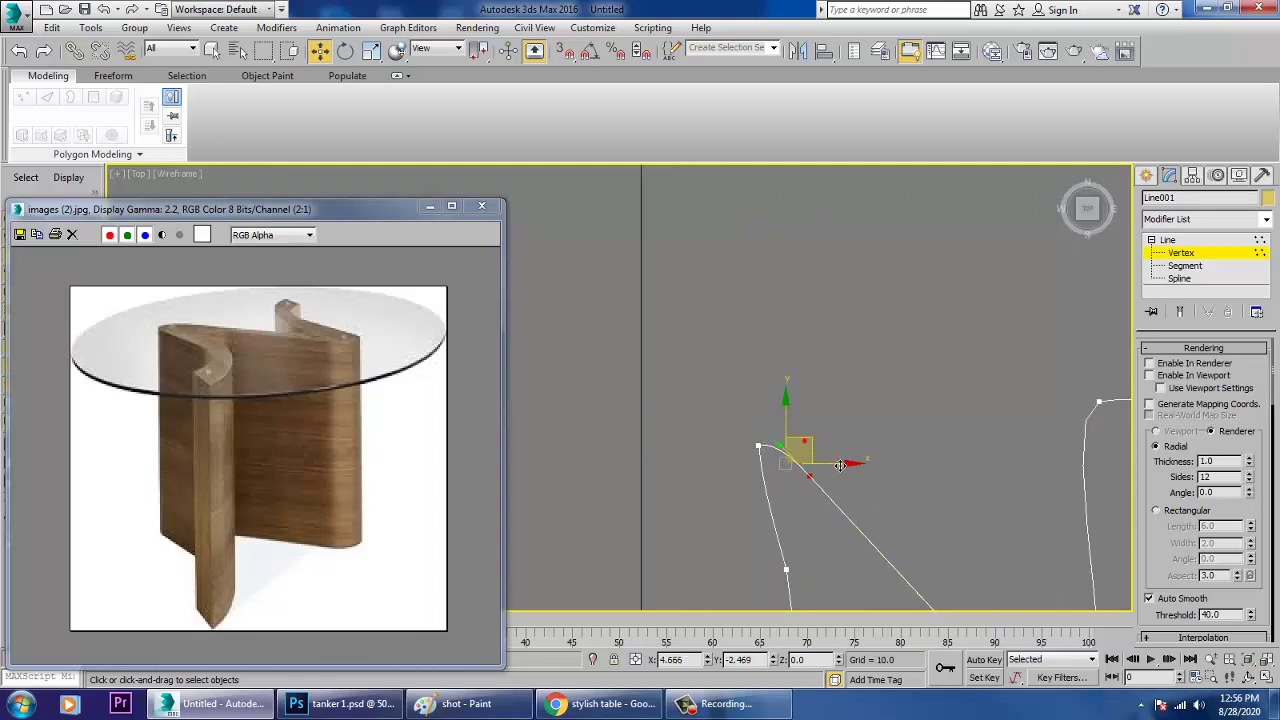
{"action": "scroll", "coordinate": [897, 469], "scroll_direction": "down", "scroll_amount": 3}
{"action": "middle_click_drag", "start_coordinate": [897, 469], "coordinate": [800, 329]}
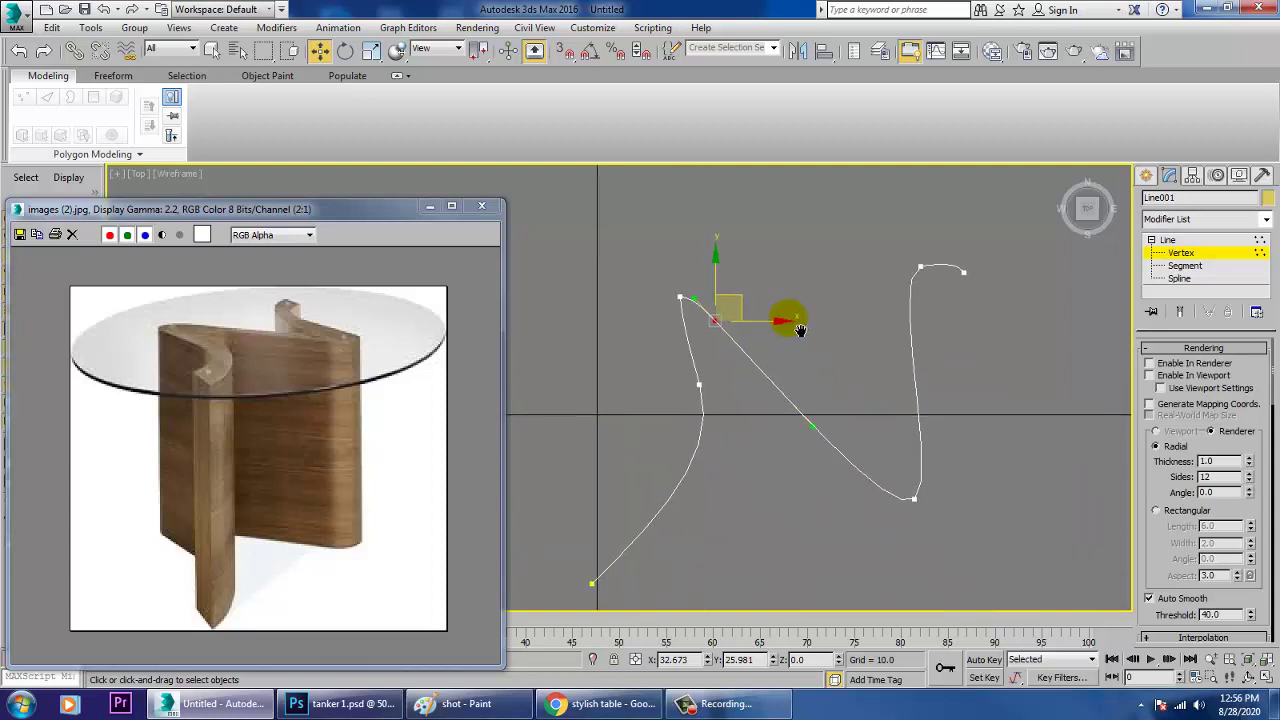
Convert the vertex just after the upper-left bend to Smooth and move it to about X 43.9, Y 22.0.
{"action": "left_click_drag", "start_coordinate": [820, 402], "coordinate": [840, 450]}
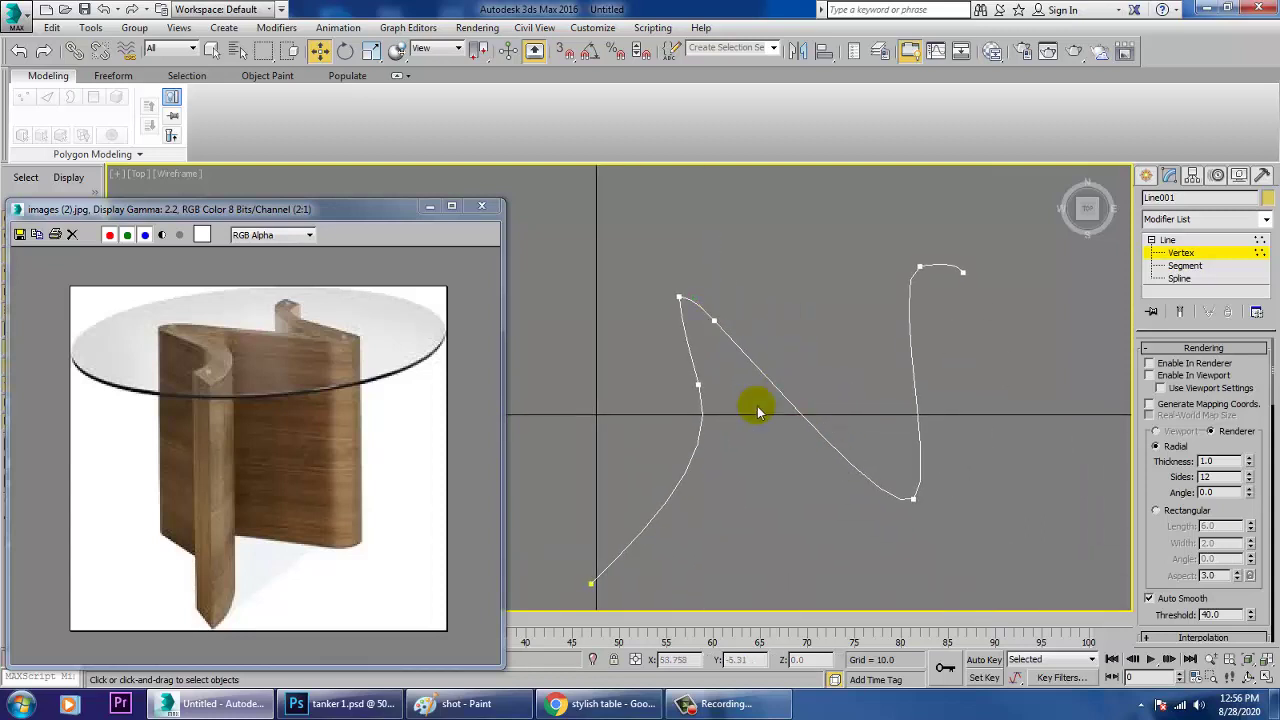
{"action": "left_click", "coordinate": [714, 321]}
{"action": "right_click", "coordinate": [712, 320]}
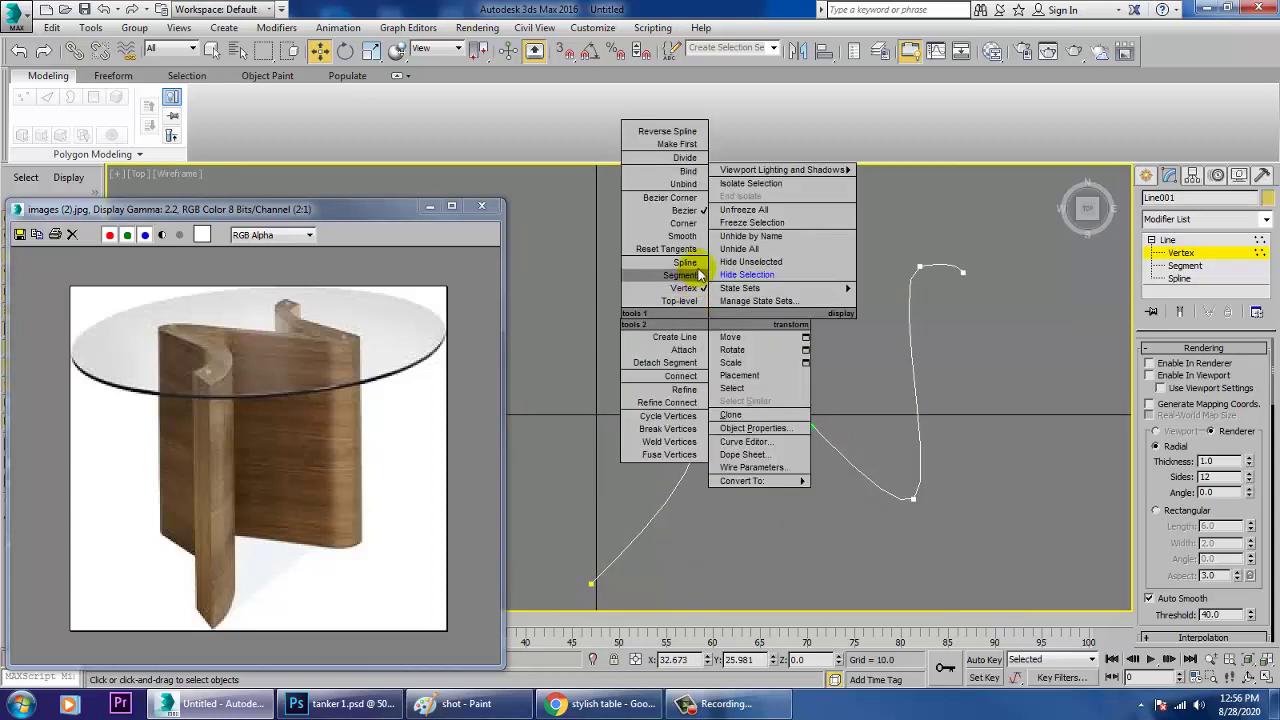
{"action": "left_click", "coordinate": [694, 236]}
{"action": "left_click_drag", "start_coordinate": [752, 311], "coordinate": [794, 325]}
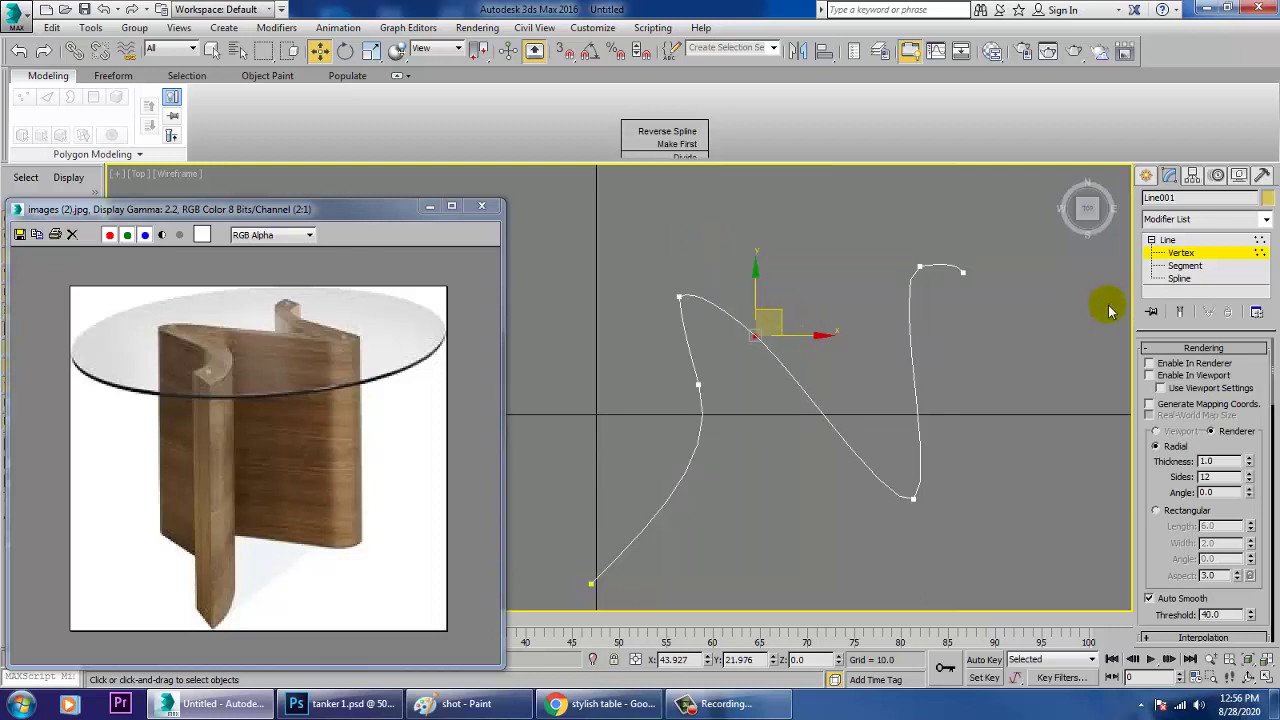
Return to the whole line and show it in the viewport as a Rectangular band, Length 6.0 and Width about 8.04.
{"action": "left_click", "coordinate": [1178, 242]}
{"action": "left_click", "coordinate": [1174, 512]}
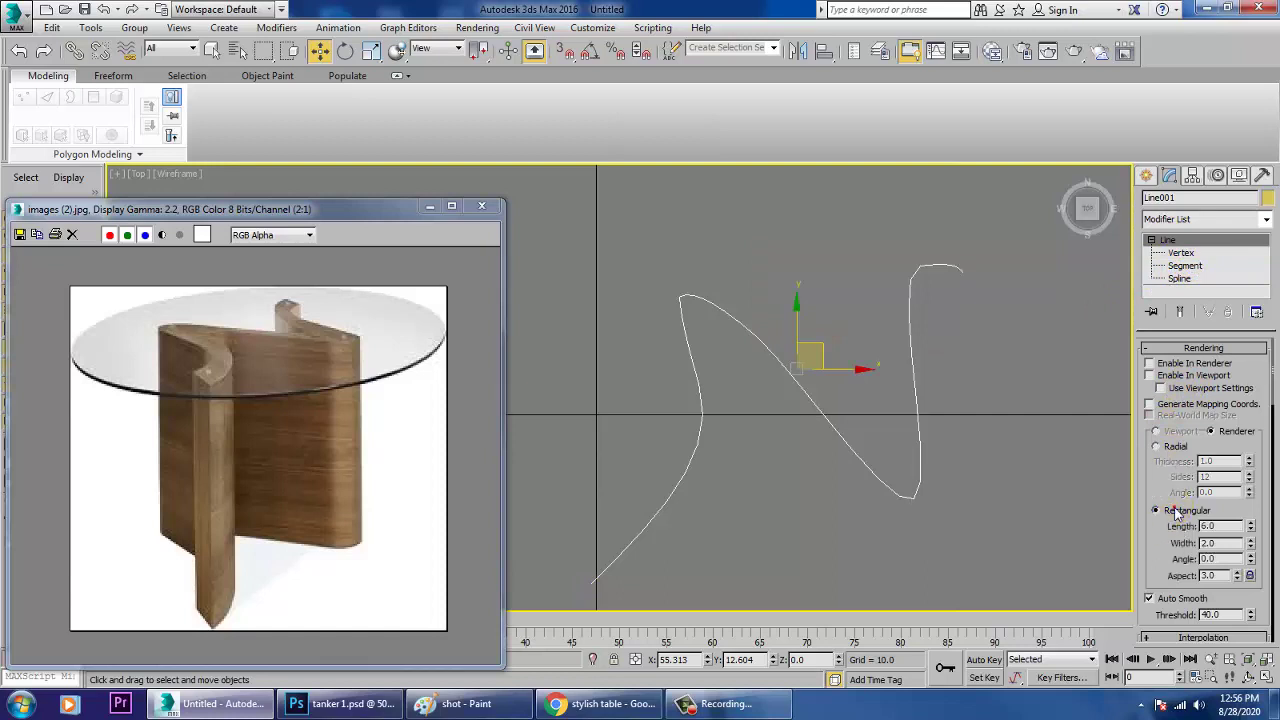
{"action": "left_click", "coordinate": [1150, 376]}
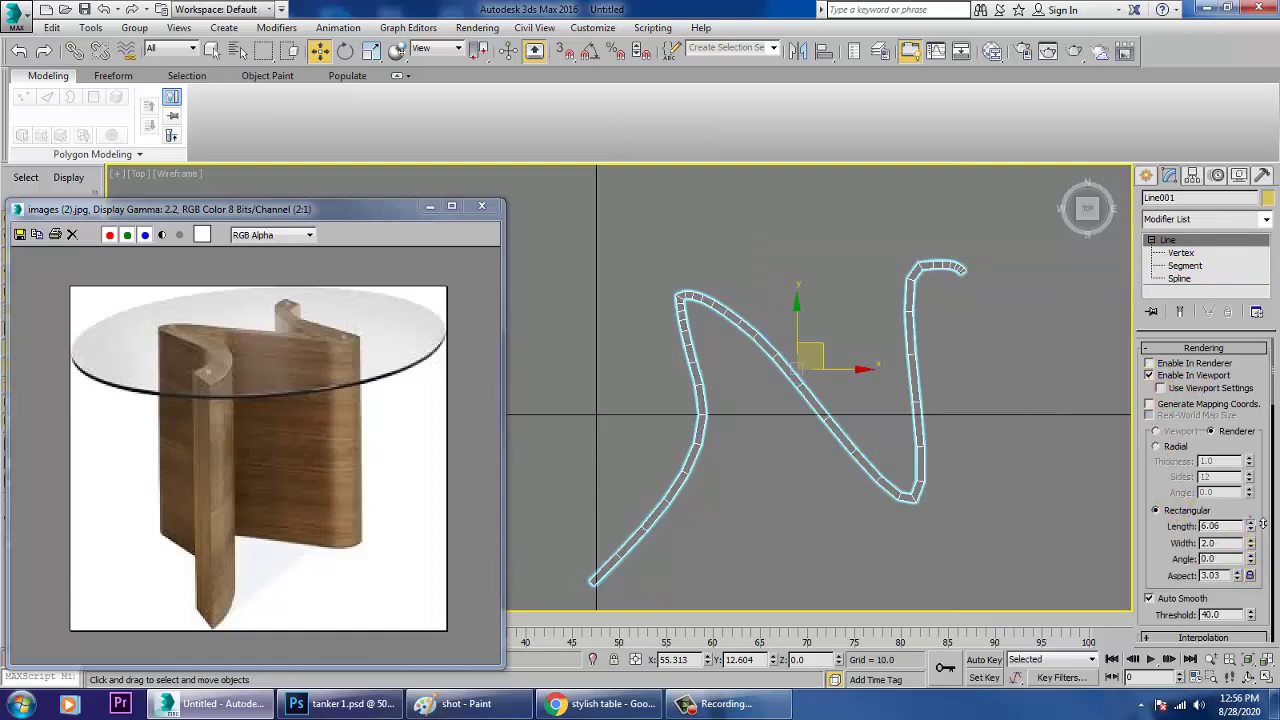
{"action": "mouse_move", "coordinate": [1250, 518]}
{"action": "left_mouse_down"}
{"action": "mouse_move", "coordinate": [1249, 548]}
{"action": "mouse_move", "coordinate": [1246, 529]}
{"action": "left_mouse_up"}
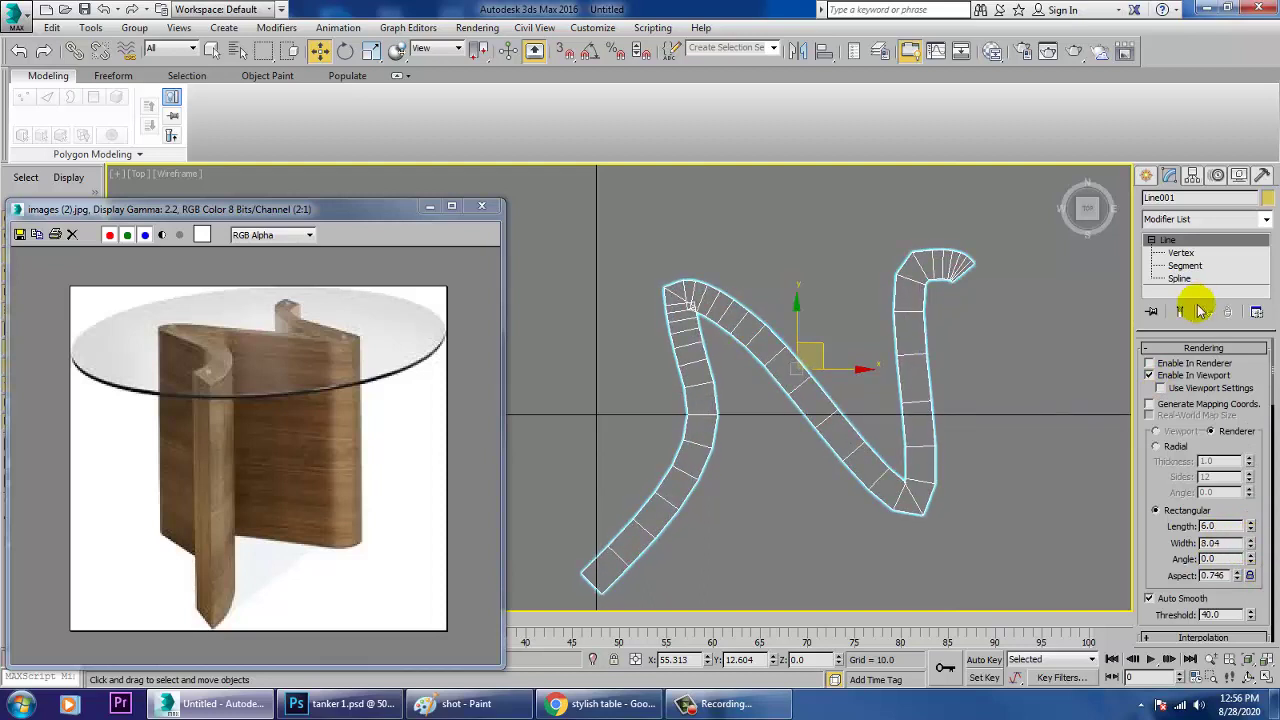
In the Perspective view, increase the band's Length to about 87.3, raise the base along Z and show edged faces.
{"action": "key", "text": "alt+w"}
{"action": "right_click", "coordinate": [1000, 567]}
{"action": "key", "text": "alt+w"}
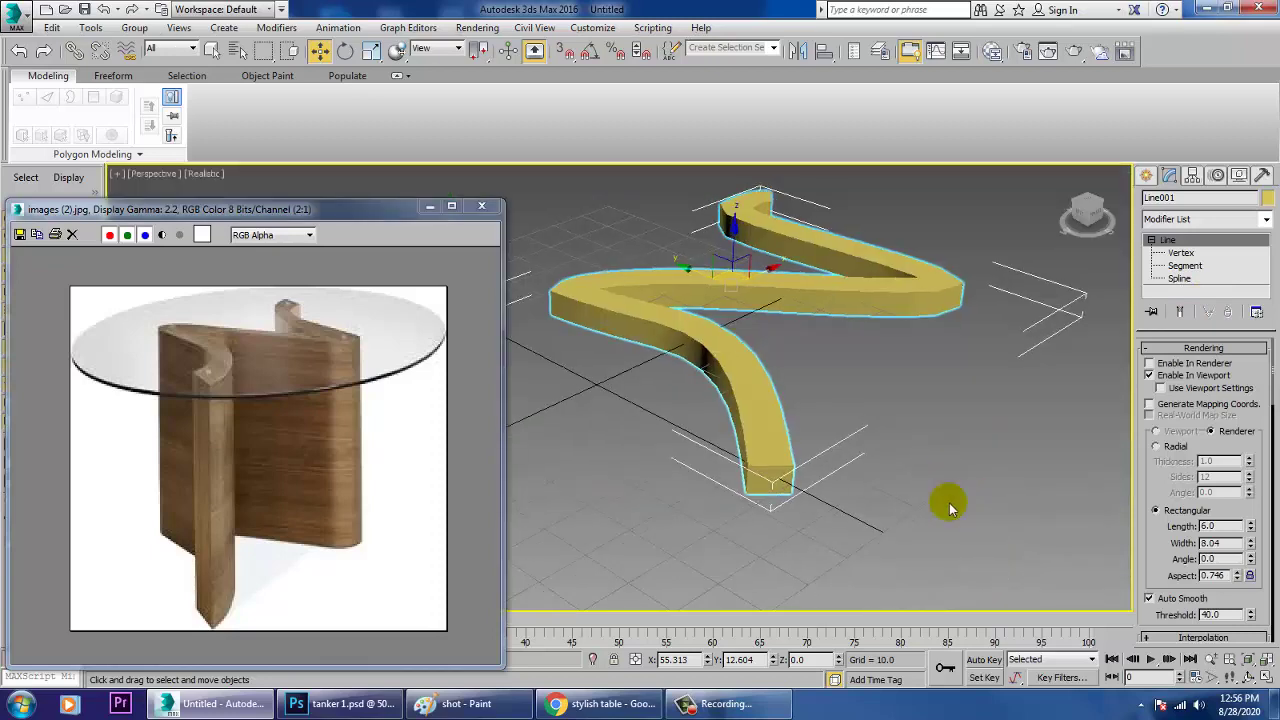
{"action": "left_click_drag", "start_coordinate": [1251, 527], "coordinate": [1143, 600]}
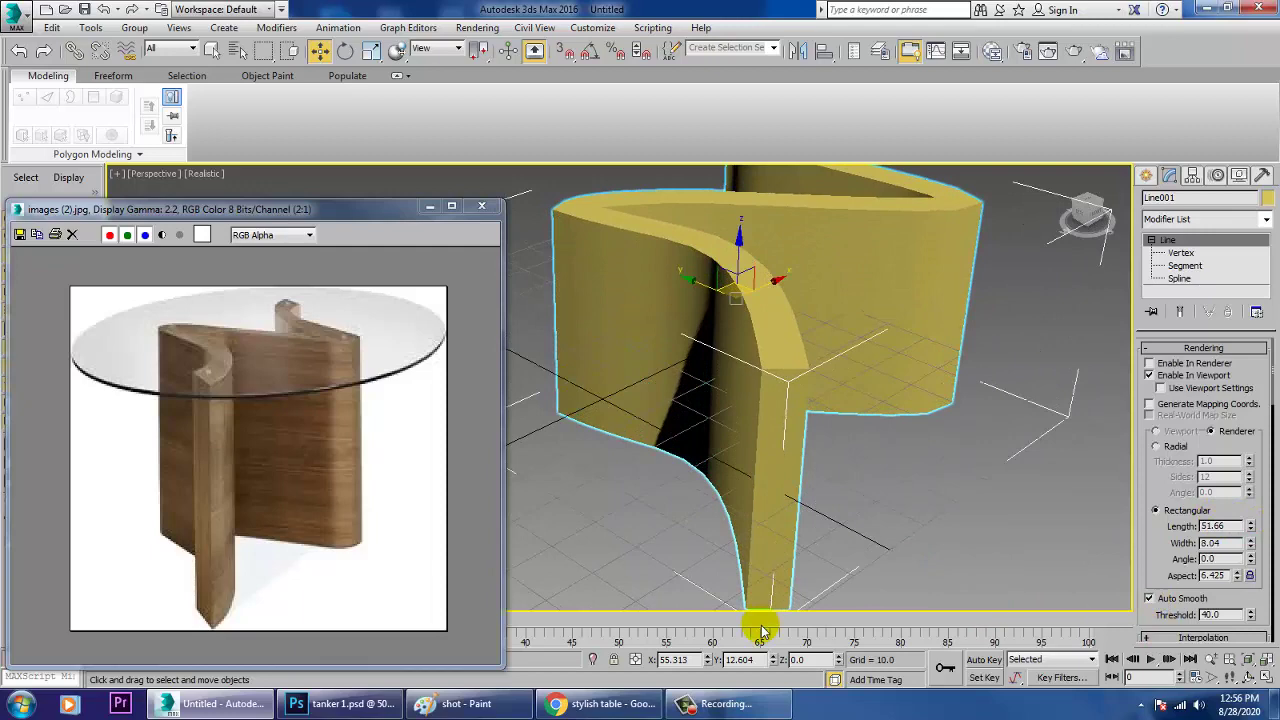
{"action": "scroll", "coordinate": [808, 472], "scroll_direction": "down", "scroll_amount": 5}
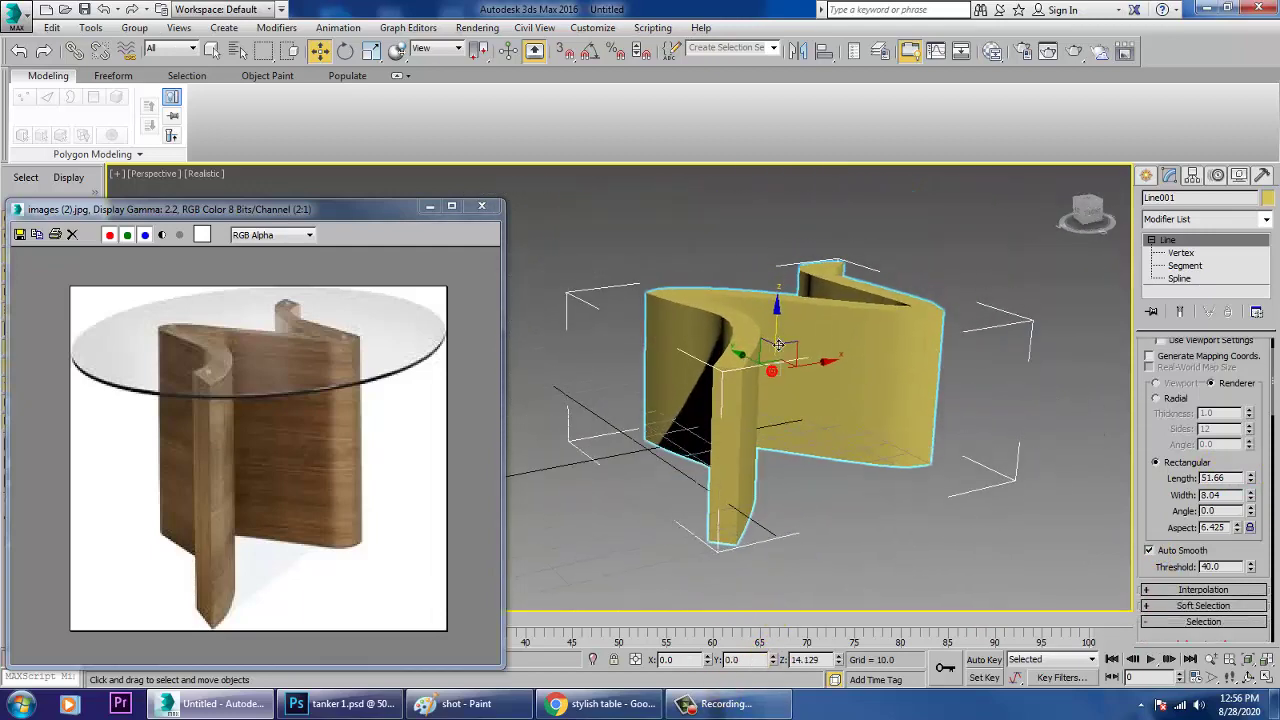
{"action": "left_click_drag", "start_coordinate": [1249, 478], "coordinate": [1209, 430]}
{"action": "left_click_drag", "start_coordinate": [795, 345], "coordinate": [777, 292]}
{"action": "key", "text": "F4"}
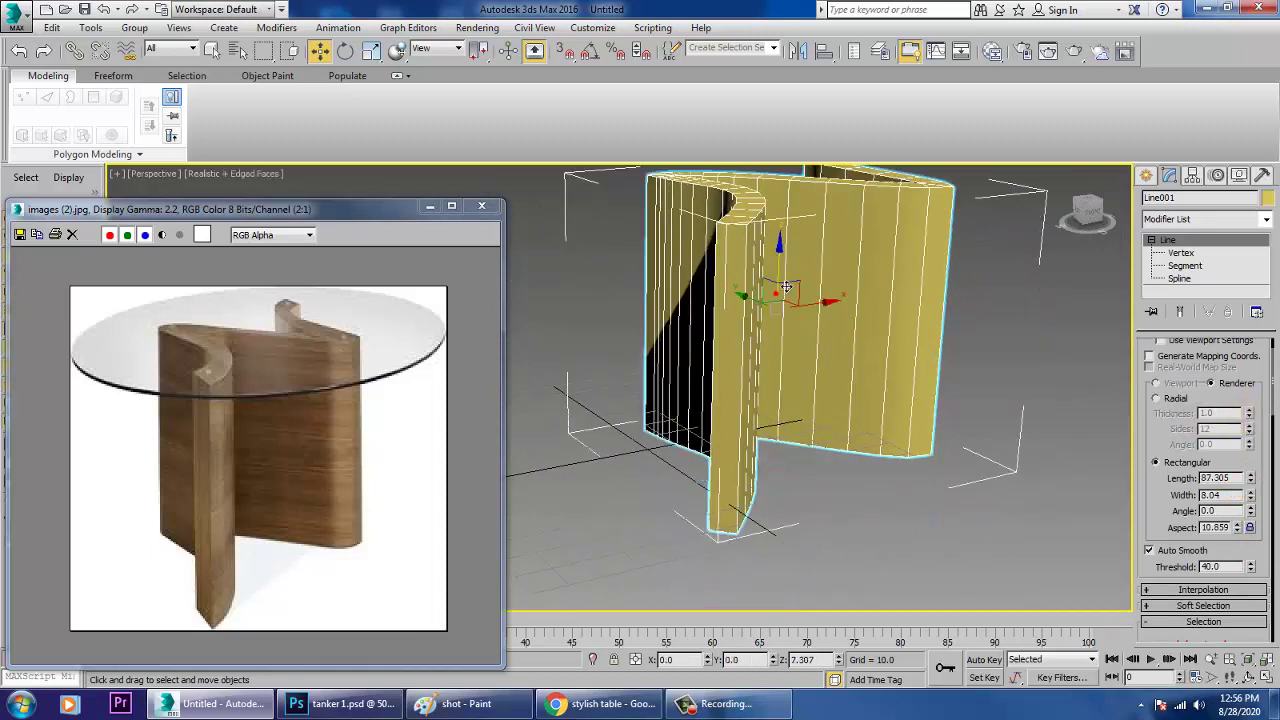
In the Top view, fillet the sharp upper-left bend vertex of the band by about 11.2.
{"action": "key", "text": "alt+w"}
{"action": "right_click", "coordinate": [520, 332]}
{"action": "key", "text": "alt+w"}
{"action": "key", "text": "z"}
{"action": "middle_click_drag", "start_coordinate": [634, 314], "coordinate": [771, 329]}
{"action": "scroll", "coordinate": [786, 343], "scroll_direction": "up", "scroll_amount": 3}
{"action": "key", "text": "1"}
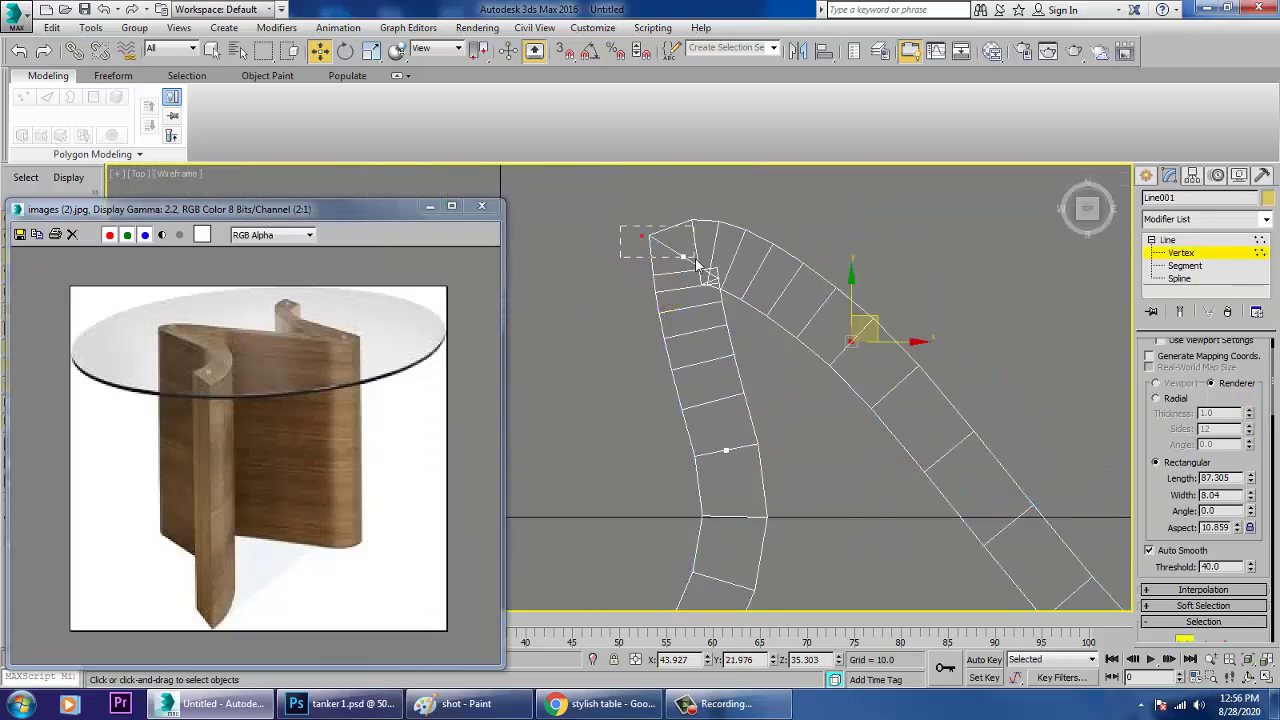
{"action": "left_click_drag", "start_coordinate": [697, 262], "coordinate": [698, 265]}
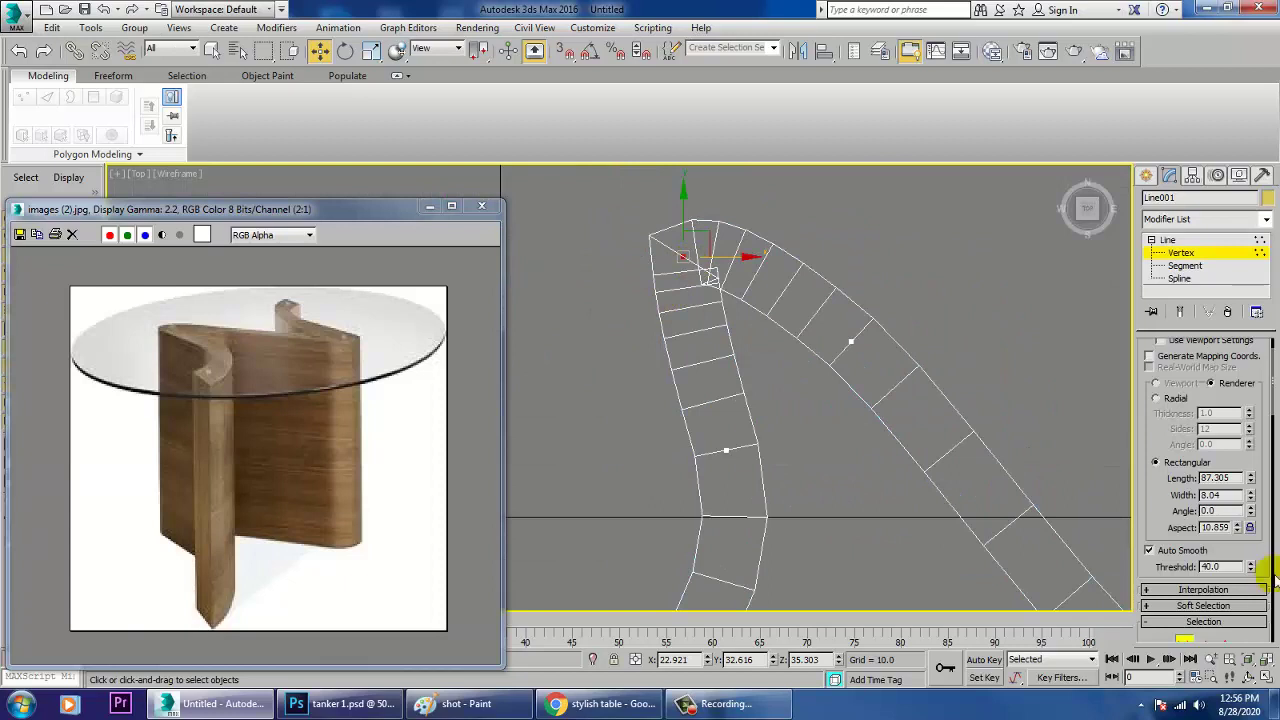
{"action": "scroll", "coordinate": [1180, 495], "scroll_direction": "down", "scroll_amount": 10}
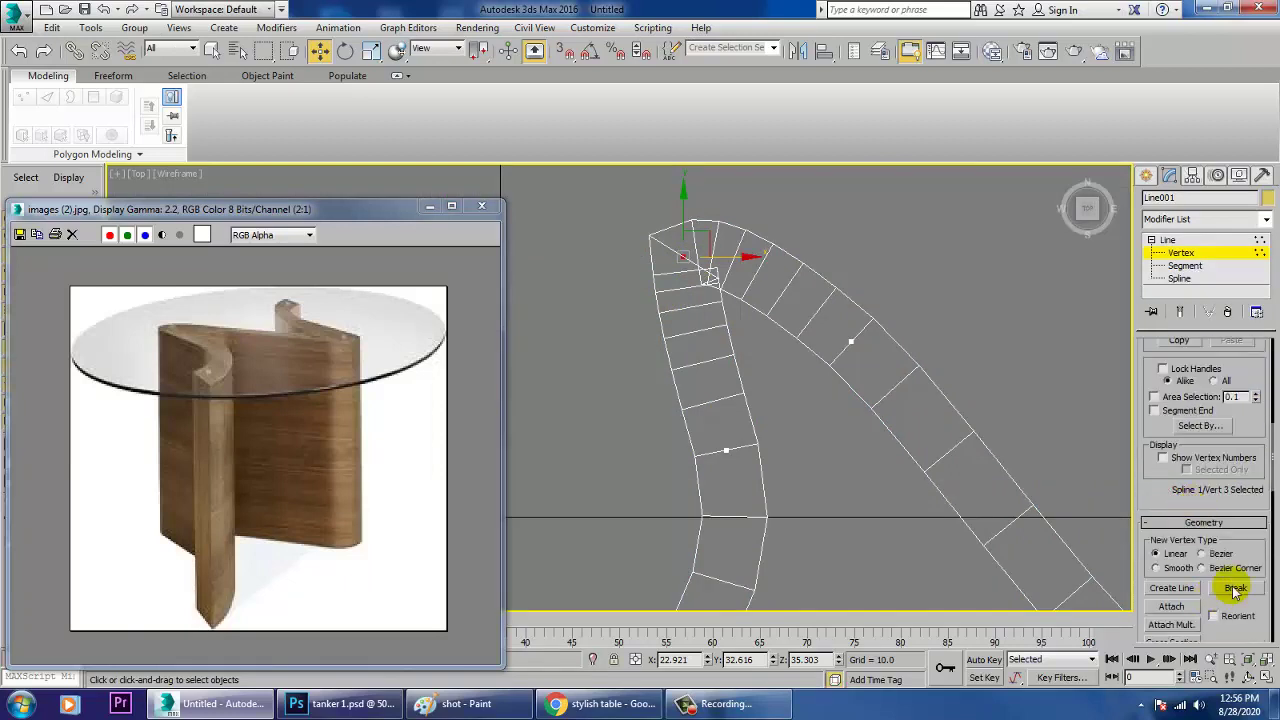
{"action": "scroll", "coordinate": [1245, 540], "scroll_direction": "down", "scroll_amount": 10}
{"action": "left_click", "coordinate": [1170, 560]}
{"action": "left_click_drag", "start_coordinate": [688, 275], "coordinate": [700, 171]}
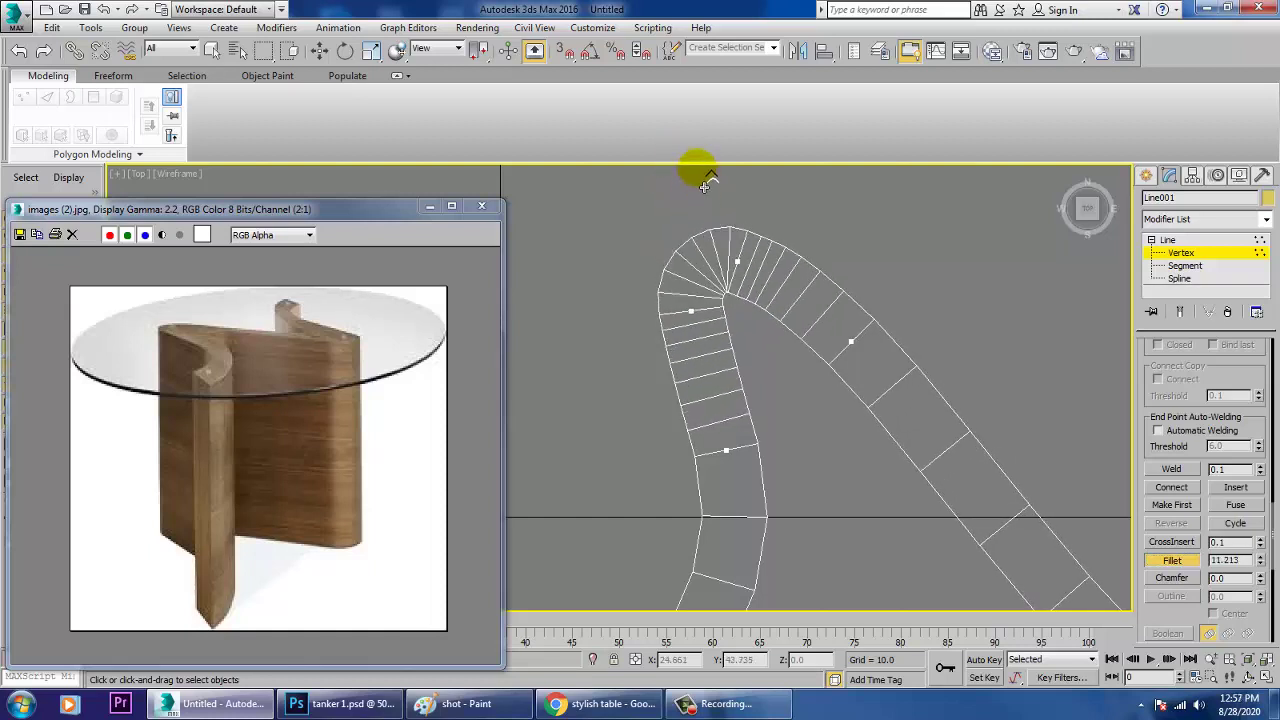
Fillet the vertex of the lower-right bend to round it like the upper-left one.
{"action": "scroll", "coordinate": [983, 363], "scroll_direction": "up", "scroll_amount": 3}
{"action": "middle_click_drag", "start_coordinate": [1055, 547], "coordinate": [882, 337]}
{"action": "left_click_drag", "start_coordinate": [803, 470], "coordinate": [764, 375]}
{"action": "scroll", "coordinate": [871, 385], "scroll_direction": "down", "scroll_amount": 2}
{"action": "middle_click_drag", "start_coordinate": [871, 385], "coordinate": [916, 528]}
Delete the end vertex of the upper-right hook and move the new end vertex to about X 95.2, Y 41.6.
{"action": "scroll", "coordinate": [901, 409], "scroll_direction": "down", "scroll_amount": 3}
{"action": "middle_click_drag", "start_coordinate": [901, 409], "coordinate": [944, 442]}
{"action": "scroll", "coordinate": [936, 436], "scroll_direction": "up", "scroll_amount": 3}
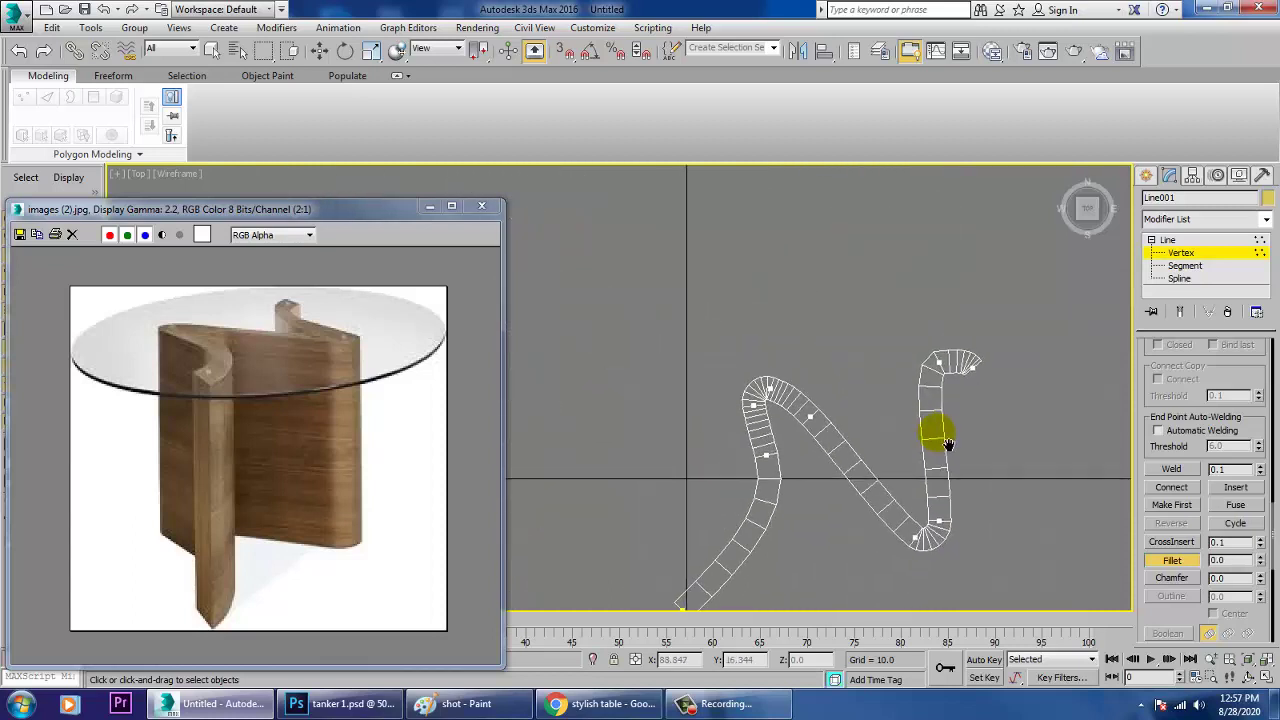
{"action": "key", "text": "w"}
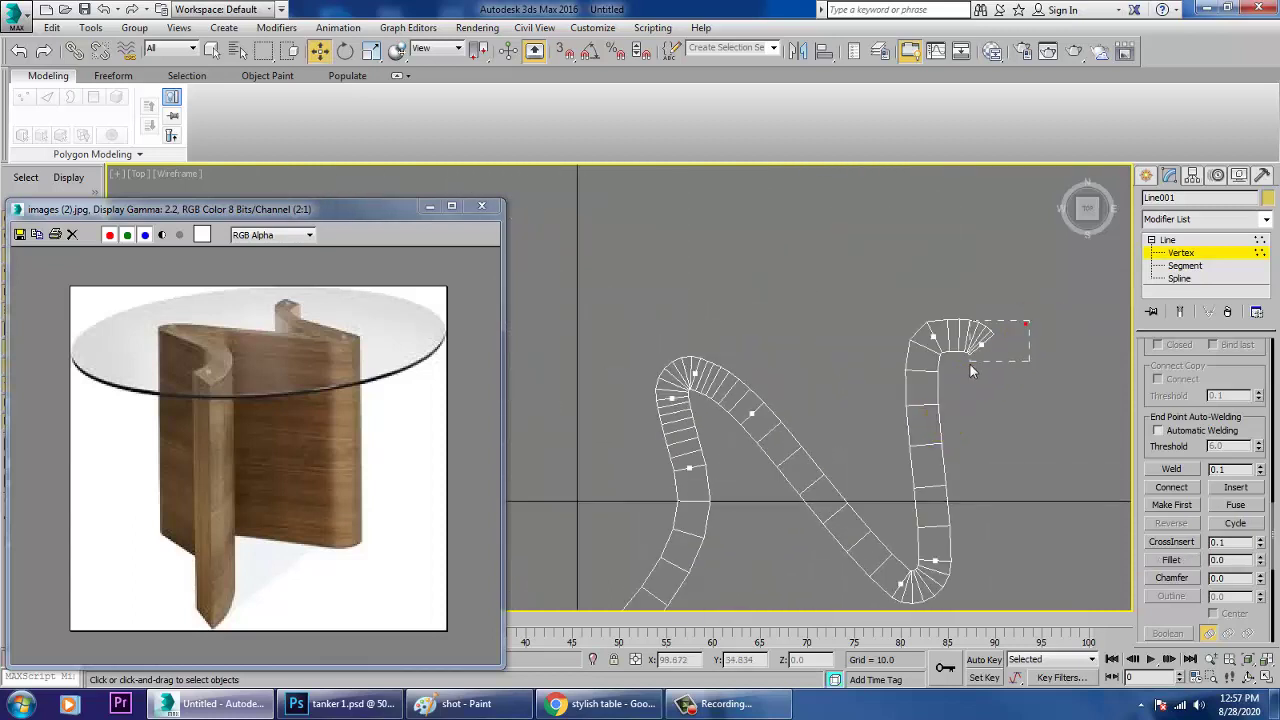
{"action": "key", "text": "Delete"}
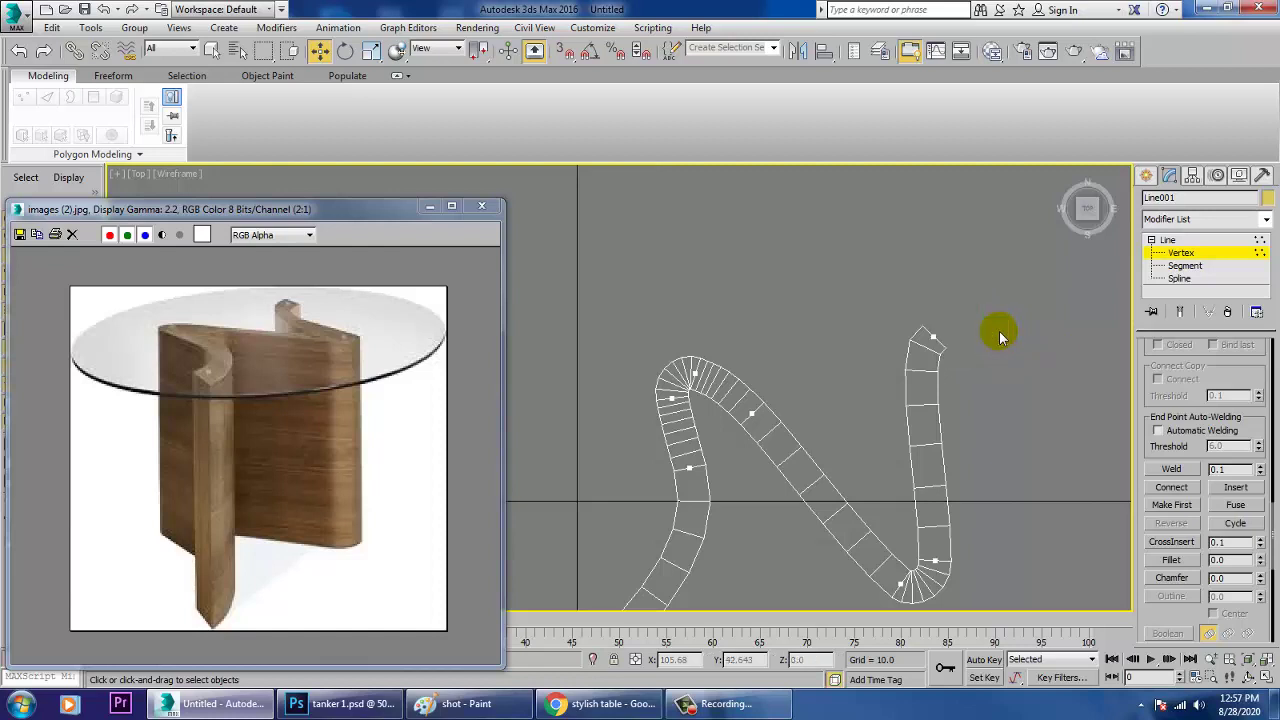
{"action": "left_click_drag", "start_coordinate": [909, 310], "coordinate": [968, 368]}
{"action": "left_click_drag", "start_coordinate": [955, 323], "coordinate": [979, 321]}
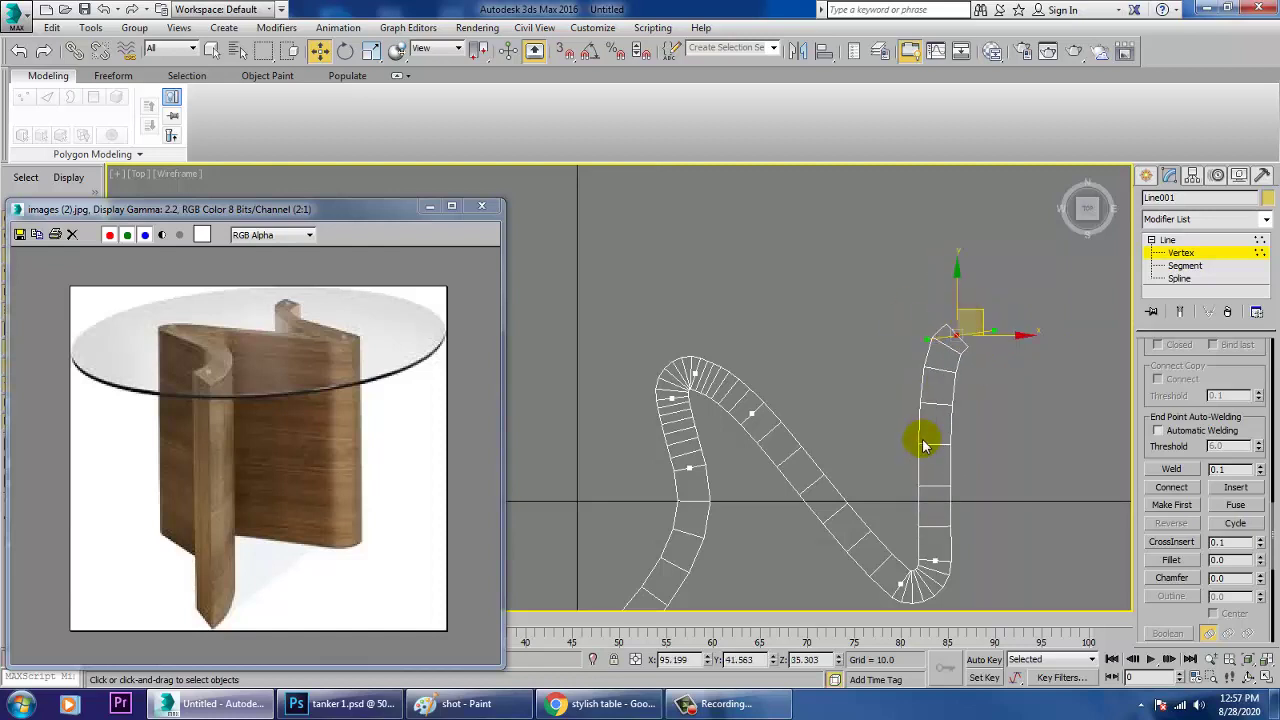
Refine the right leg with a vertex near its middle and move it to about X 87.7, Y 12.0.
{"action": "right_click", "coordinate": [923, 445]}
{"action": "left_click", "coordinate": [888, 503]}
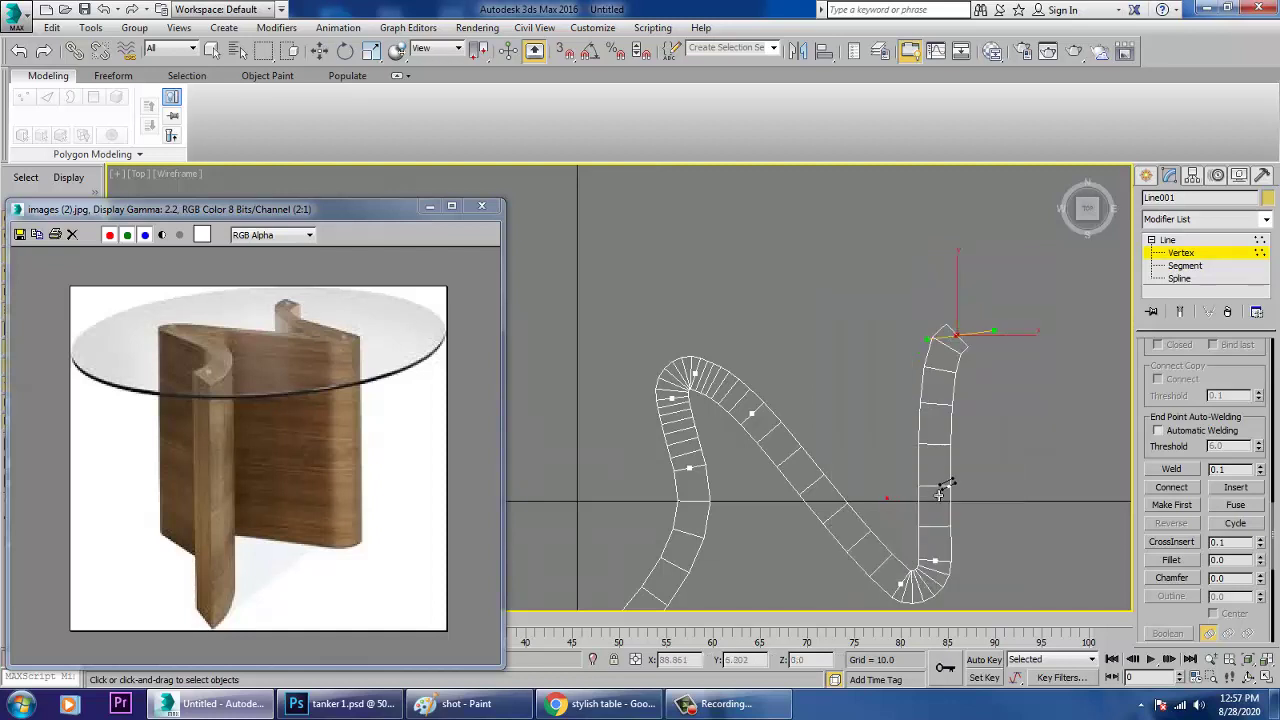
{"action": "left_click", "coordinate": [934, 471]}
{"action": "right_click", "coordinate": [965, 495]}
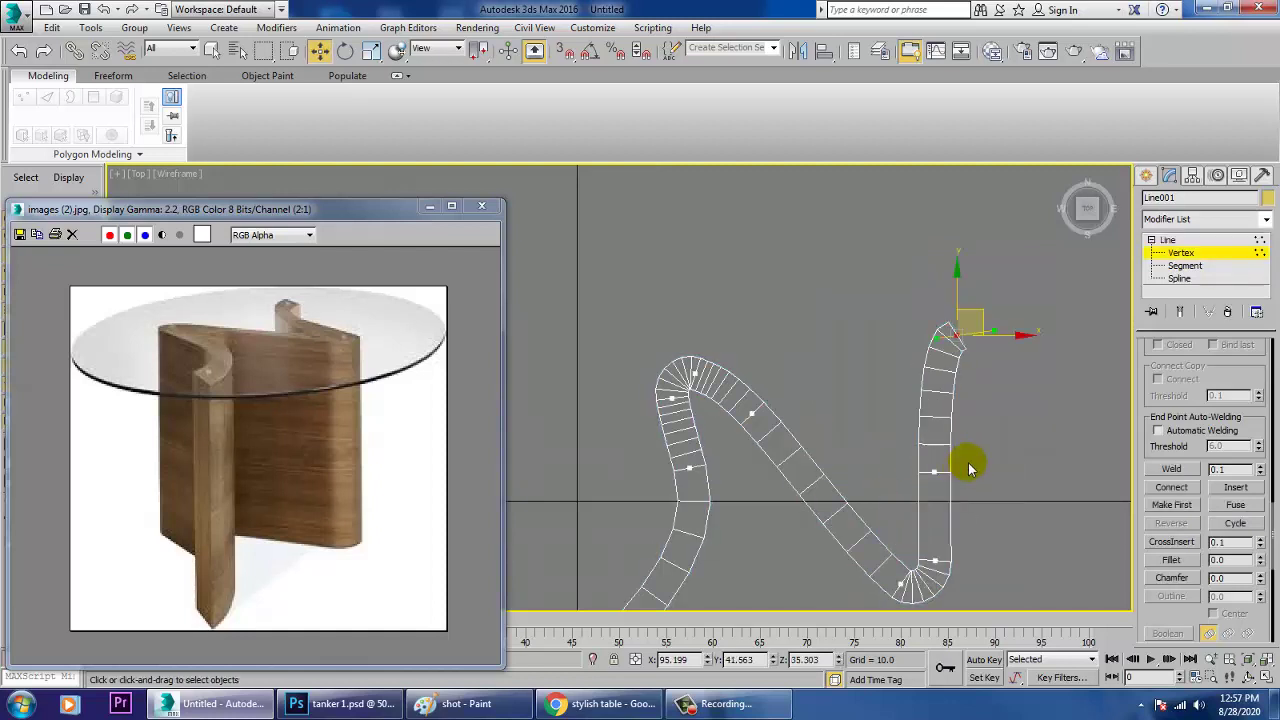
{"action": "mouse_move", "coordinate": [911, 477]}
{"action": "left_mouse_down"}
{"action": "mouse_move", "coordinate": [984, 469]}
{"action": "mouse_move", "coordinate": [929, 421]}
{"action": "left_mouse_up"}
Refine the lower-left leg with a vertex, and curve the leg by moving its end vertex to about X -5.0, Y -41.3.
{"action": "middle_click_drag", "start_coordinate": [836, 482], "coordinate": [872, 319]}
{"action": "right_click", "coordinate": [641, 487]}
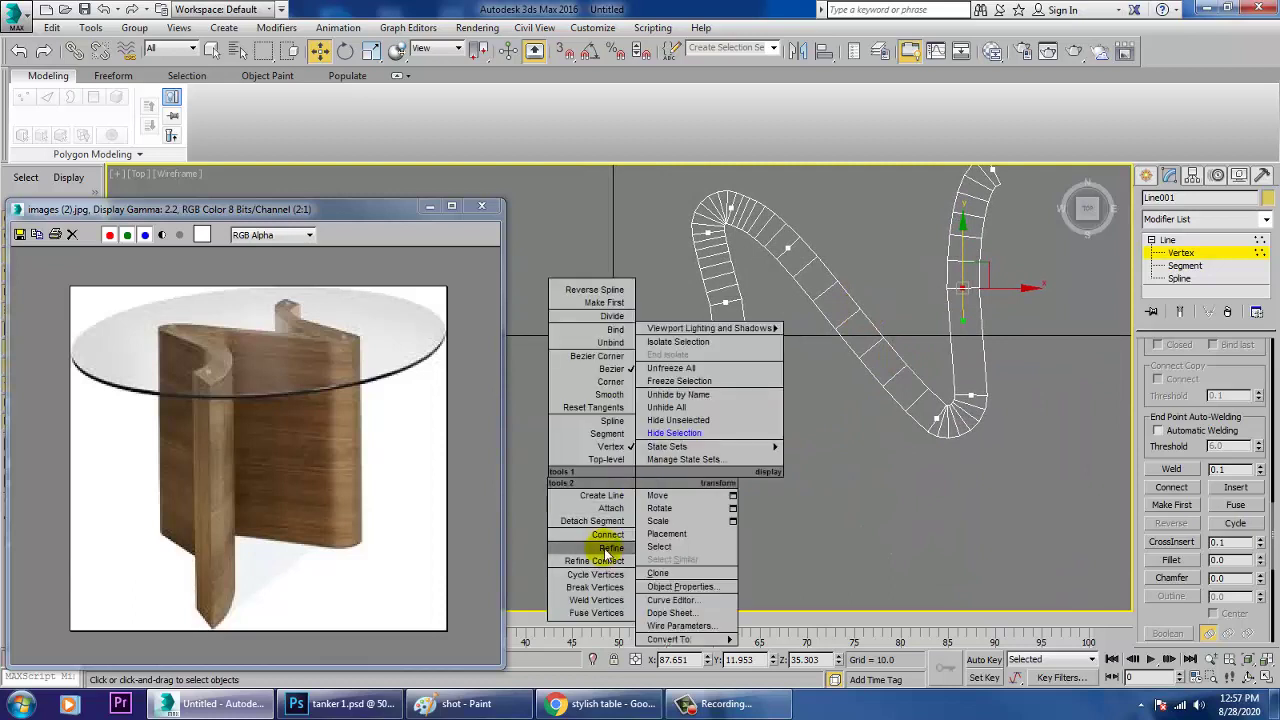
{"action": "left_click", "coordinate": [606, 548]}
{"action": "left_click", "coordinate": [678, 458]}
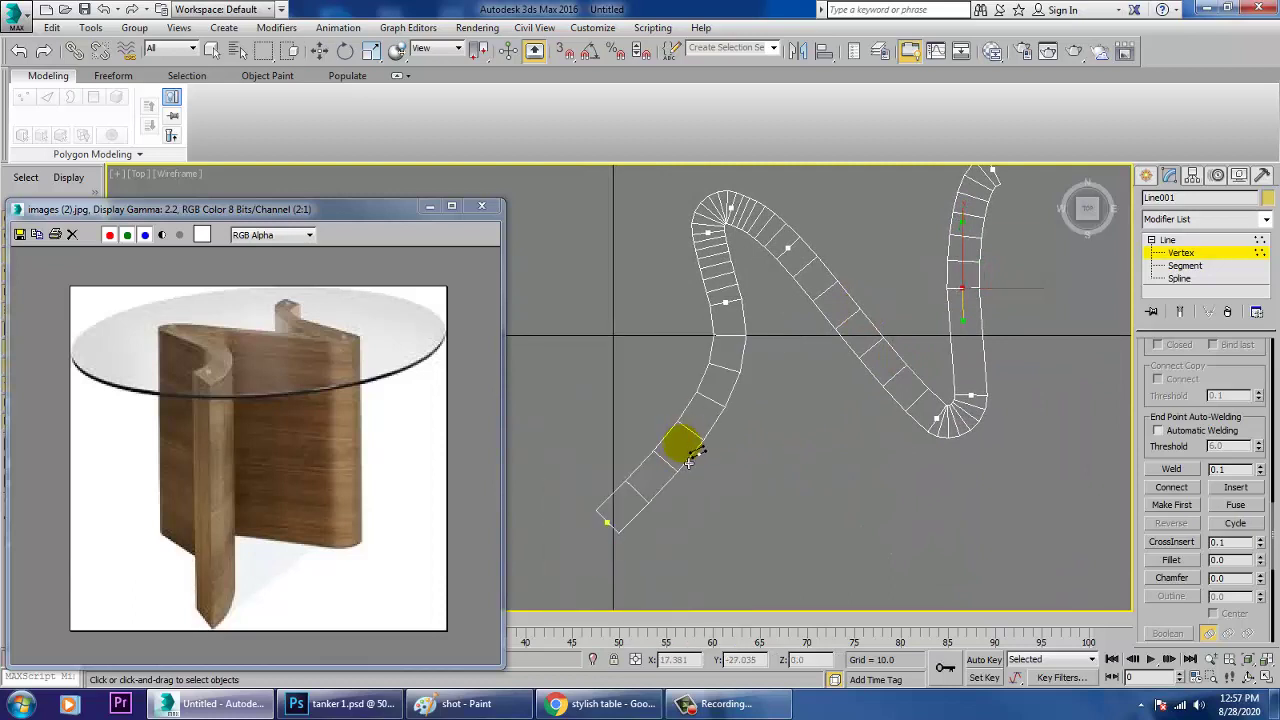
{"action": "right_click", "coordinate": [686, 449]}
{"action": "left_click_drag", "start_coordinate": [646, 409], "coordinate": [716, 439]}
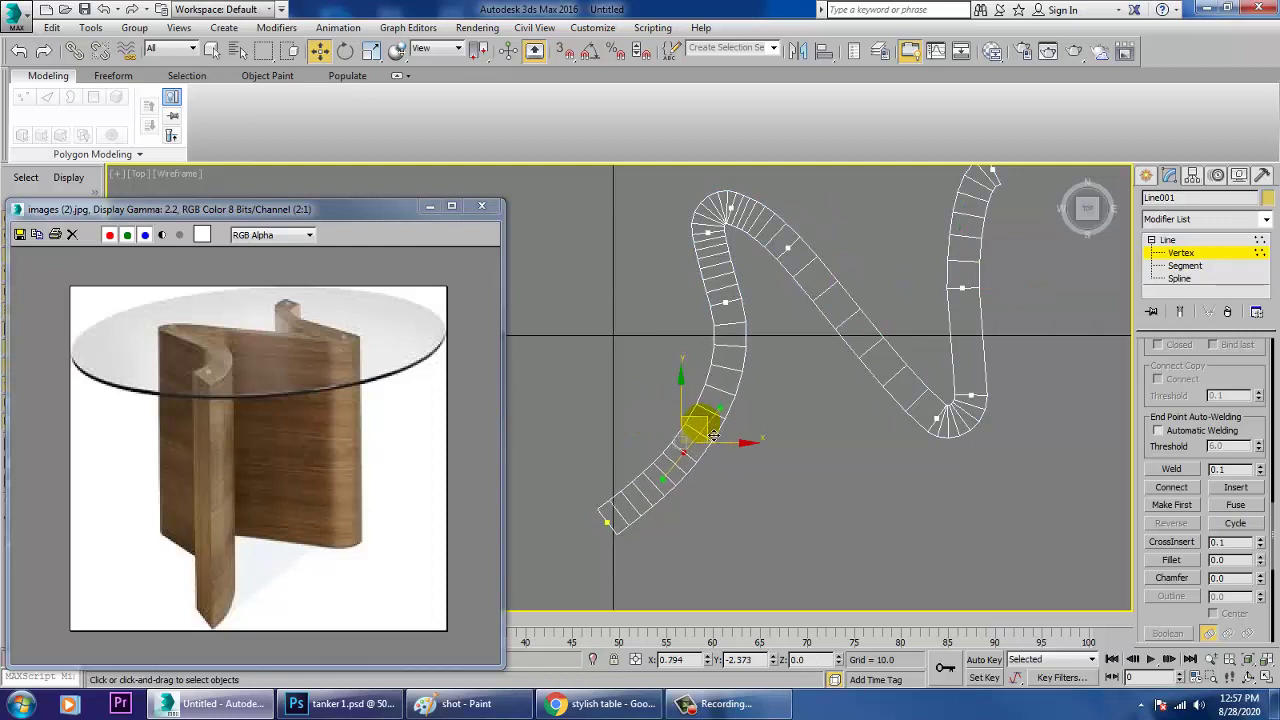
{"action": "left_click_drag", "start_coordinate": [586, 496], "coordinate": [628, 486]}
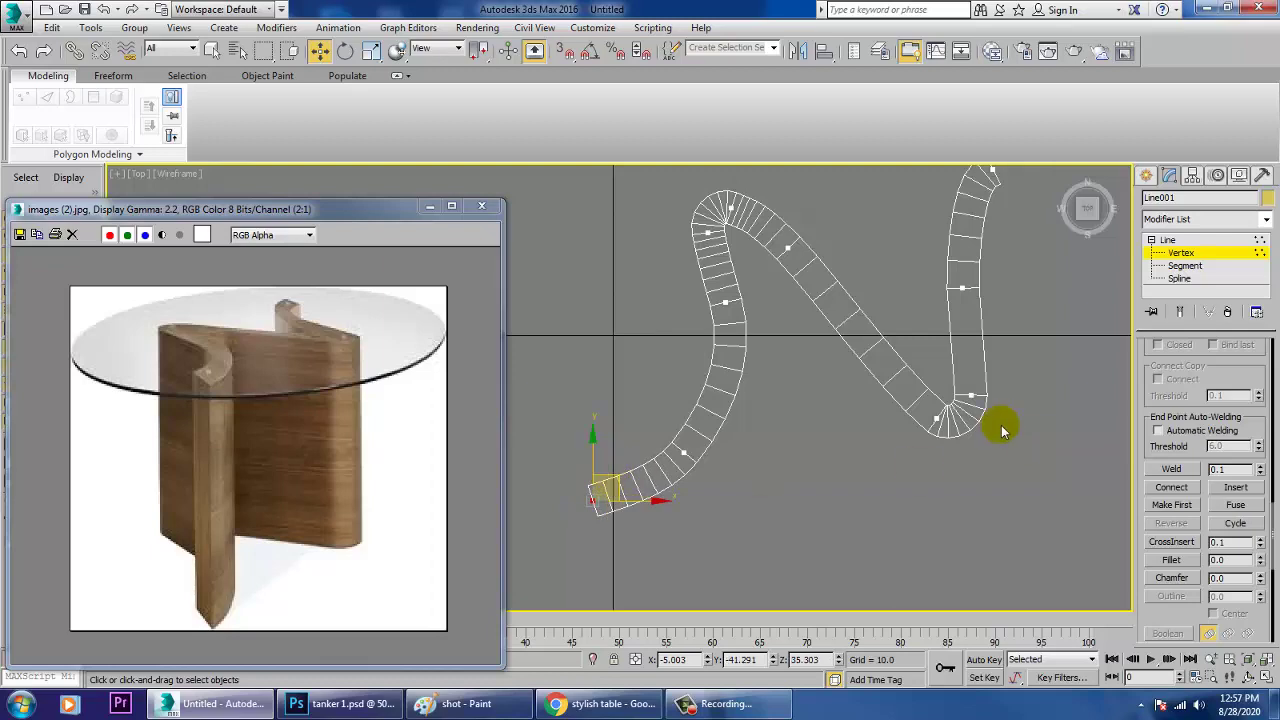
Draw a Circle around the whole base in the Top view, centred at about X 49.6, Y -0.5.
{"action": "key", "text": "alt+w"}
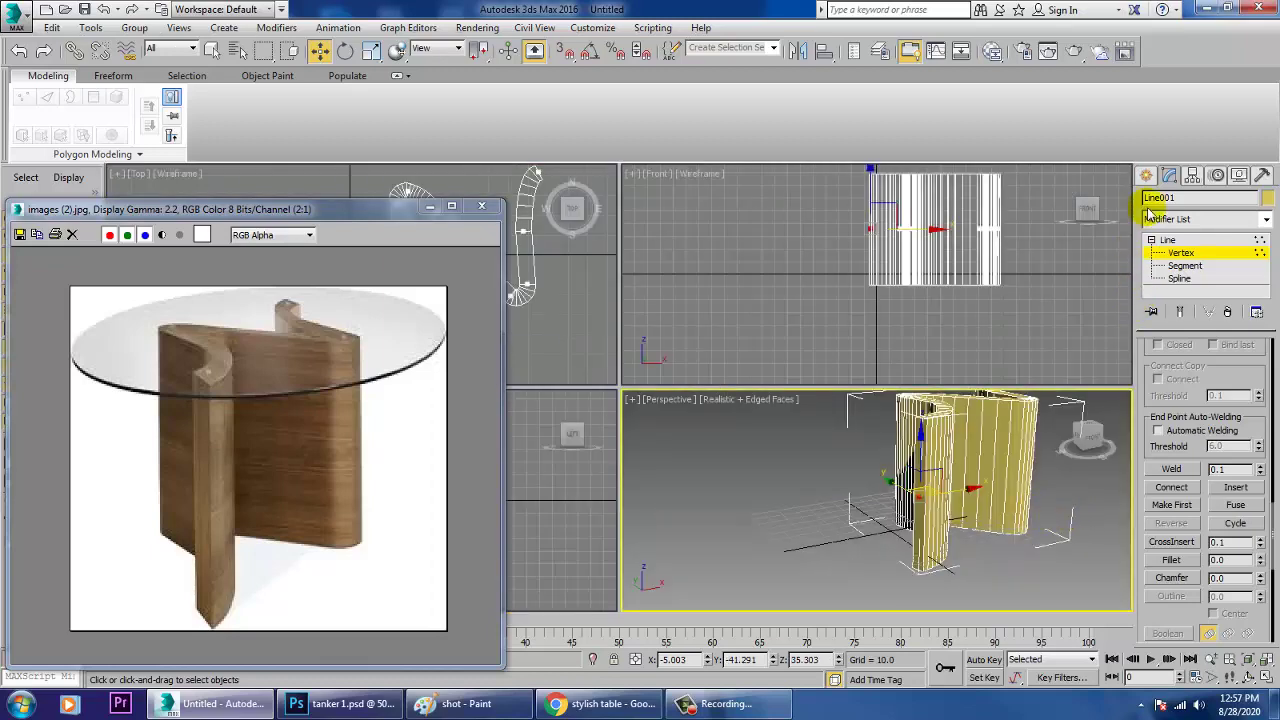
{"action": "left_click", "coordinate": [1143, 176]}
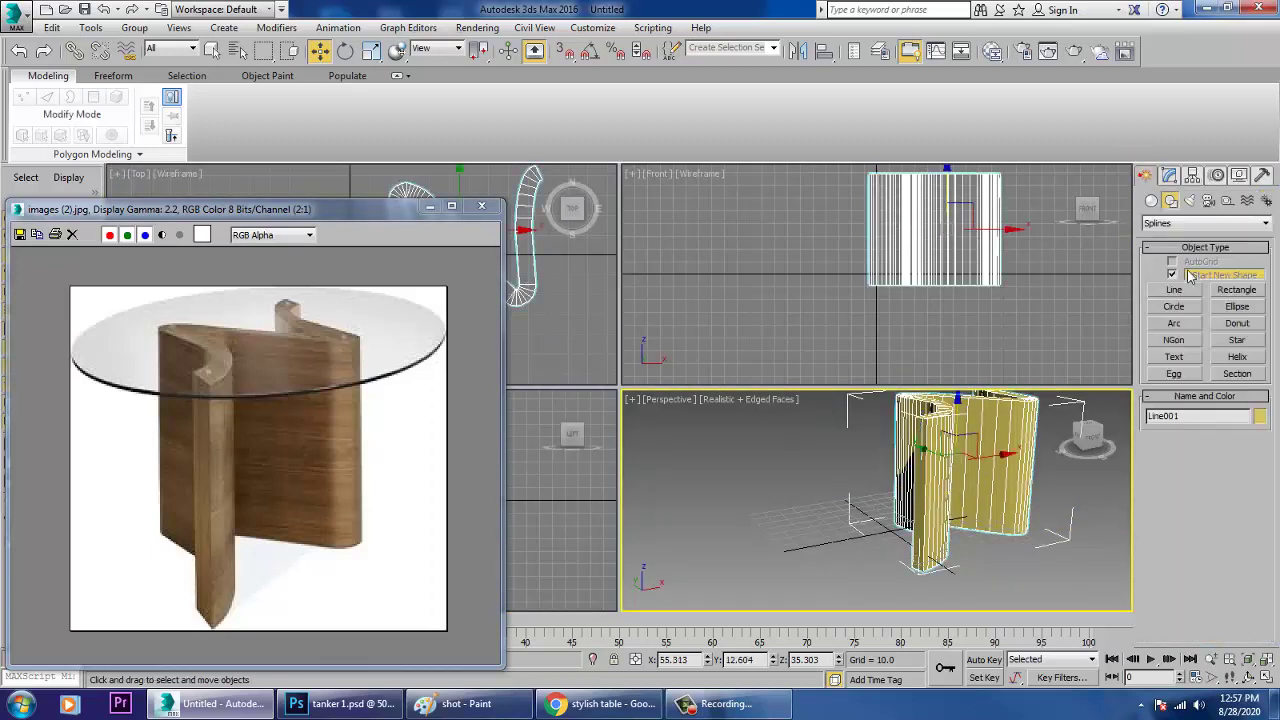
{"action": "left_click", "coordinate": [1178, 310]}
{"action": "key", "text": "alt+w"}
{"action": "key", "text": "alt+w"}
{"action": "middle_click", "coordinate": [570, 318]}
{"action": "key", "text": "alt+w"}
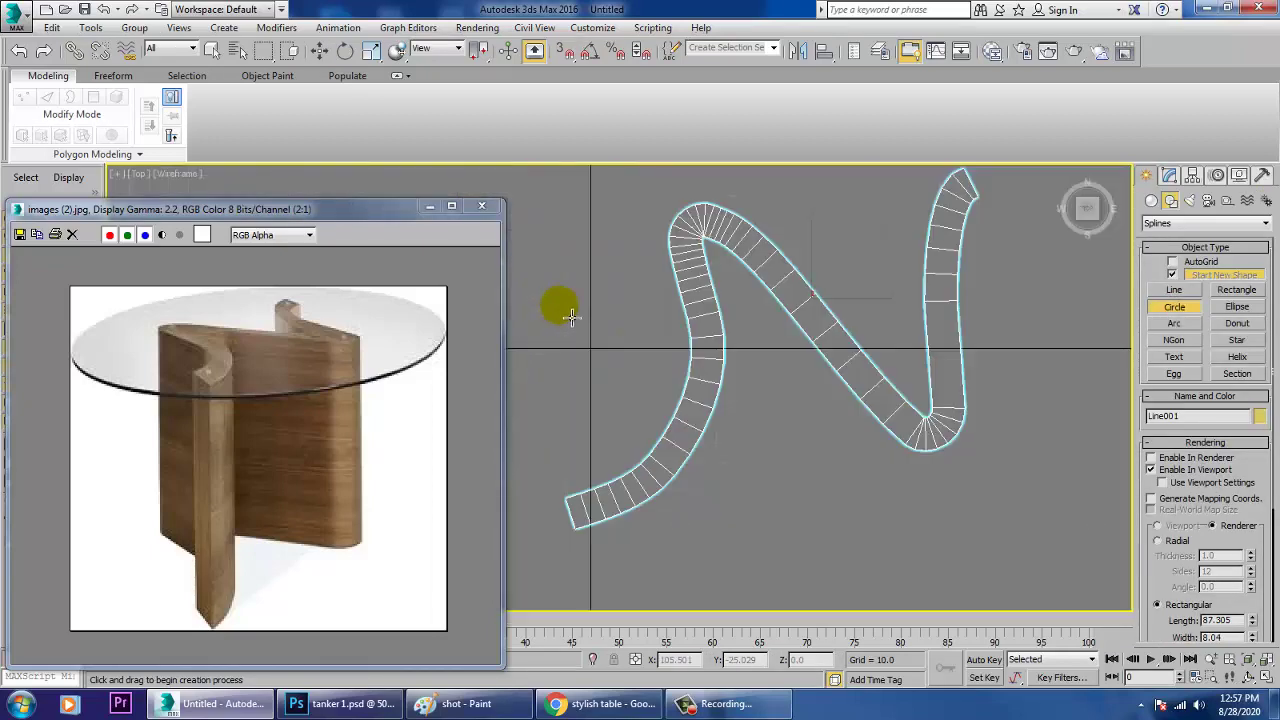
{"action": "scroll", "coordinate": [752, 388], "scroll_direction": "down", "scroll_amount": 5}
{"action": "left_click_drag", "start_coordinate": [762, 370], "coordinate": [859, 458]}
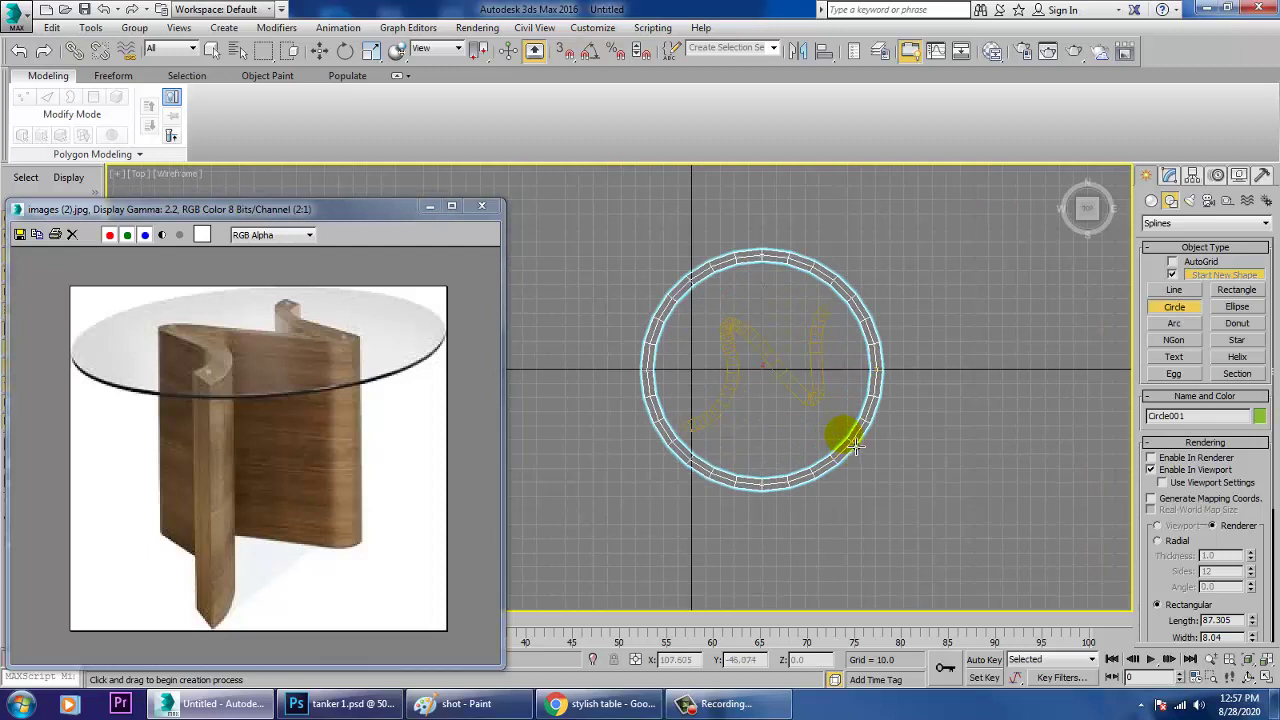
Scale the circle to 80% along Y to make an oval tabletop outline.
{"action": "key", "text": "r"}
{"action": "left_click_drag", "start_coordinate": [773, 300], "coordinate": [778, 315]}
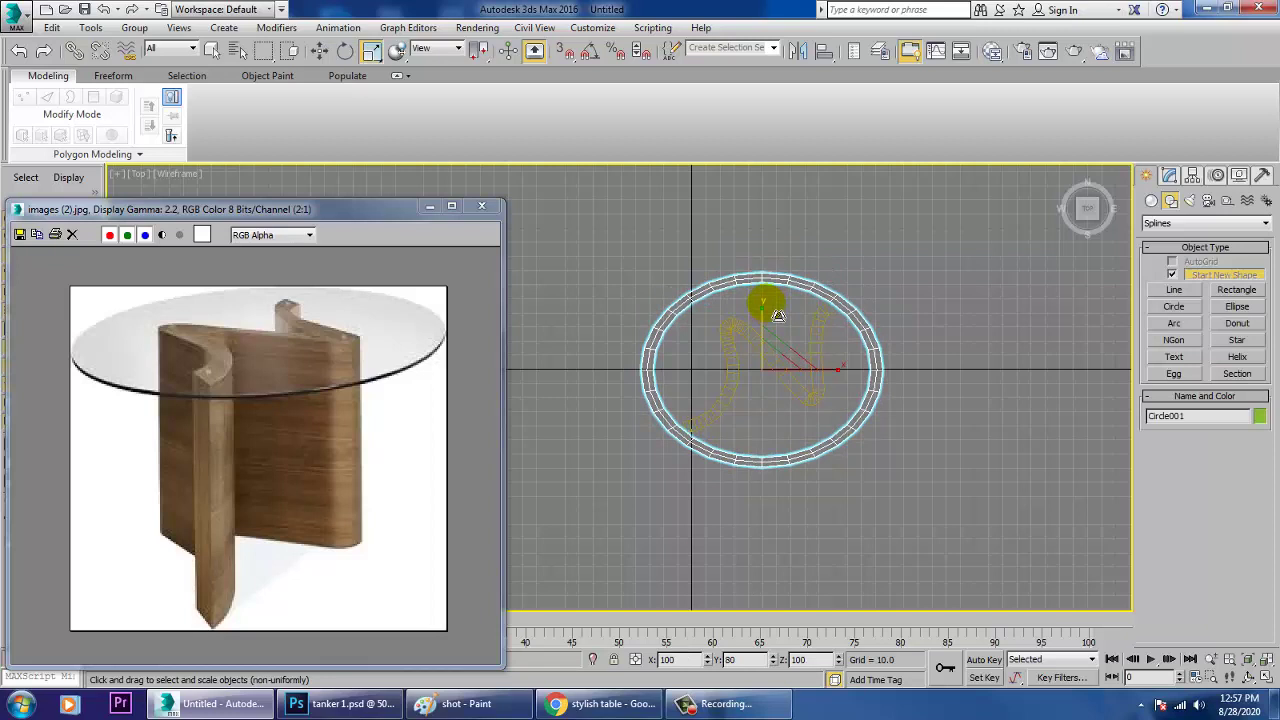
{"action": "key", "text": "e"}
{"action": "left_click_drag", "start_coordinate": [847, 418], "coordinate": [829, 363]}
{"action": "key", "text": "w"}
Reselect the oval and scale it up uniformly so it extends well beyond the base on all sides.
{"action": "left_click", "coordinate": [827, 374]}
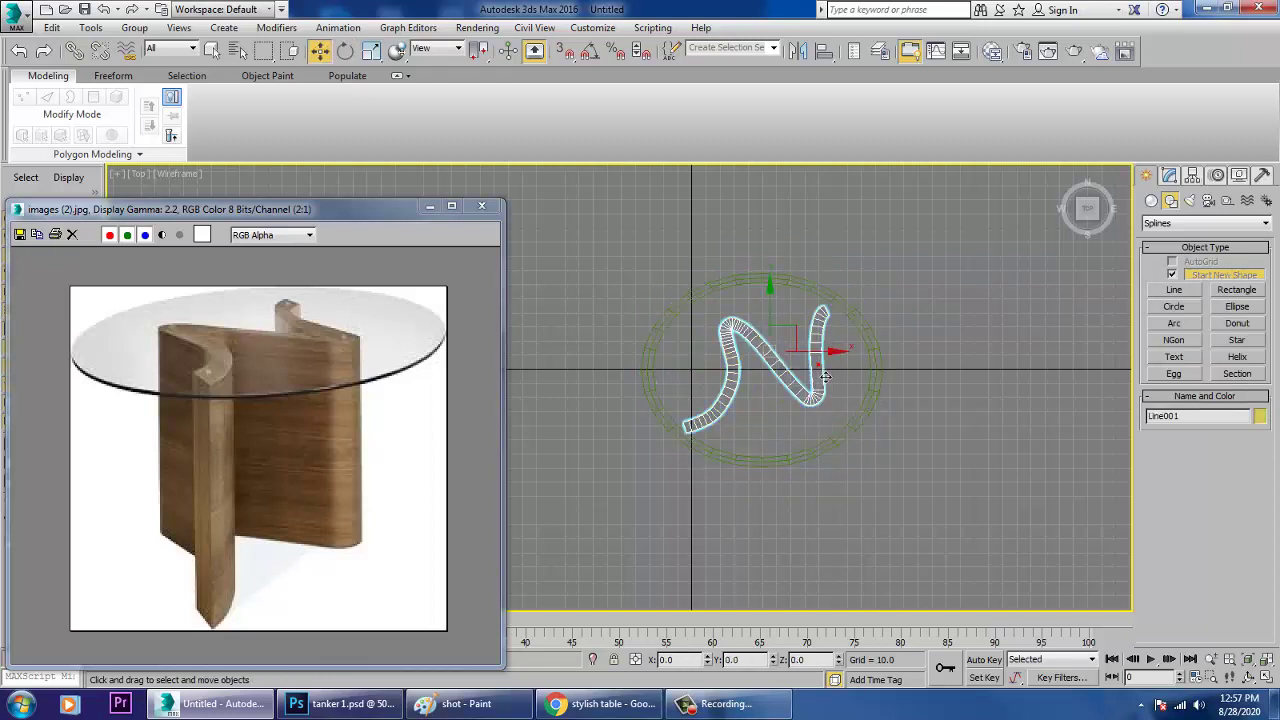
{"action": "left_click", "coordinate": [871, 346]}
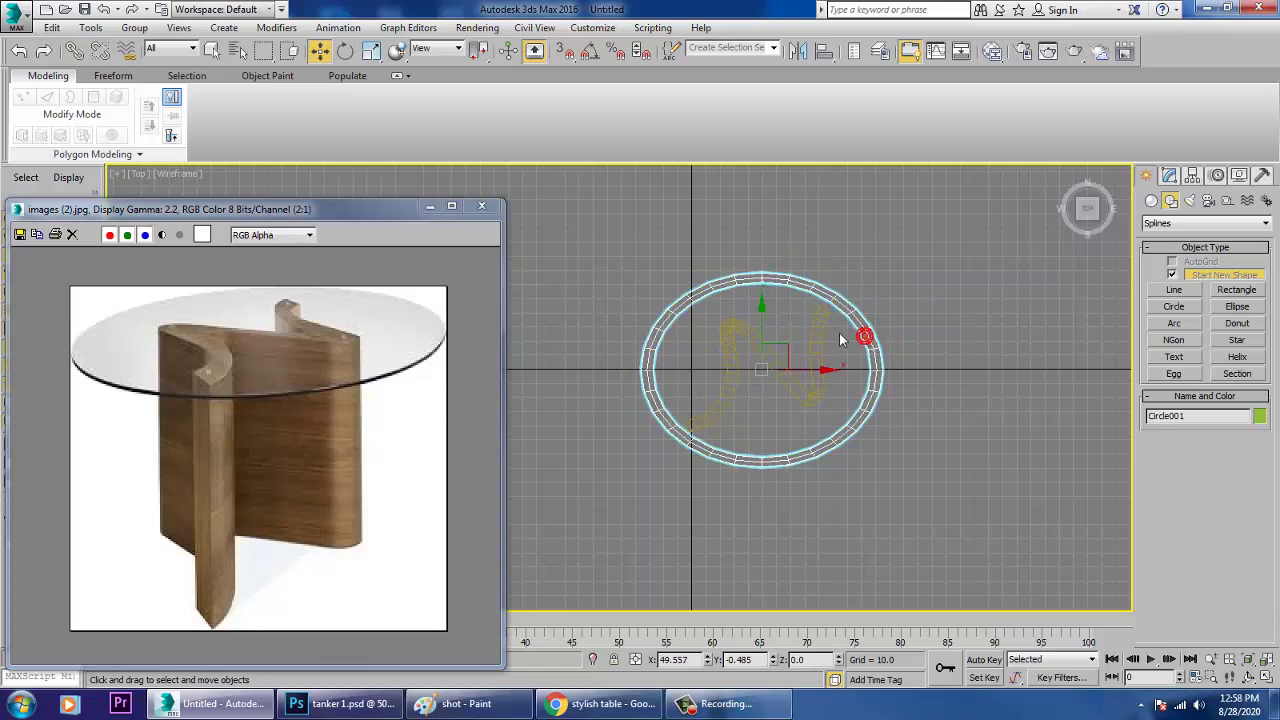
{"action": "key", "text": "r"}
{"action": "mouse_move", "coordinate": [780, 380]}
{"action": "left_mouse_down"}
{"action": "mouse_move", "coordinate": [771, 372]}
{"action": "mouse_move", "coordinate": [771, 389]}
{"action": "left_mouse_up"}
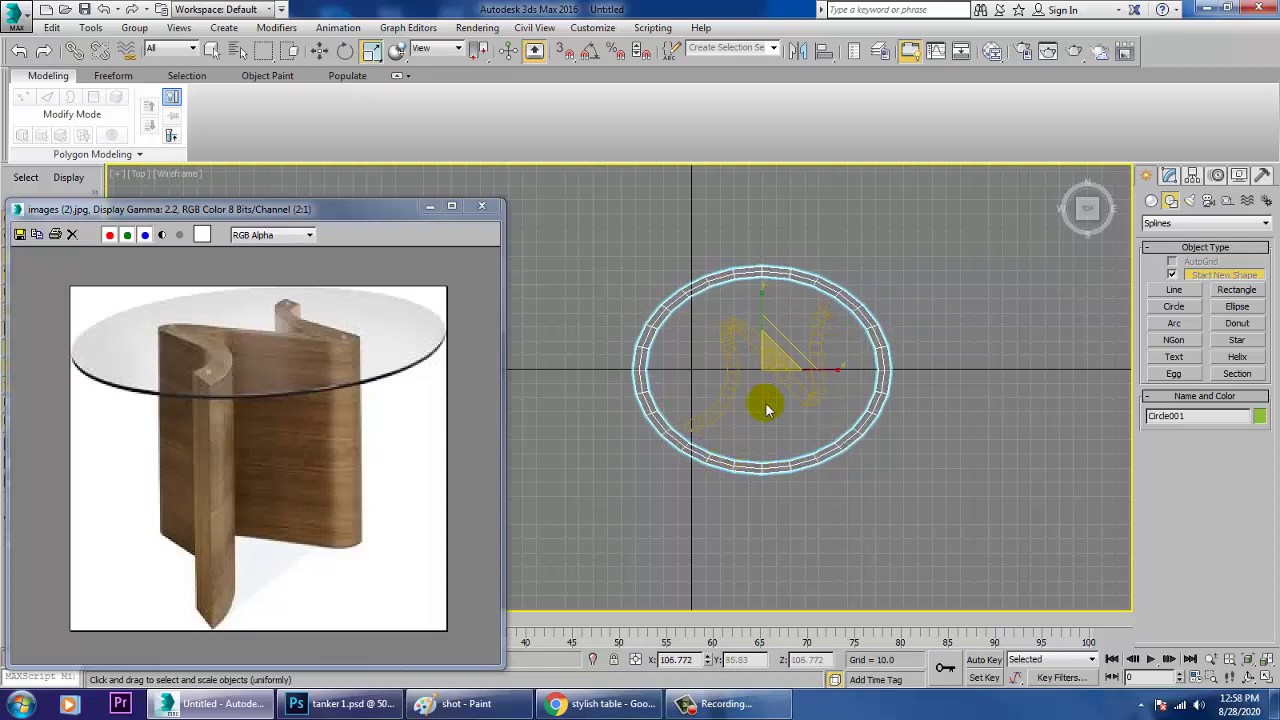
{"action": "left_click_drag", "start_coordinate": [775, 380], "coordinate": [766, 355]}
{"action": "key", "text": "w"}
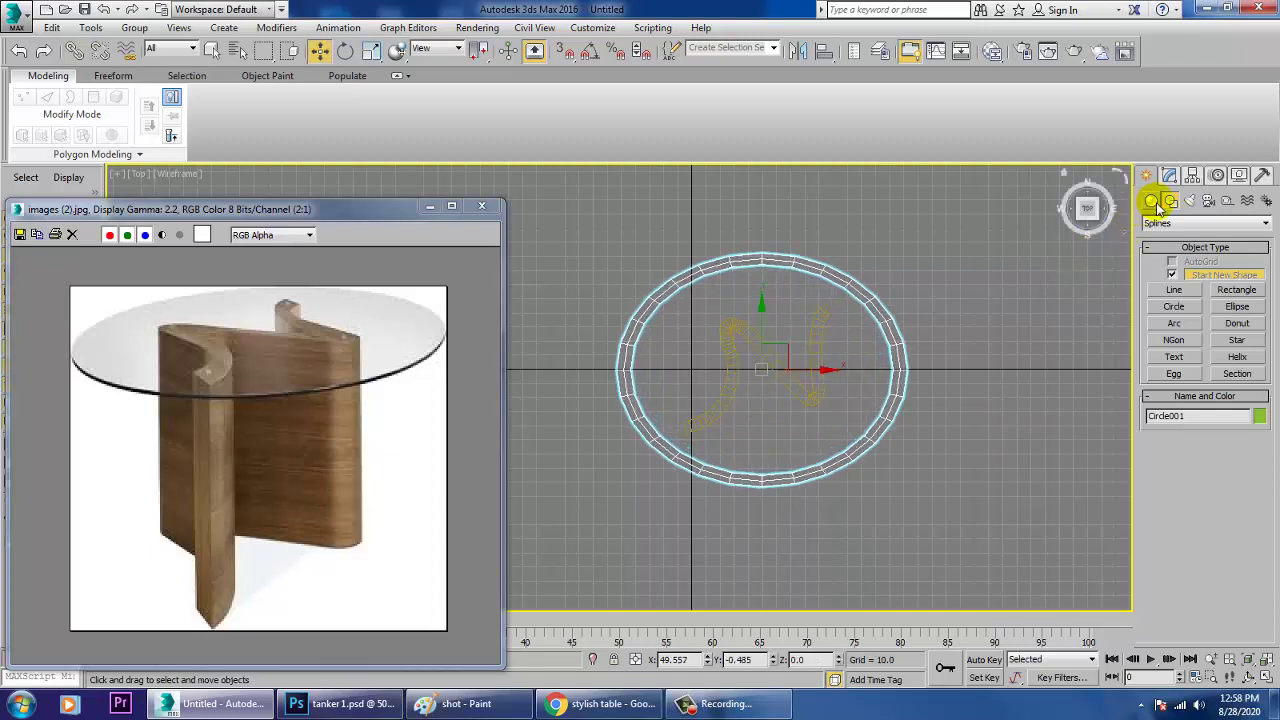
Apply an Extrude modifier to the oval tabletop outline.
{"action": "left_click", "coordinate": [1170, 177]}
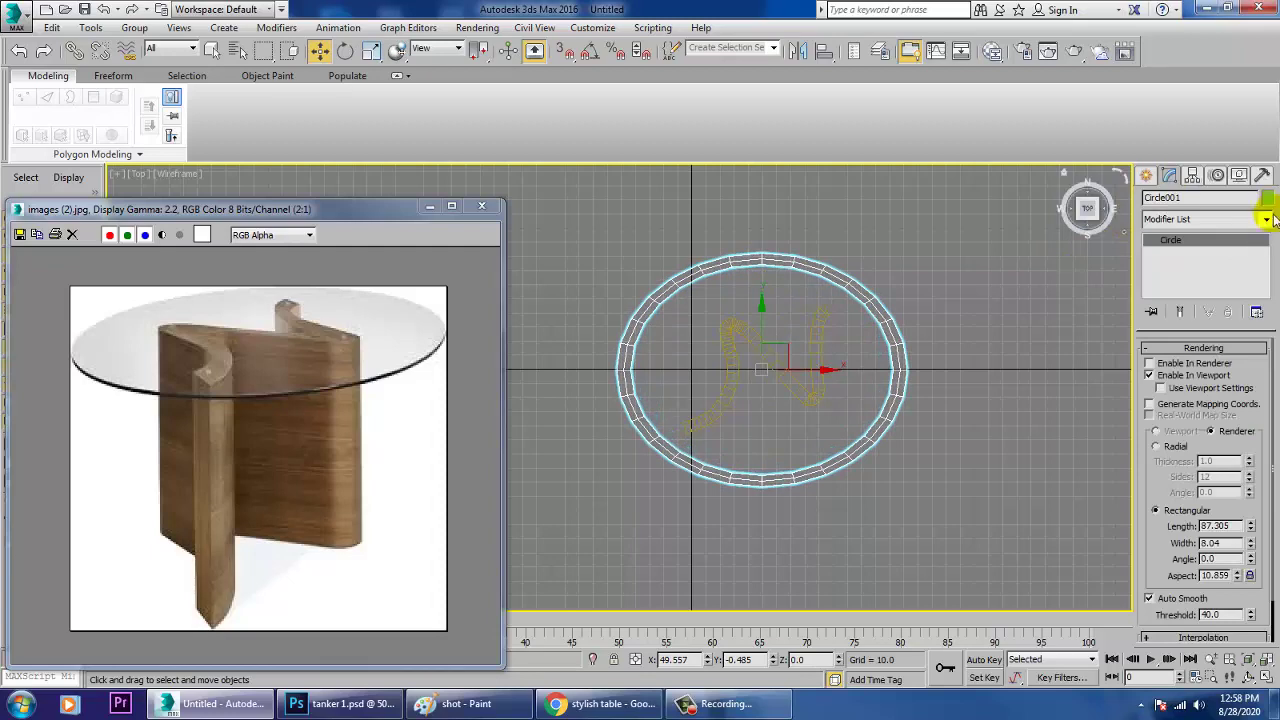
{"action": "left_click", "coordinate": [1266, 219]}
{"action": "scroll", "coordinate": [1210, 355], "scroll_direction": "down", "scroll_amount": 2}
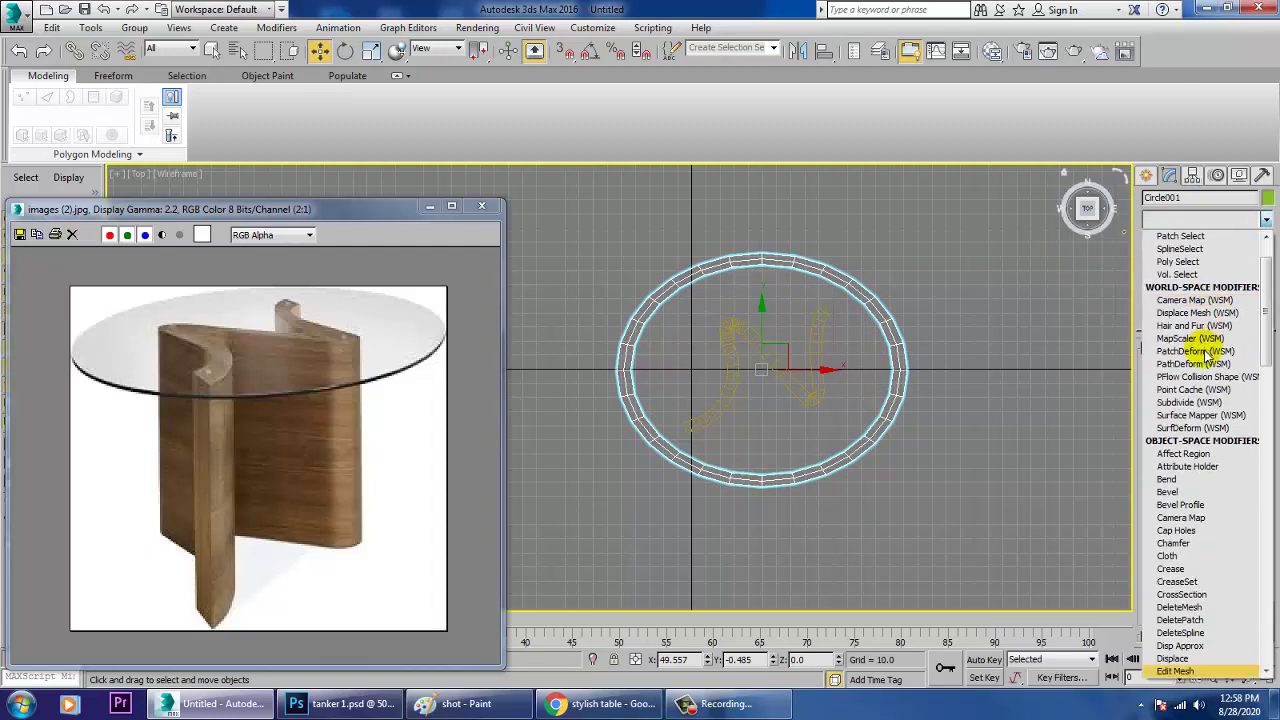
{"action": "type", "text": "ex"}
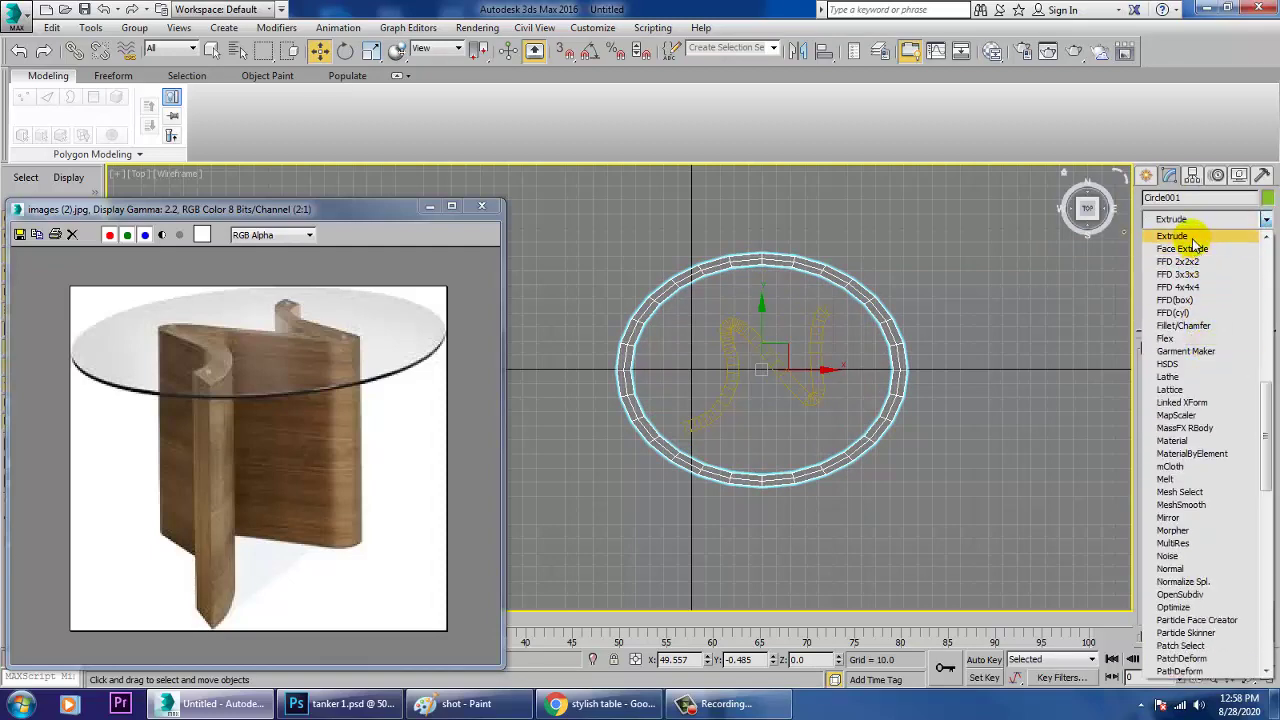
{"action": "left_click", "coordinate": [1176, 236]}
In the Perspective view, set the tabletop's extrusion amount to 2.0 and raise it onto the base at about Z 77.8.
{"action": "key", "text": "alt+w"}
{"action": "right_click", "coordinate": [1020, 481]}
{"action": "key", "text": "z"}
{"action": "key", "text": "alt+w"}
{"action": "key", "text": "alt+w"}
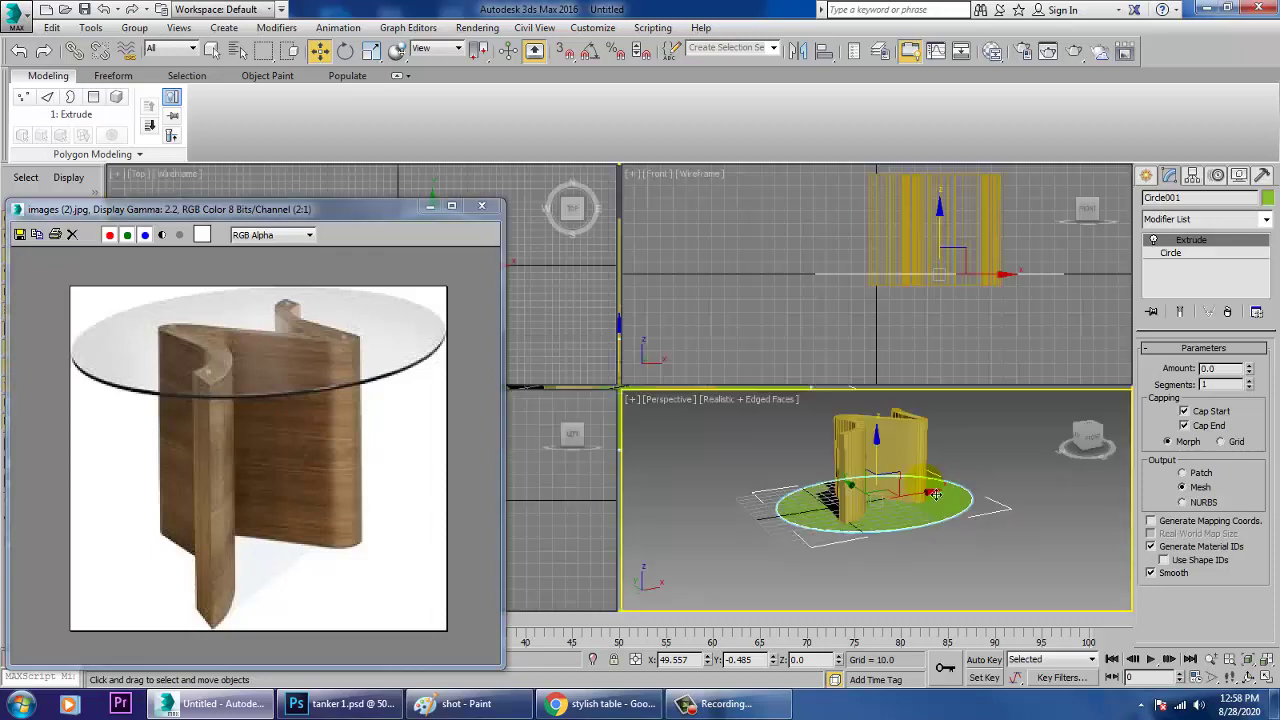
{"action": "middle_click_drag", "start_coordinate": [781, 422], "coordinate": [826, 449]}
{"action": "key", "text": "alt+w"}
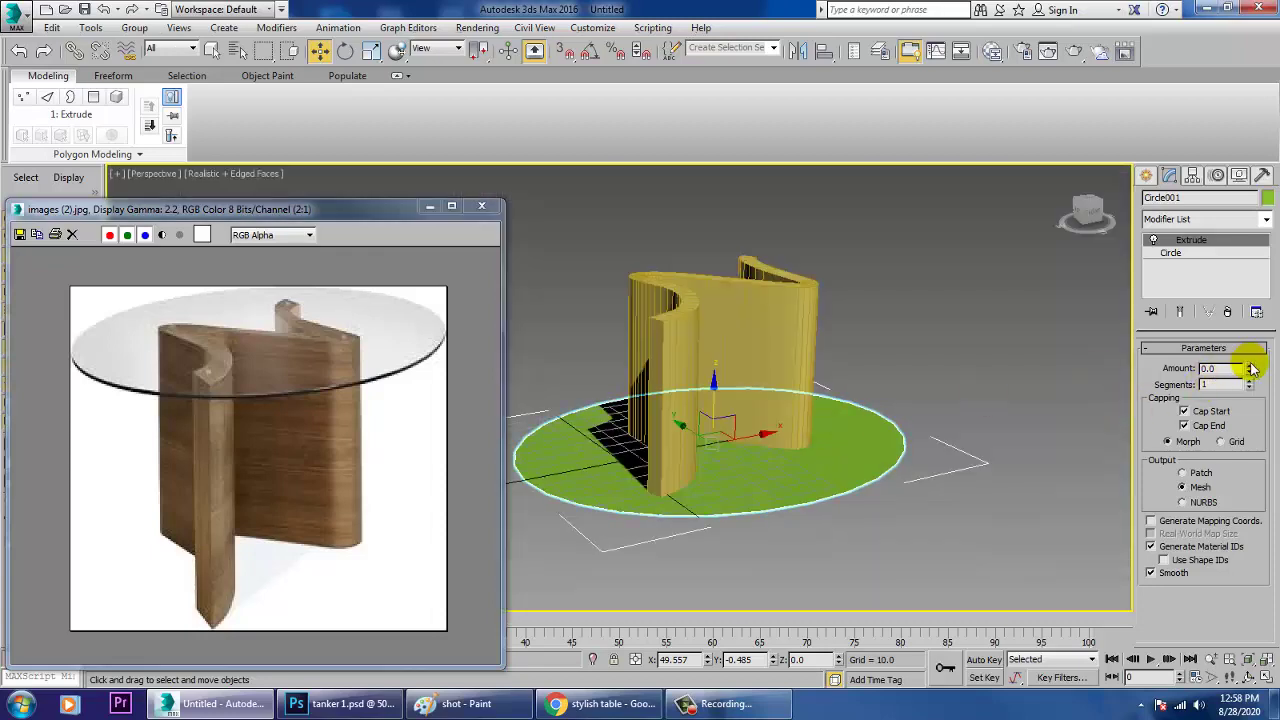
{"action": "left_click_drag", "start_coordinate": [1252, 370], "coordinate": [1253, 370]}
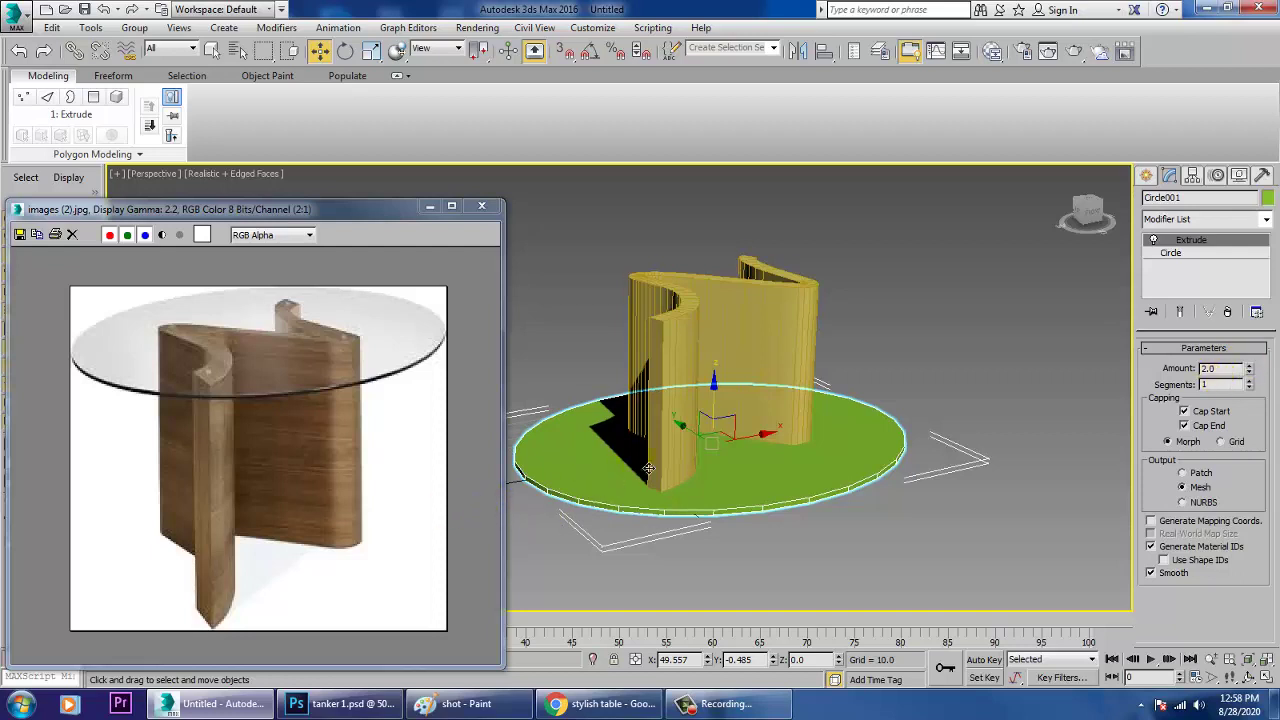
{"action": "left_click_drag", "start_coordinate": [722, 429], "coordinate": [721, 262]}
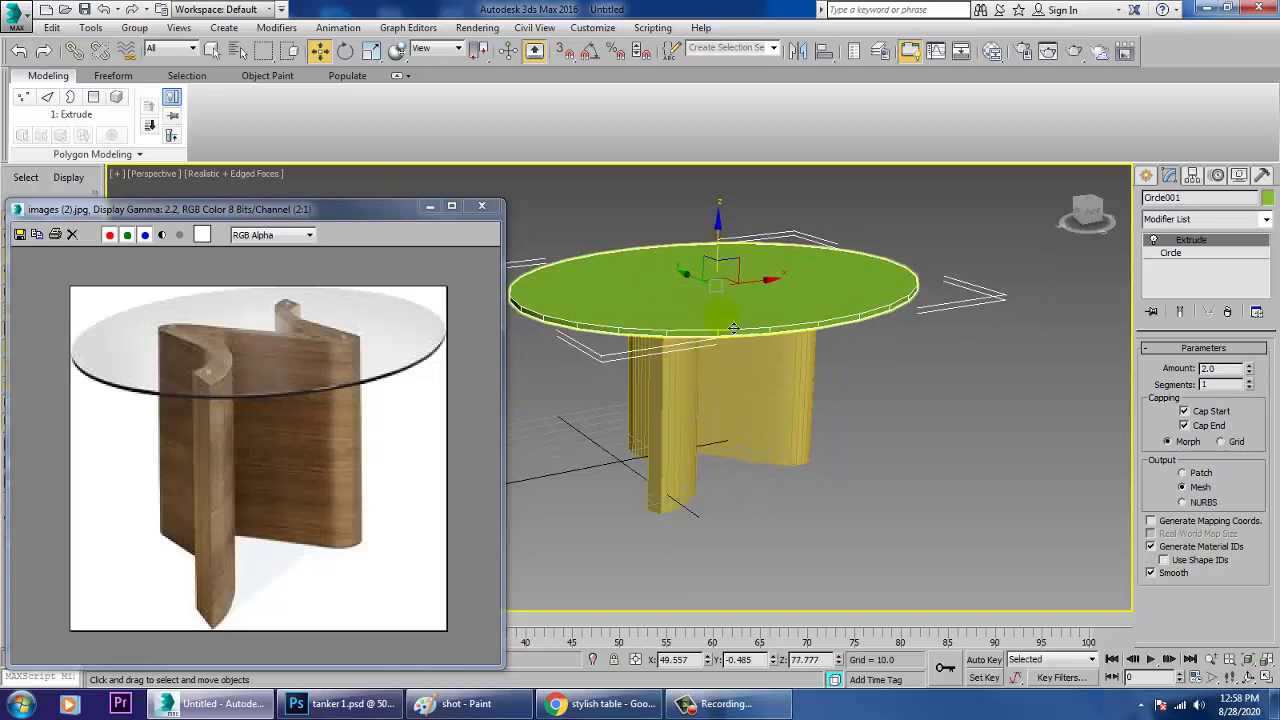
Open the Slate Material Editor with the tabletop selected and bring the whole editor window into view.
{"action": "mouse_move", "coordinate": [724, 294]}
{"action": "middle_mouse_down", "text": "alt"}
{"action": "mouse_move", "coordinate": [762, 461]}
{"action": "mouse_move", "coordinate": [775, 441]}
{"action": "middle_mouse_up", "text": "alt"}
{"action": "key", "text": "m"}
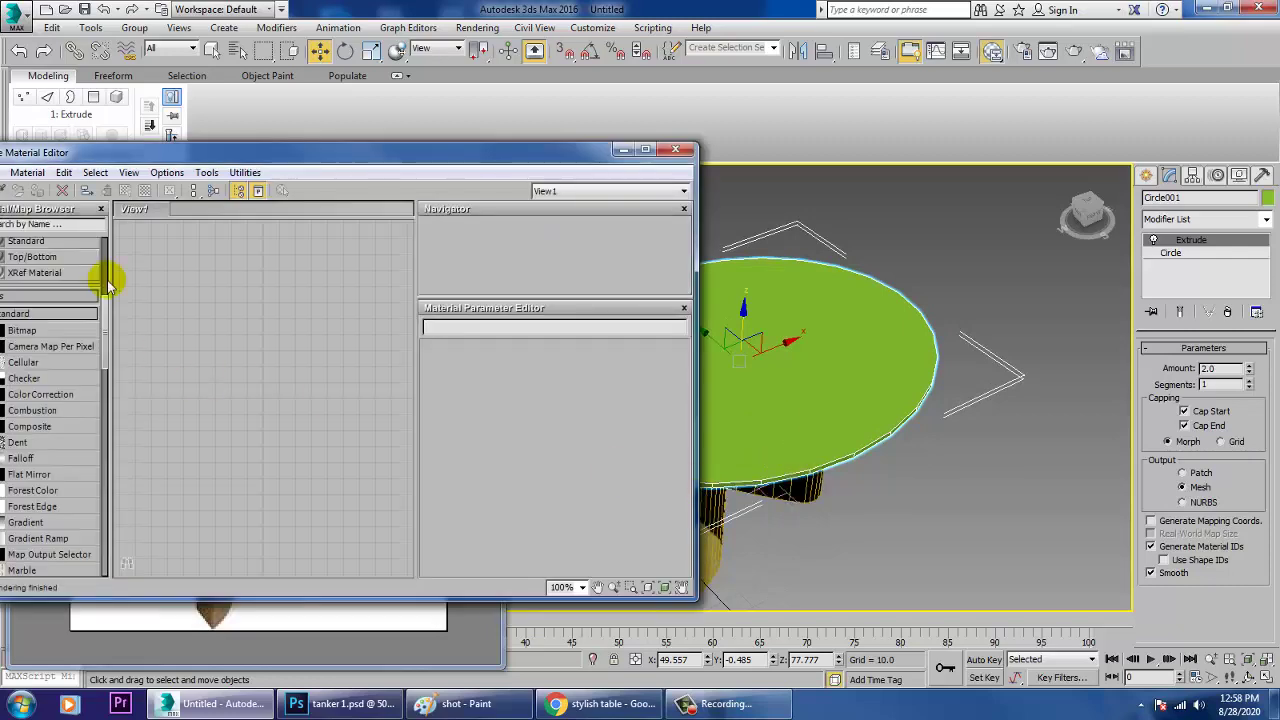
{"action": "left_click_drag", "start_coordinate": [145, 152], "coordinate": [265, 120]}
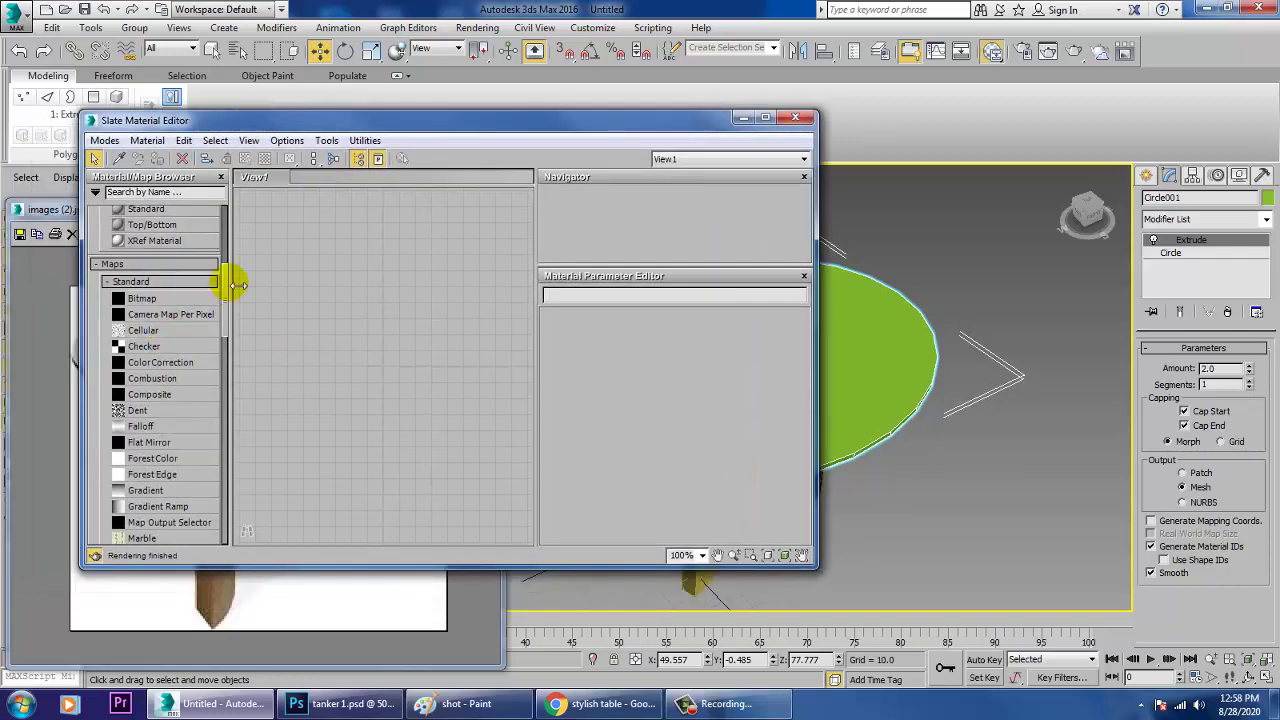
{"action": "left_click_drag", "start_coordinate": [228, 287], "coordinate": [245, 239]}
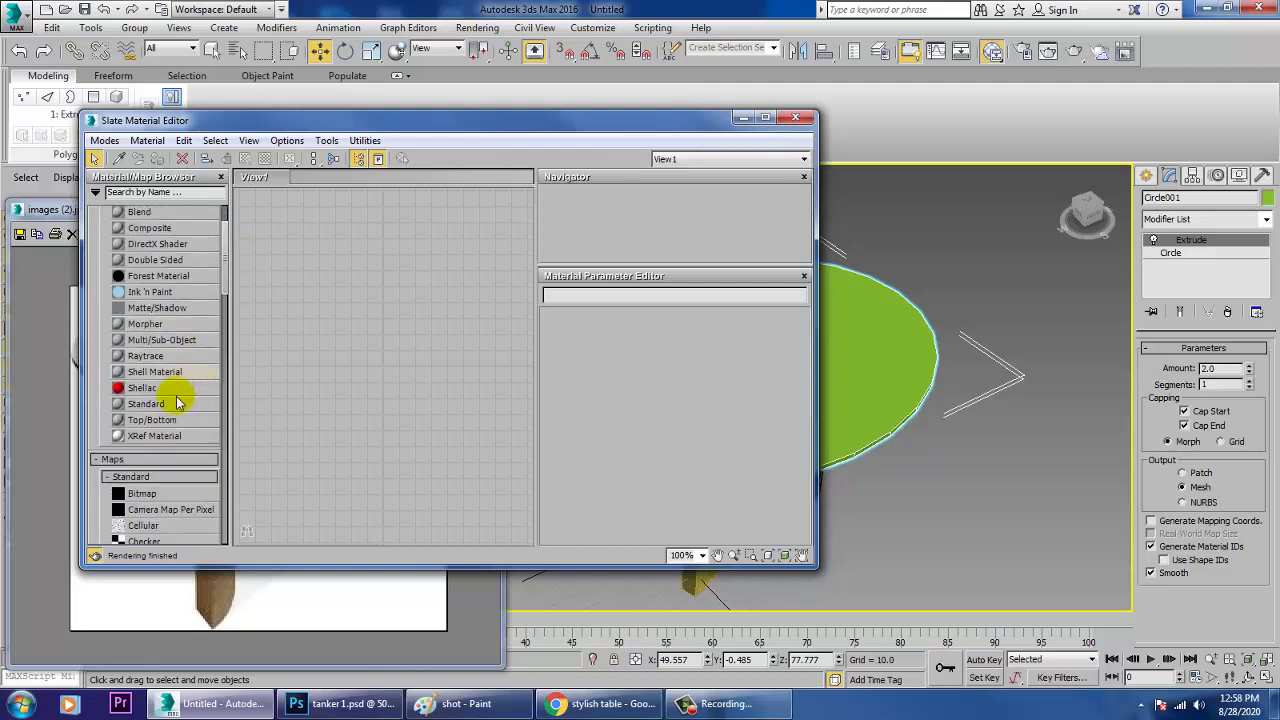
{"action": "left_click_drag", "start_coordinate": [360, 285], "coordinate": [358, 283]}
{"action": "double_click", "coordinate": [345, 275]}
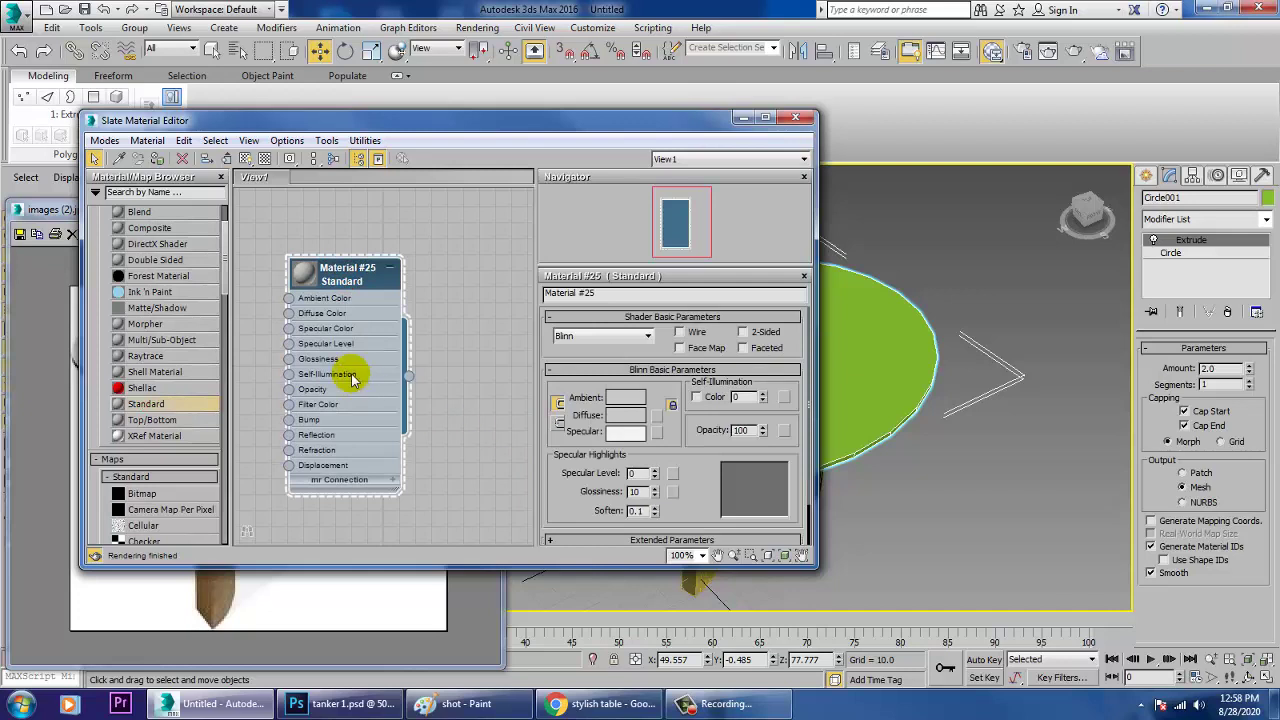
{"action": "key", "text": "Delete"}
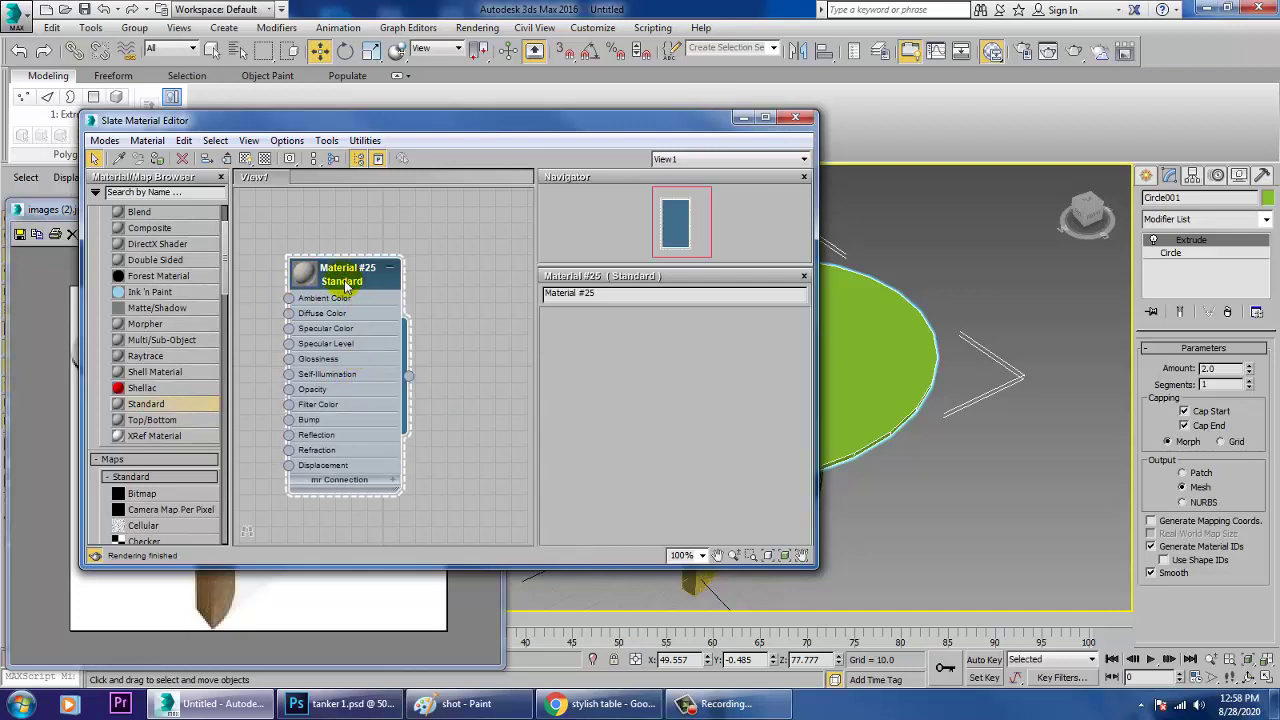
Create an Architectural material with the Glass - Clear template and assign it to the tabletop.
{"action": "scroll", "coordinate": [226, 291], "scroll_direction": "up", "scroll_amount": 5}
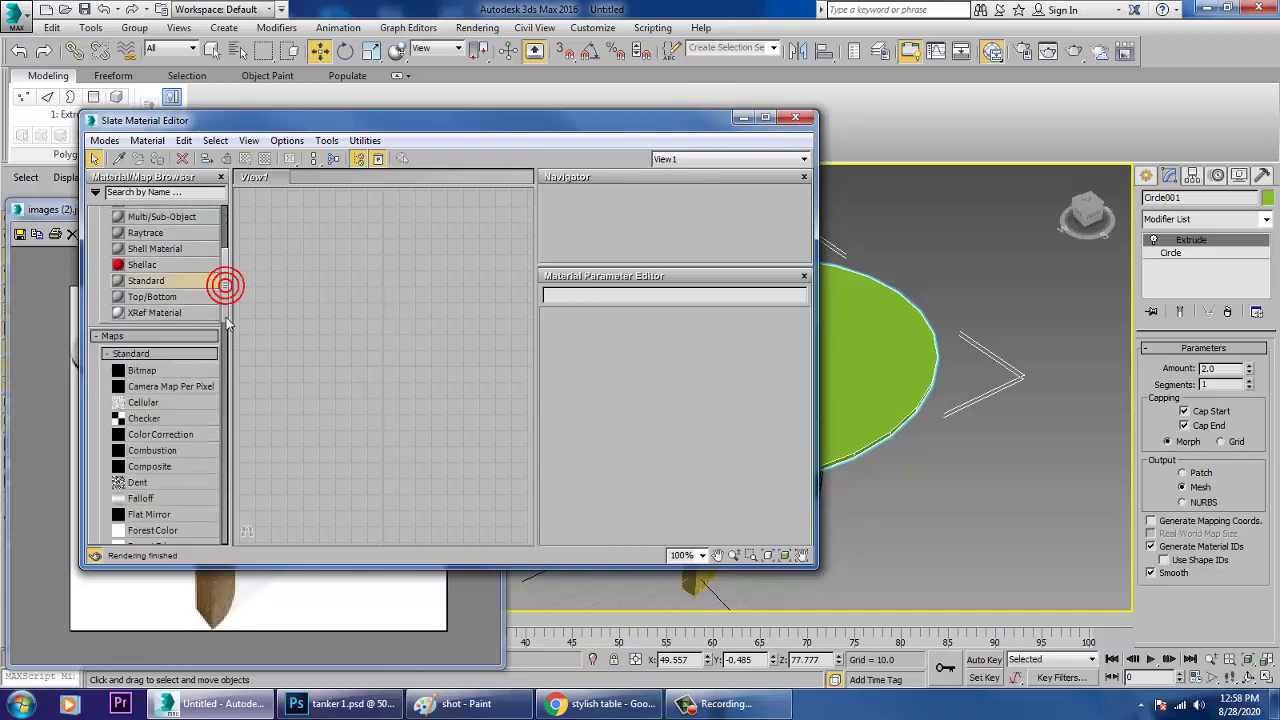
{"action": "left_click_drag", "start_coordinate": [289, 261], "coordinate": [310, 260]}
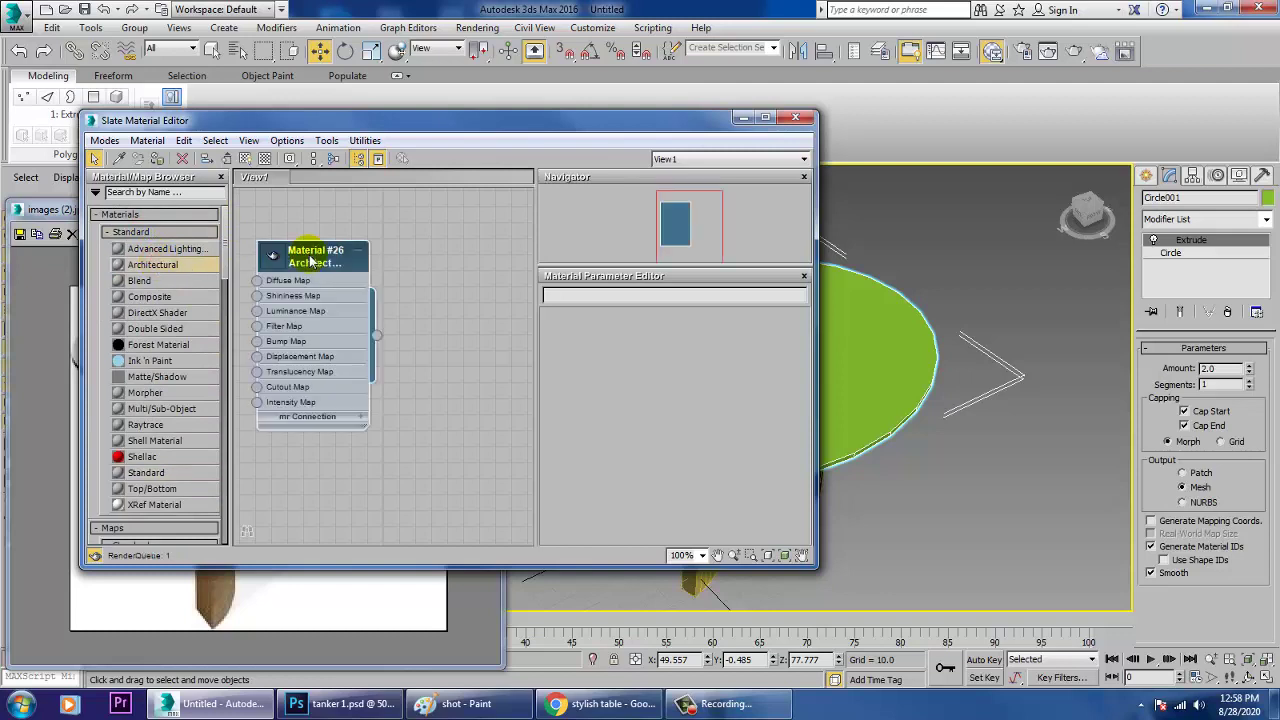
{"action": "left_click", "coordinate": [730, 336]}
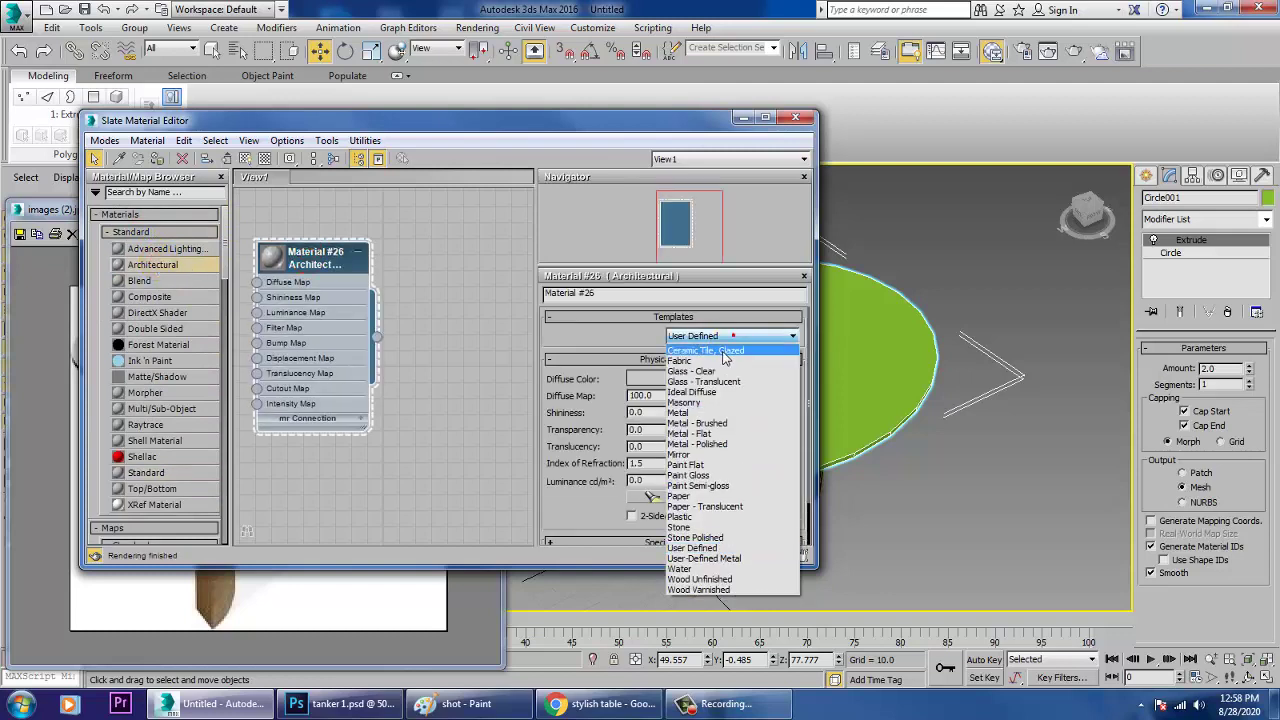
{"action": "left_click", "coordinate": [713, 372]}
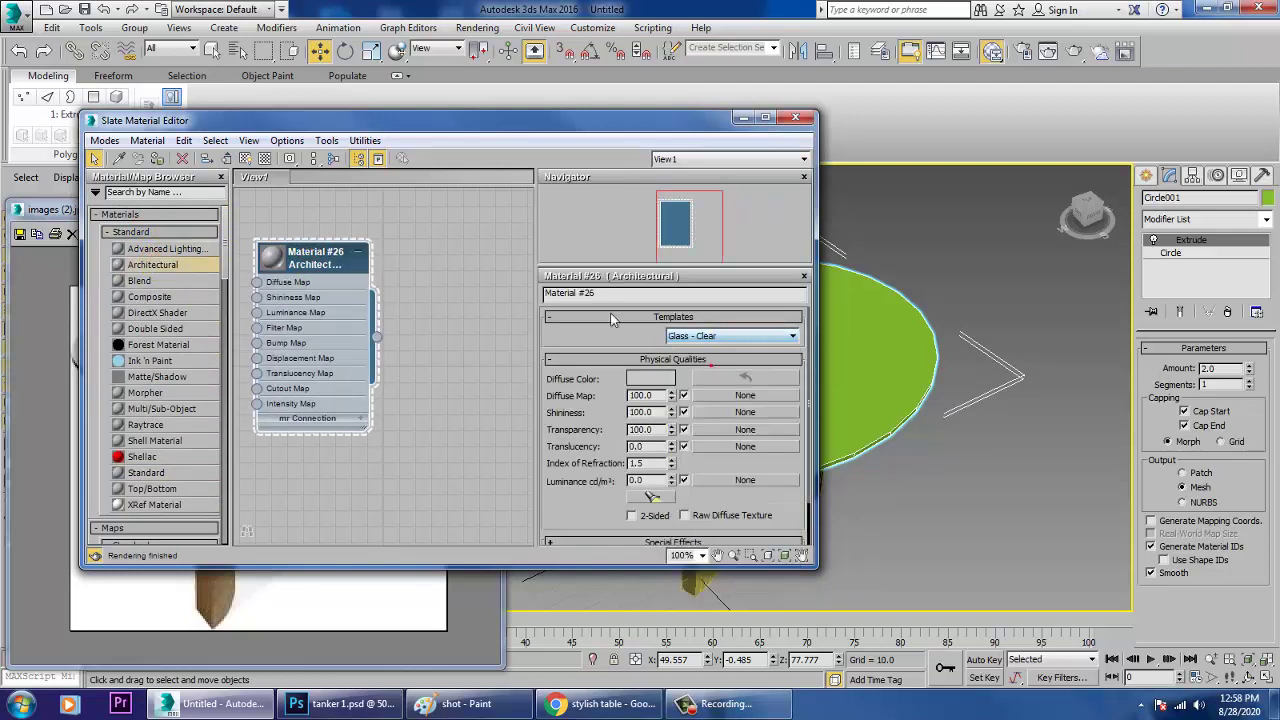
{"action": "left_click", "coordinate": [156, 160]}
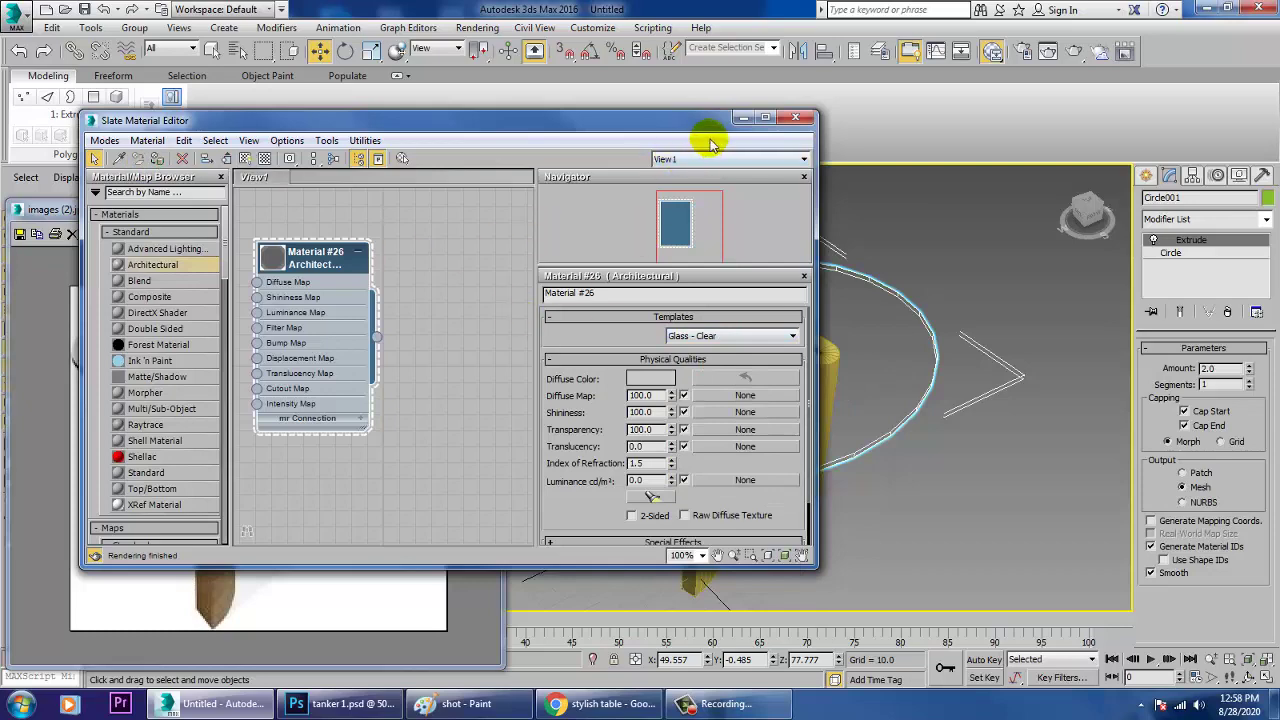
{"action": "left_click", "coordinate": [740, 119]}
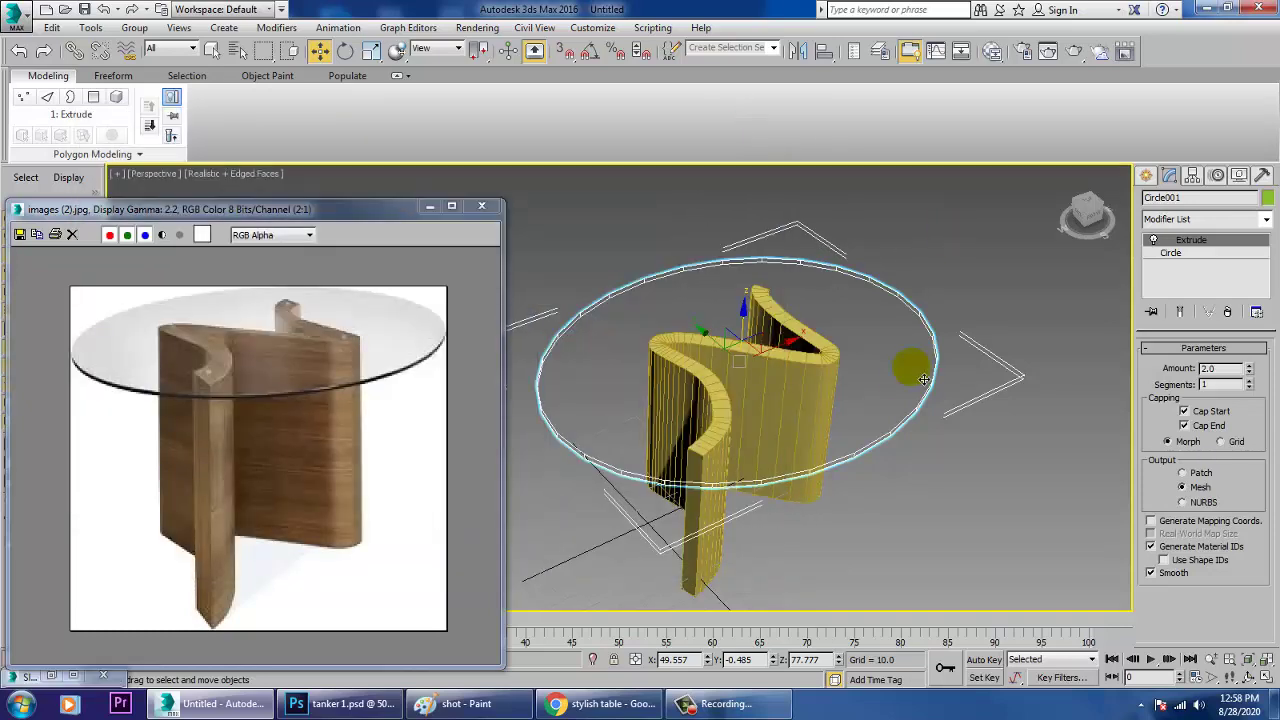
Set the glass material's transparency to 81.0, close the material editor and deselect the tabletop.
{"action": "key", "text": "m"}
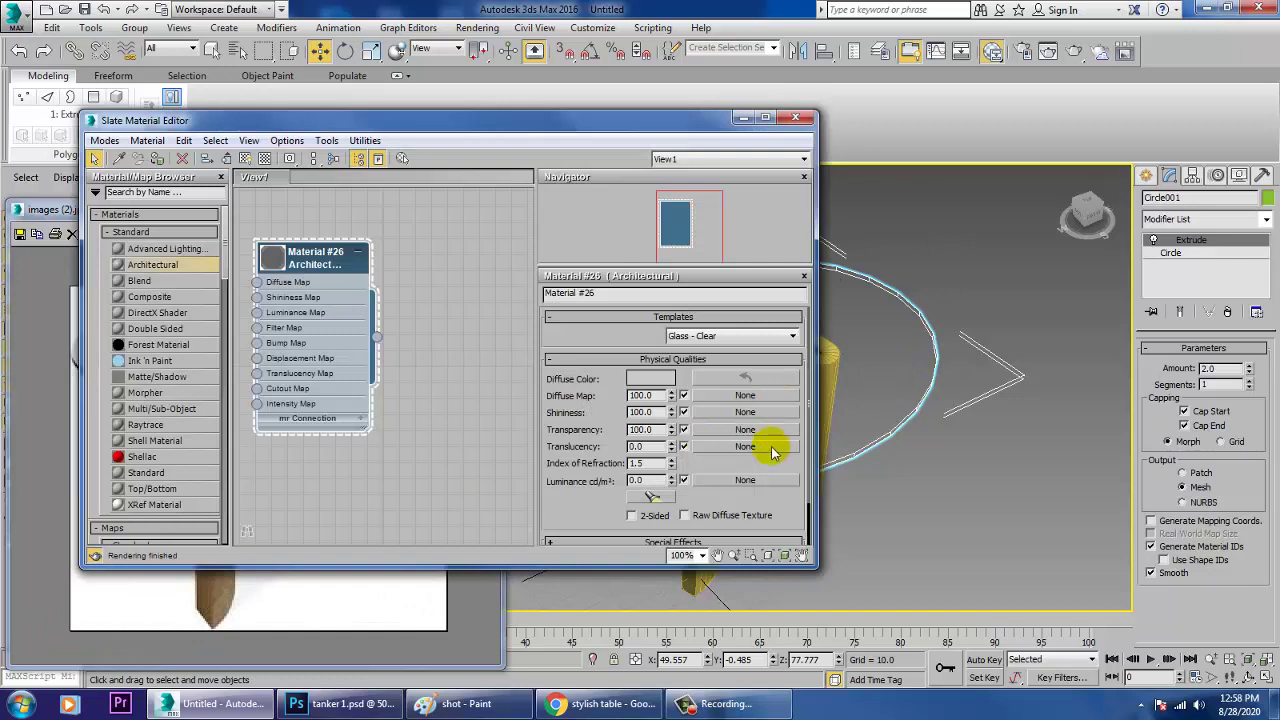
{"action": "left_click_drag", "start_coordinate": [670, 436], "coordinate": [683, 458]}
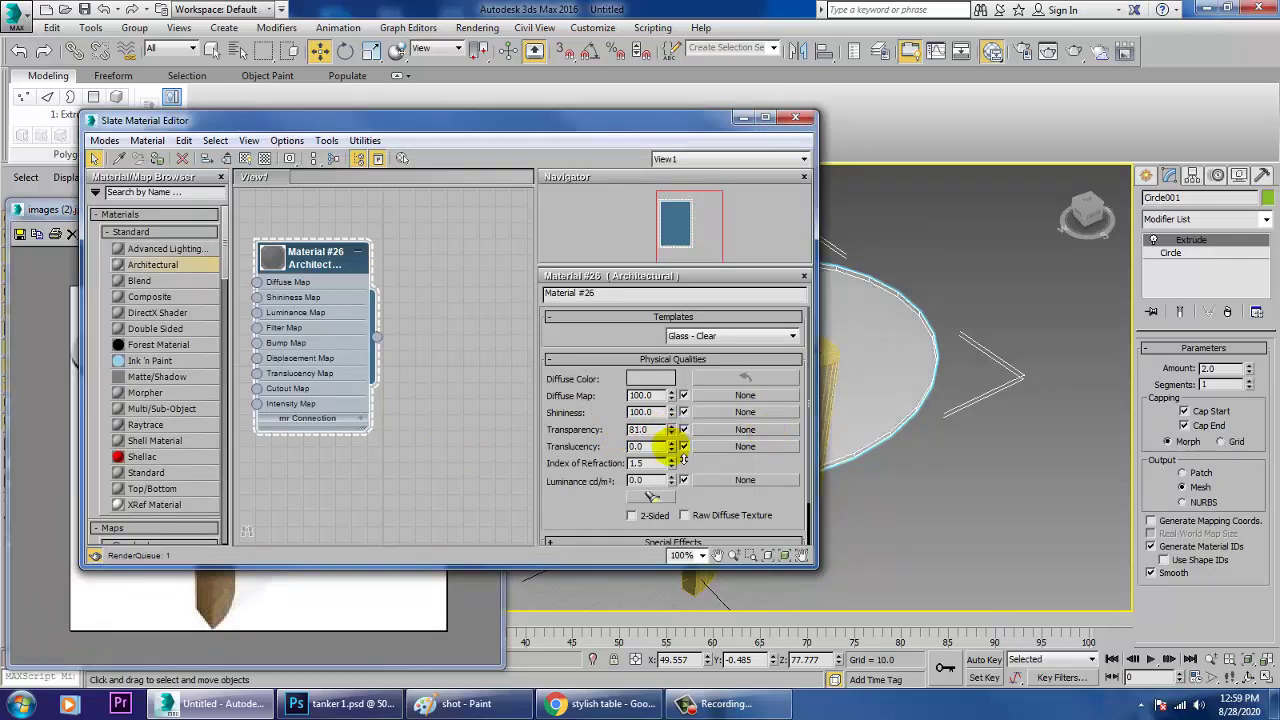
{"action": "left_click", "coordinate": [800, 119]}
{"action": "left_click", "coordinate": [954, 292]}
{"action": "middle_click_drag", "start_coordinate": [943, 377], "coordinate": [923, 362], "text": "alt"}
Select the curved base and add a Standard material beside the glass material in the Slate Material Editor.
{"action": "left_click", "coordinate": [700, 507]}
{"action": "middle_click_drag", "start_coordinate": [712, 505], "coordinate": [753, 514], "text": "alt"}
{"action": "key", "text": "m"}
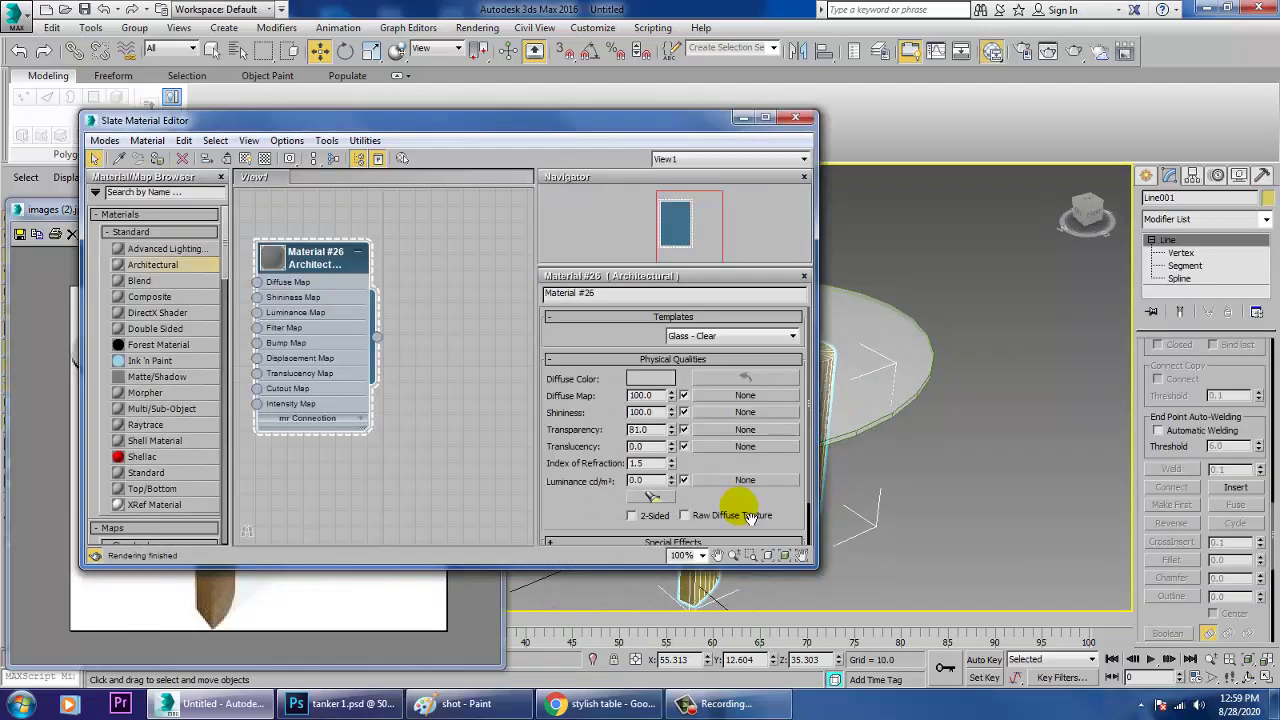
{"action": "mouse_move", "coordinate": [226, 268]}
{"action": "left_mouse_down"}
{"action": "mouse_move", "coordinate": [232, 391]}
{"action": "mouse_move", "coordinate": [229, 281]}
{"action": "left_mouse_up"}
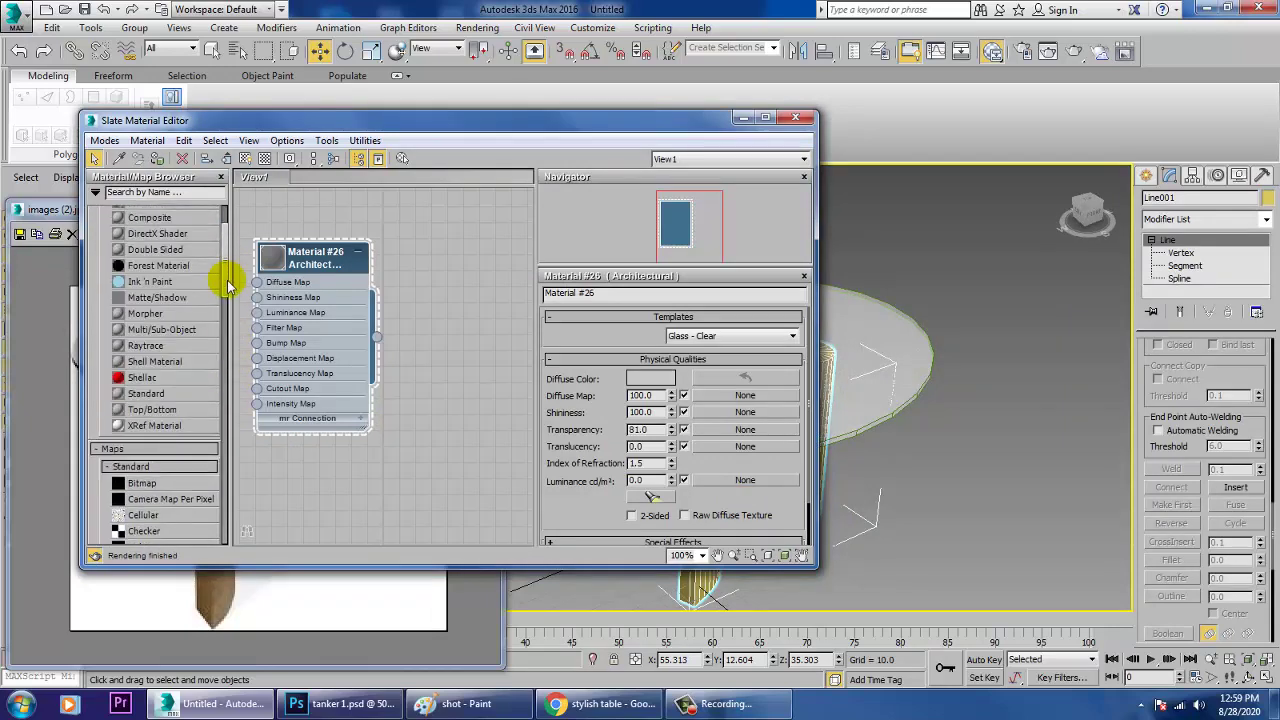
{"action": "left_click_drag", "start_coordinate": [432, 290], "coordinate": [432, 292]}
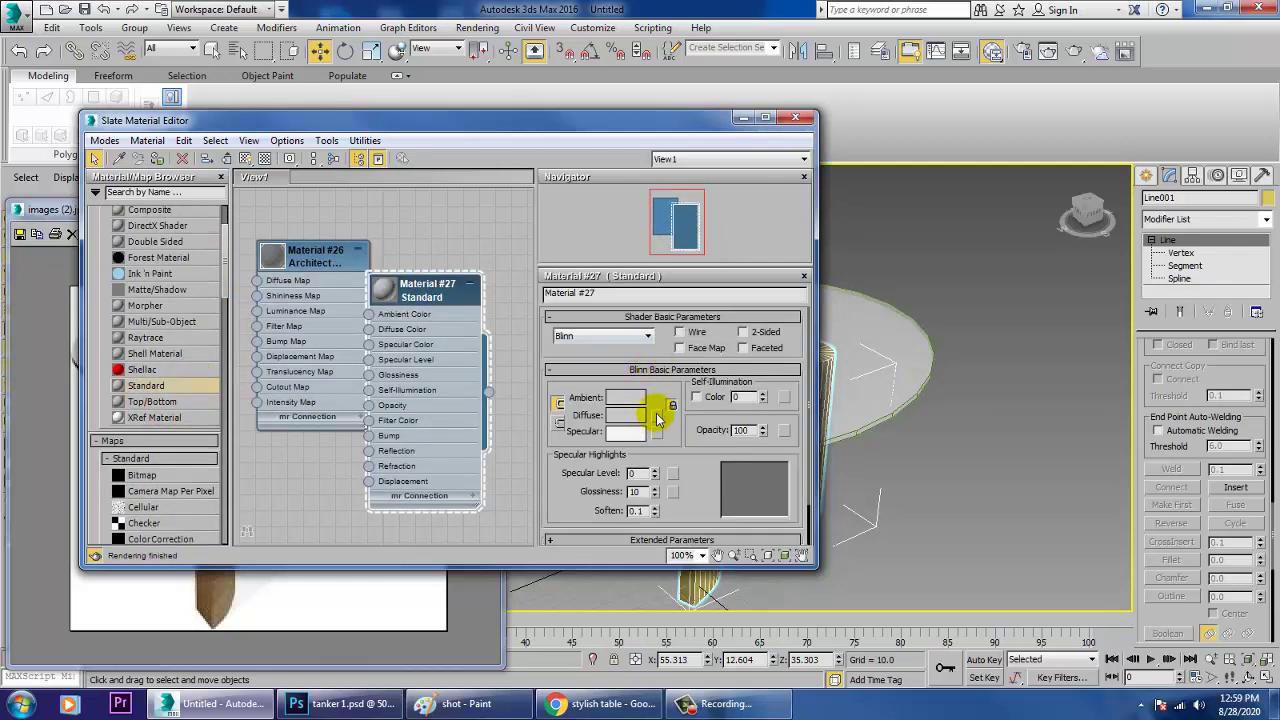
Choose a Bitmap for the Standard material's Diffuse map and browse to the unit folder on the Desktop.
{"action": "left_click", "coordinate": [657, 418]}
{"action": "double_click", "coordinate": [493, 172]}
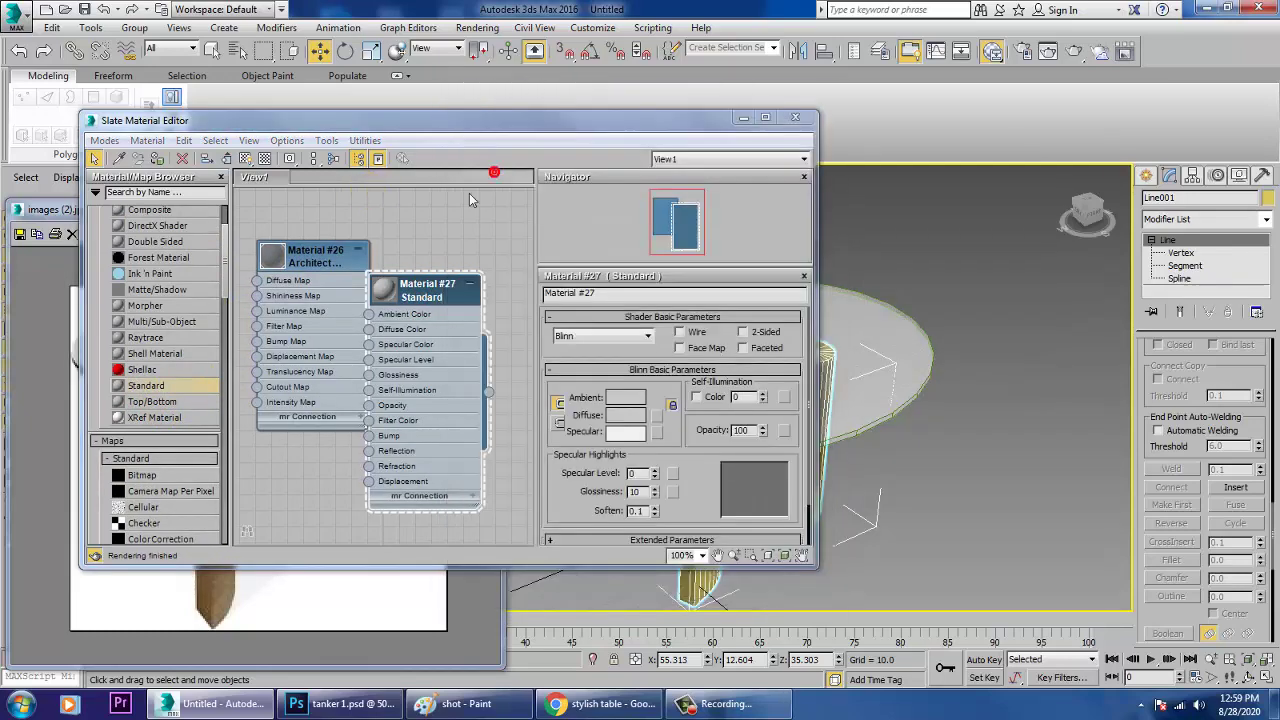
{"action": "left_click", "coordinate": [50, 152]}
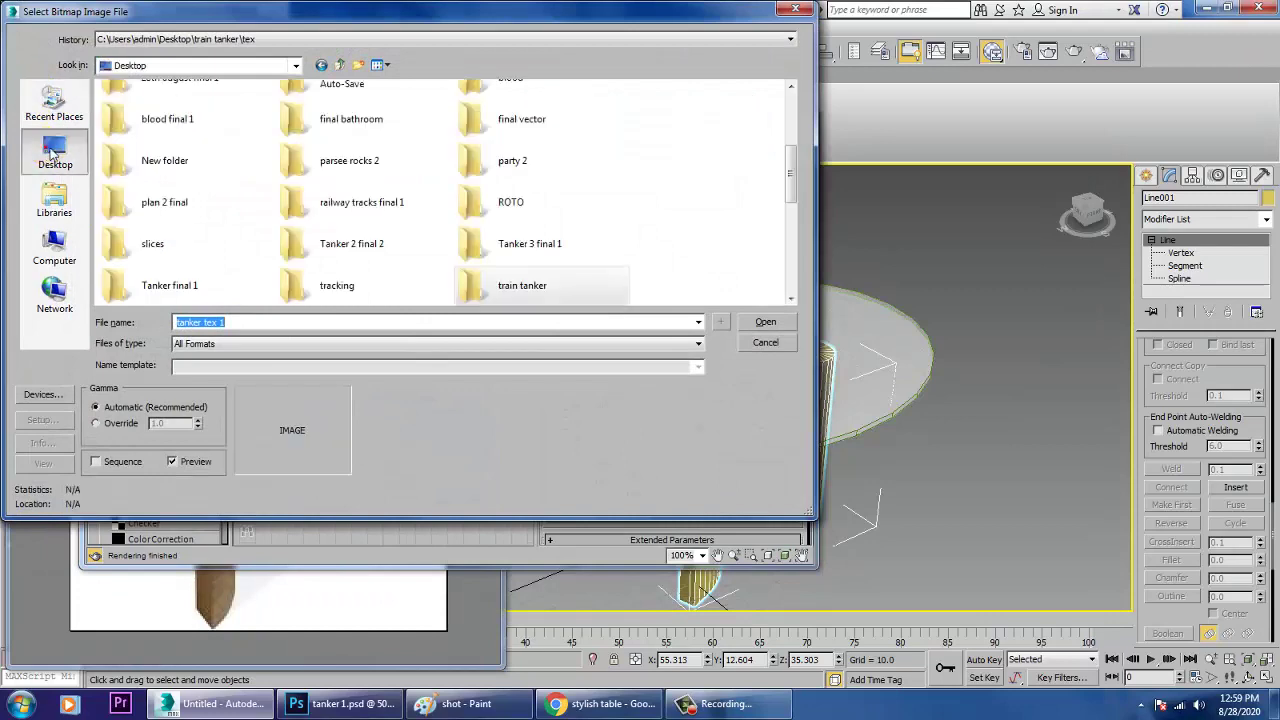
{"action": "scroll", "coordinate": [290, 195], "scroll_direction": "down", "scroll_amount": 5}
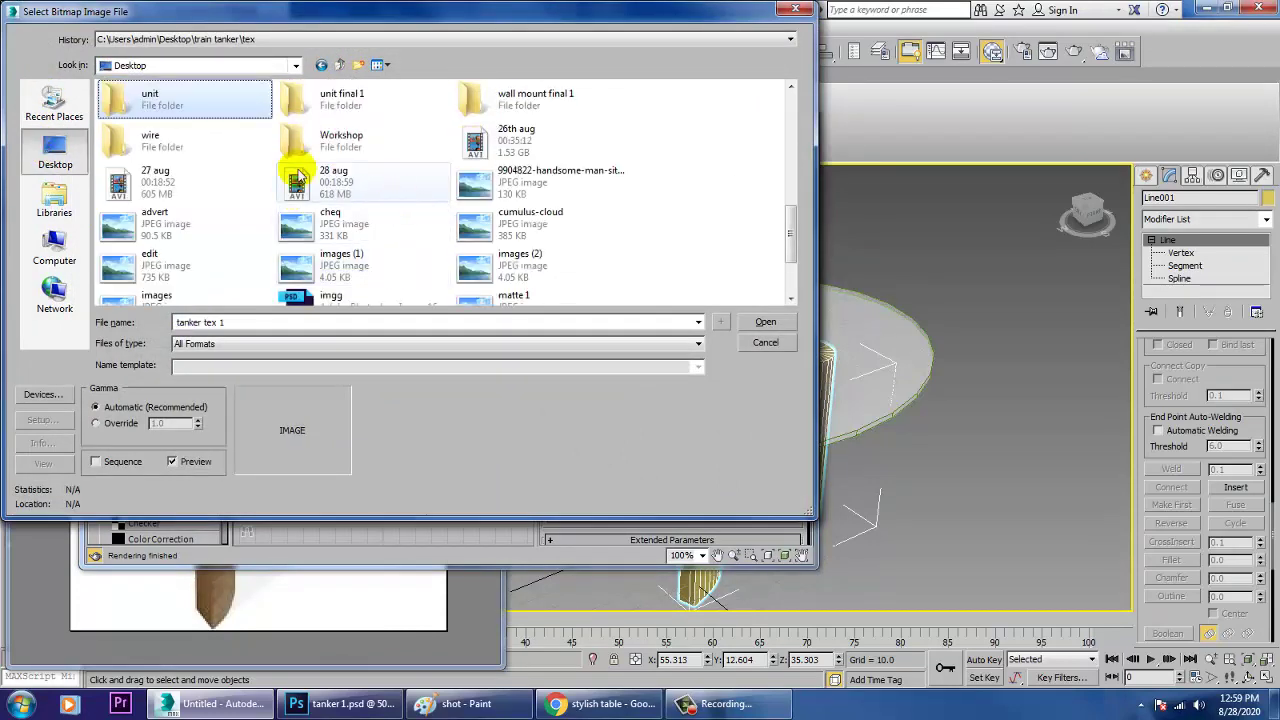
{"action": "double_click", "coordinate": [178, 106]}
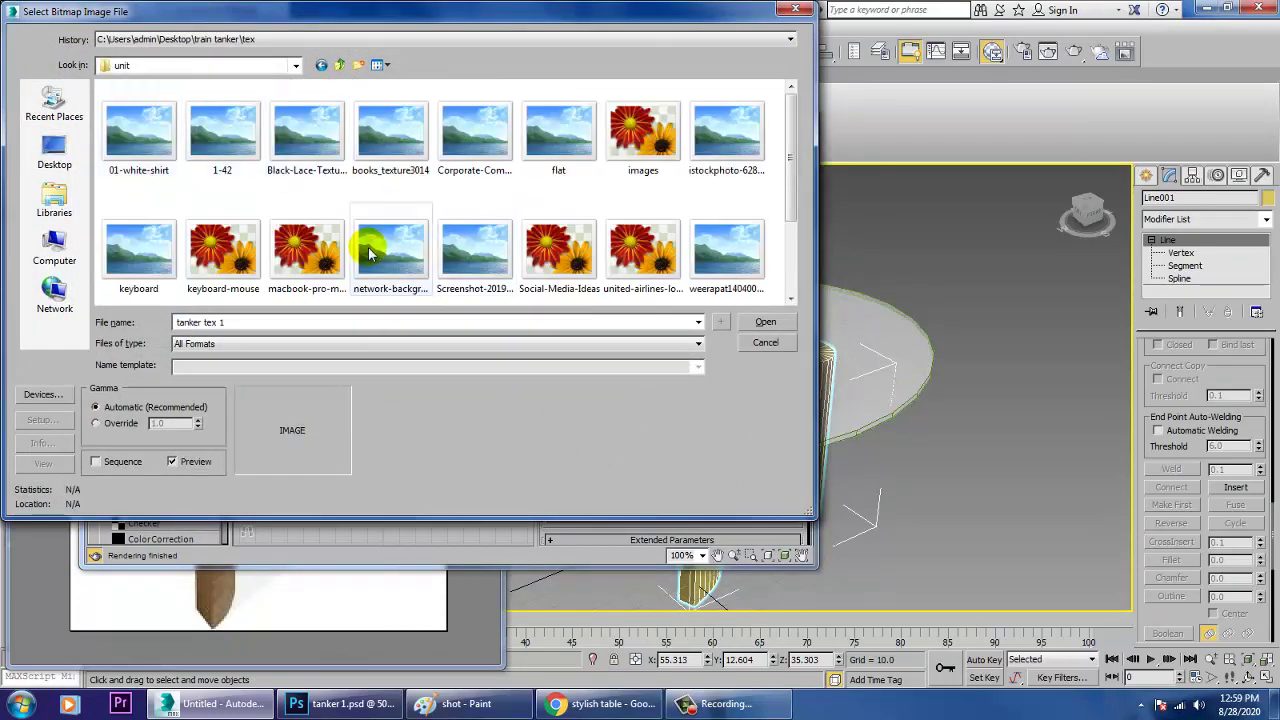
Preview the images in the unit folder to look for a suitable wood texture for the base.
{"action": "left_click", "coordinate": [330, 262]}
{"action": "left_click", "coordinate": [469, 256]}
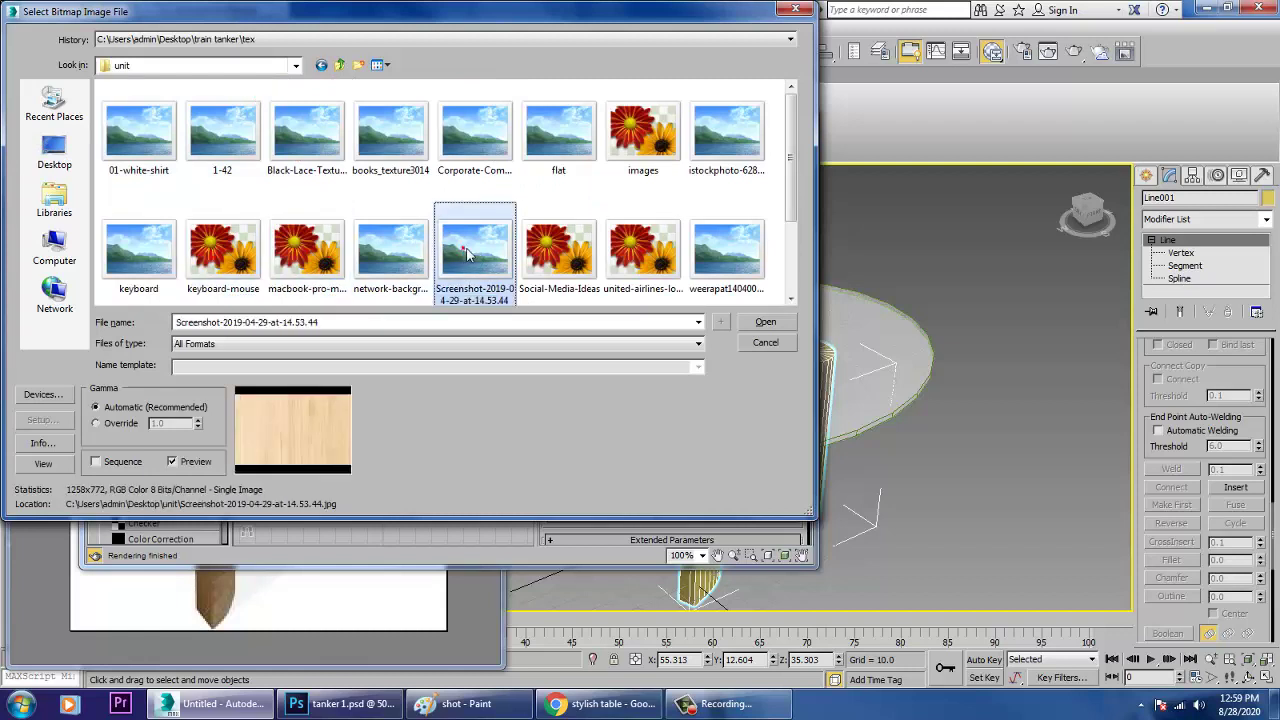
{"action": "left_click", "coordinate": [567, 266]}
{"action": "left_click", "coordinate": [483, 266]}
{"action": "left_click", "coordinate": [727, 135]}
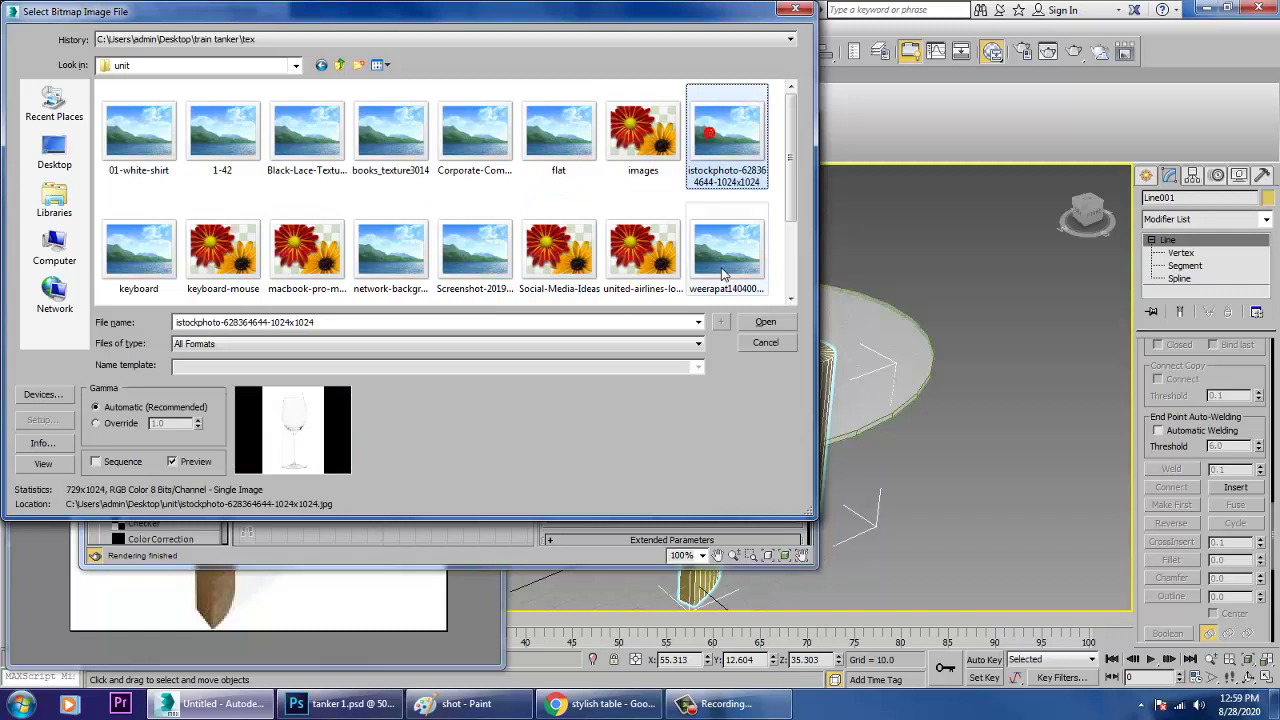
{"action": "left_click", "coordinate": [727, 250]}
{"action": "scroll", "coordinate": [574, 280], "scroll_direction": "down", "scroll_amount": 2}
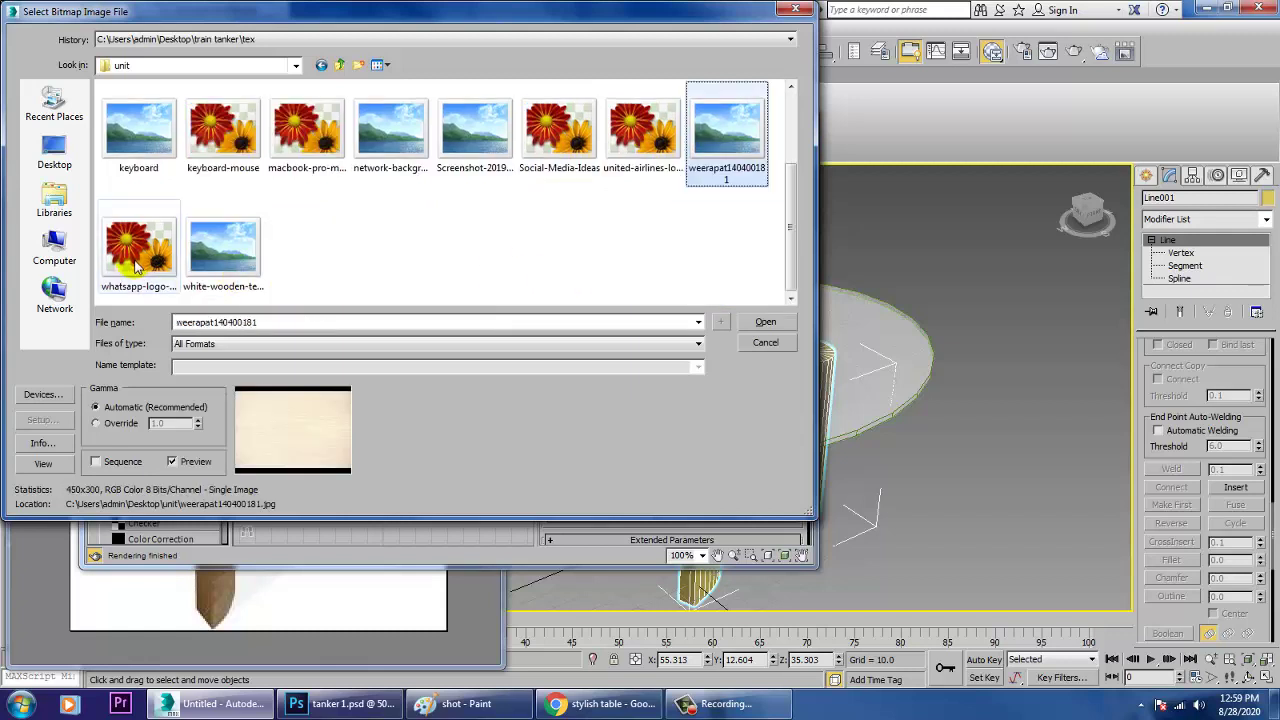
{"action": "left_click", "coordinate": [134, 265]}
{"action": "left_click", "coordinate": [212, 257]}
{"action": "scroll", "coordinate": [212, 257], "scroll_direction": "up", "scroll_amount": 2}
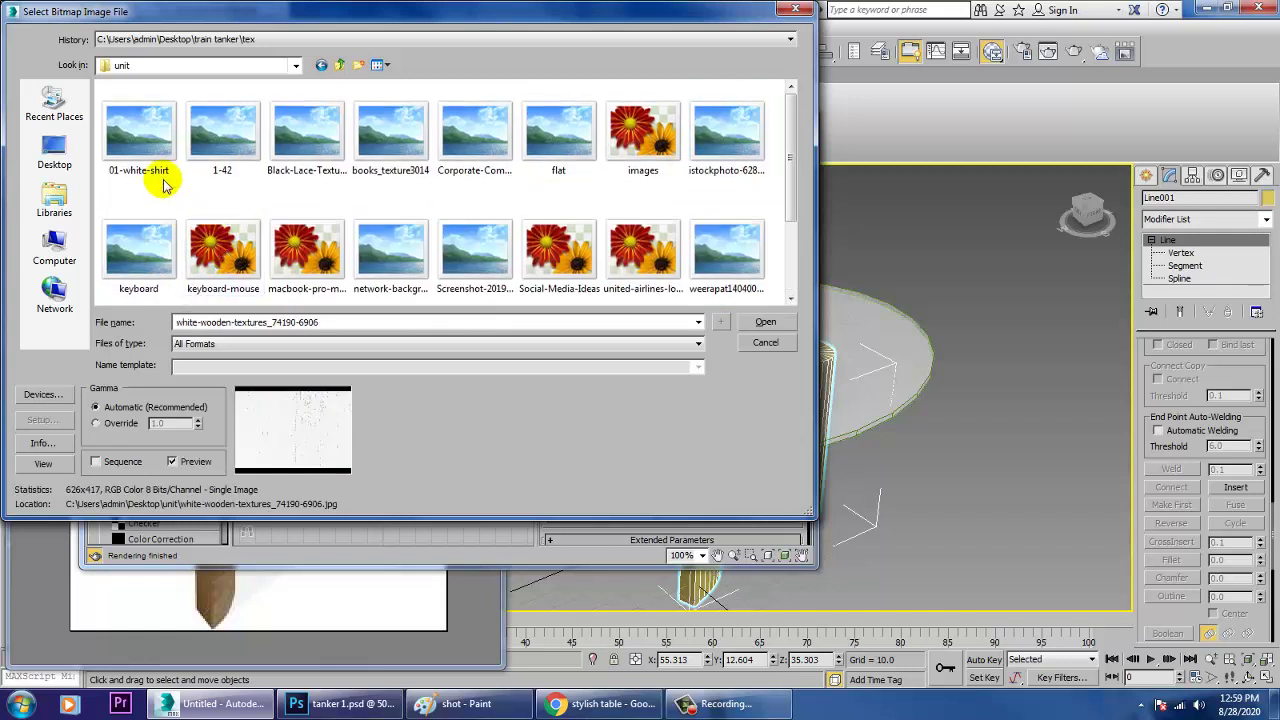
{"action": "left_click", "coordinate": [155, 165]}
{"action": "left_click", "coordinate": [220, 145]}
{"action": "left_click", "coordinate": [305, 135]}
{"action": "left_click", "coordinate": [388, 135]}
{"action": "left_click", "coordinate": [464, 145]}
{"action": "left_click", "coordinate": [560, 140]}
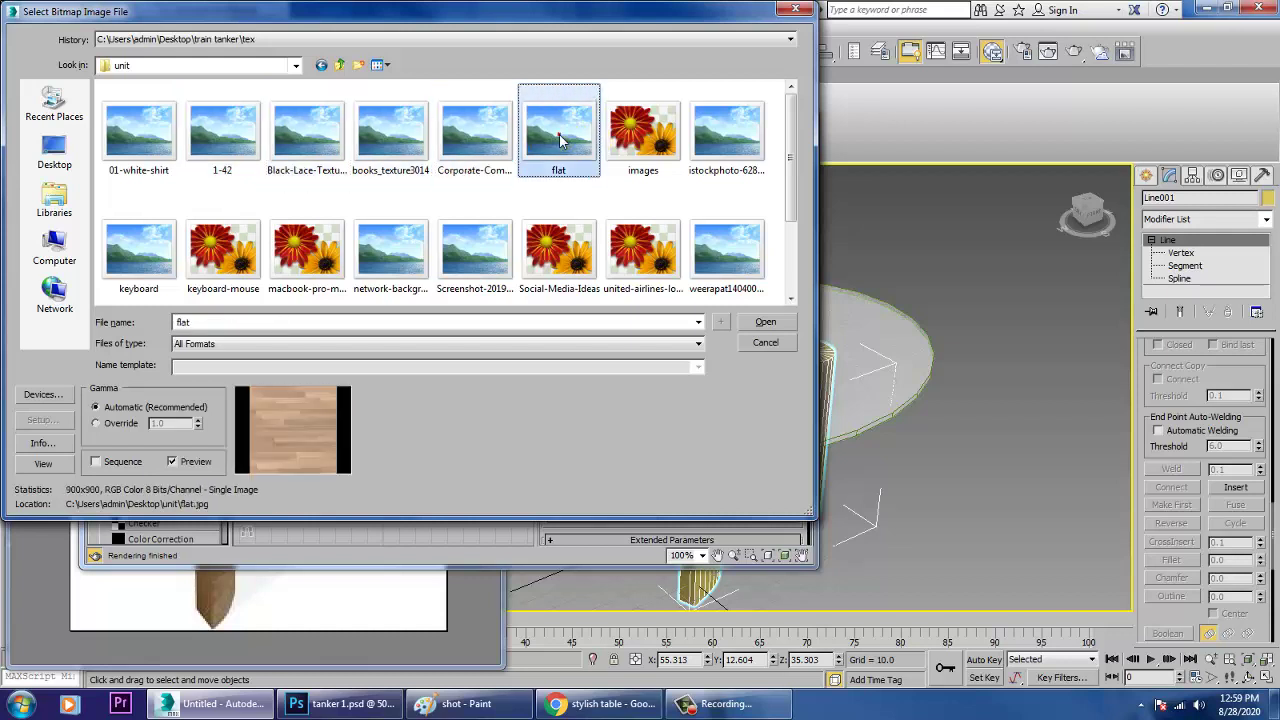
{"action": "left_click", "coordinate": [643, 140]}
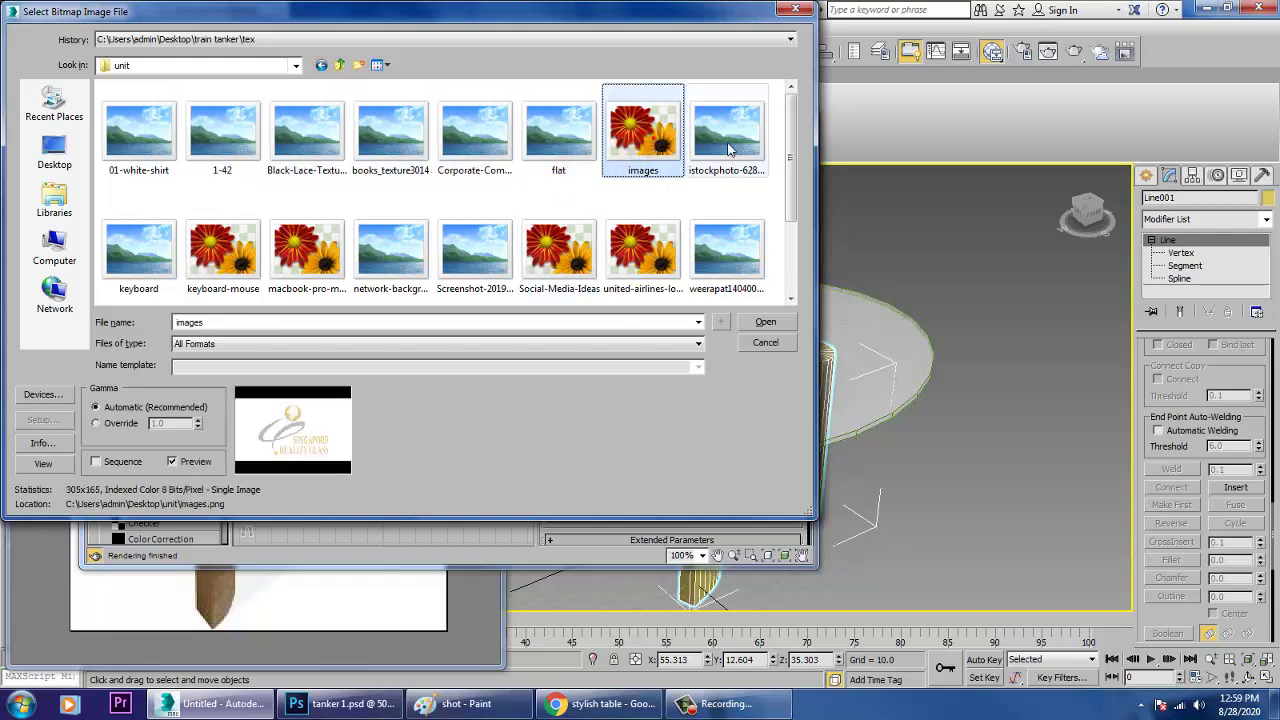
{"action": "left_click", "coordinate": [740, 148]}
{"action": "left_click", "coordinate": [158, 260]}
{"action": "left_click", "coordinate": [225, 250]}
{"action": "left_click", "coordinate": [308, 250]}
{"action": "left_click", "coordinate": [410, 245]}
Load the light wood image Screenshot-2019-04-29-at-14.53.44 as the Standard material's Diffuse map.
{"action": "left_click", "coordinate": [465, 250]}
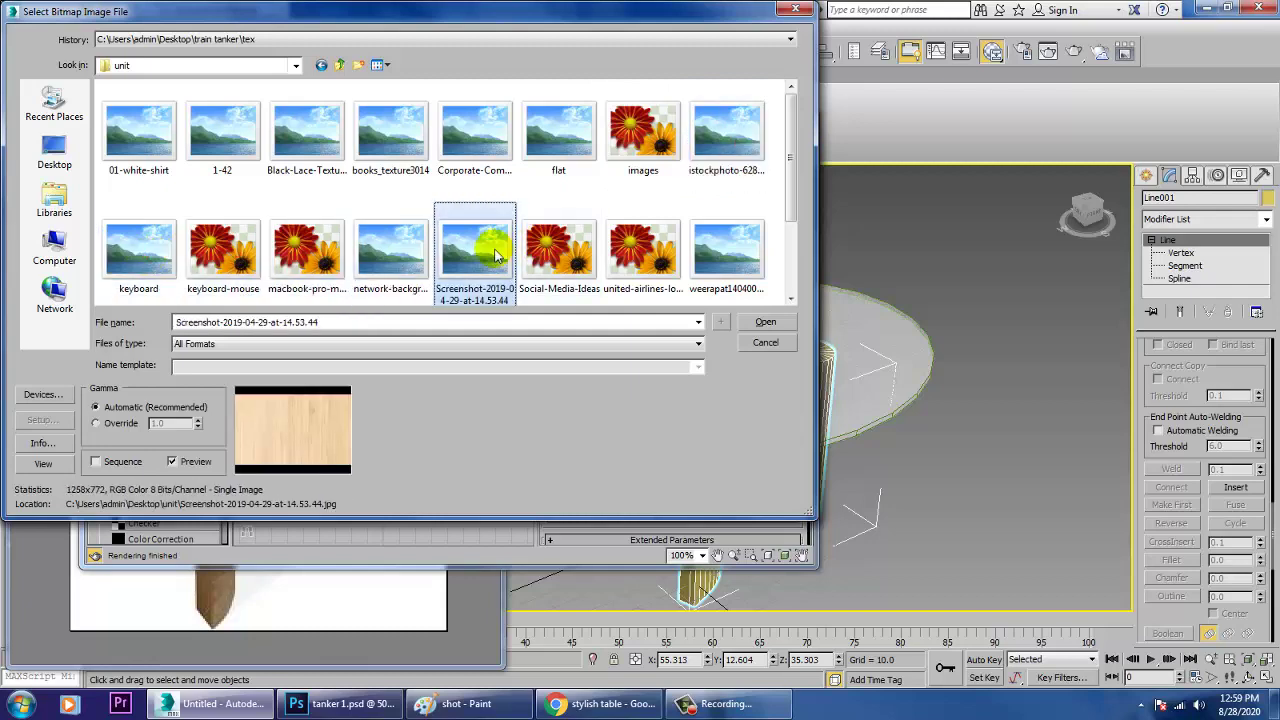
{"action": "double_click", "coordinate": [463, 257]}
{"action": "left_click", "coordinate": [263, 258]}
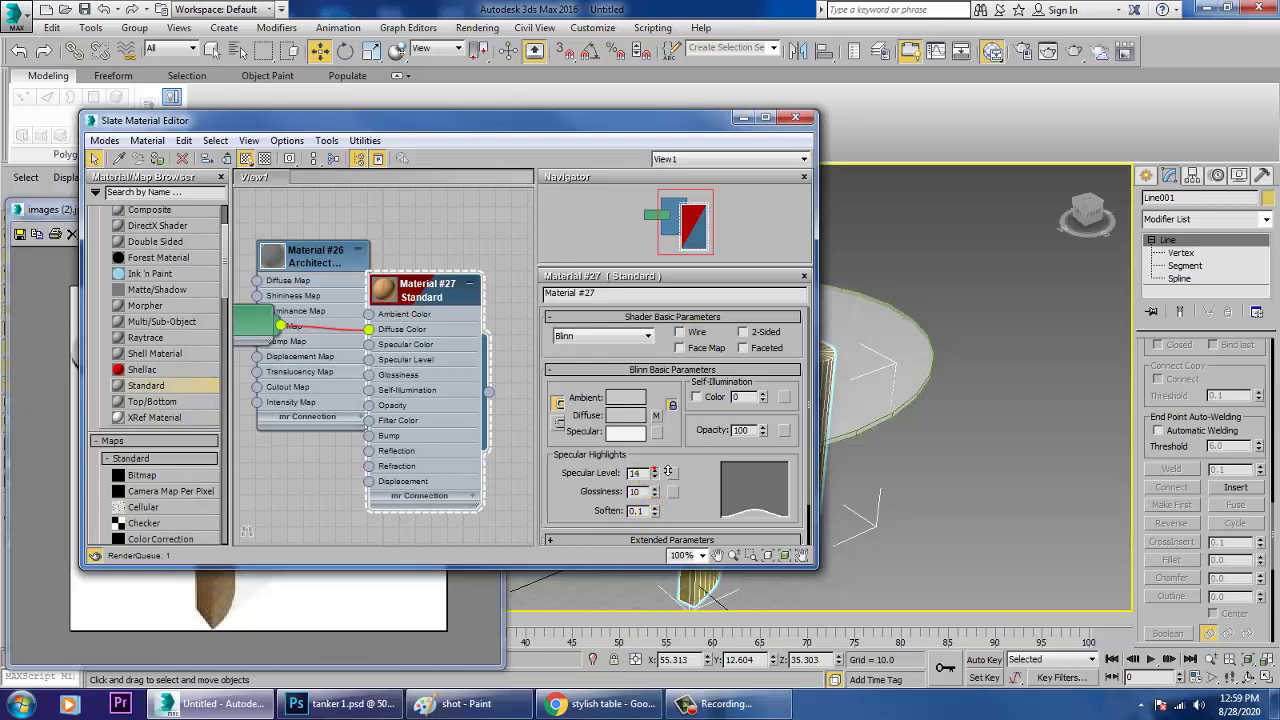
Raise the Standard wood material's Specular Level to 36 and minimize the Slate Material Editor.
{"action": "left_click_drag", "start_coordinate": [666, 463], "coordinate": [666, 450]}
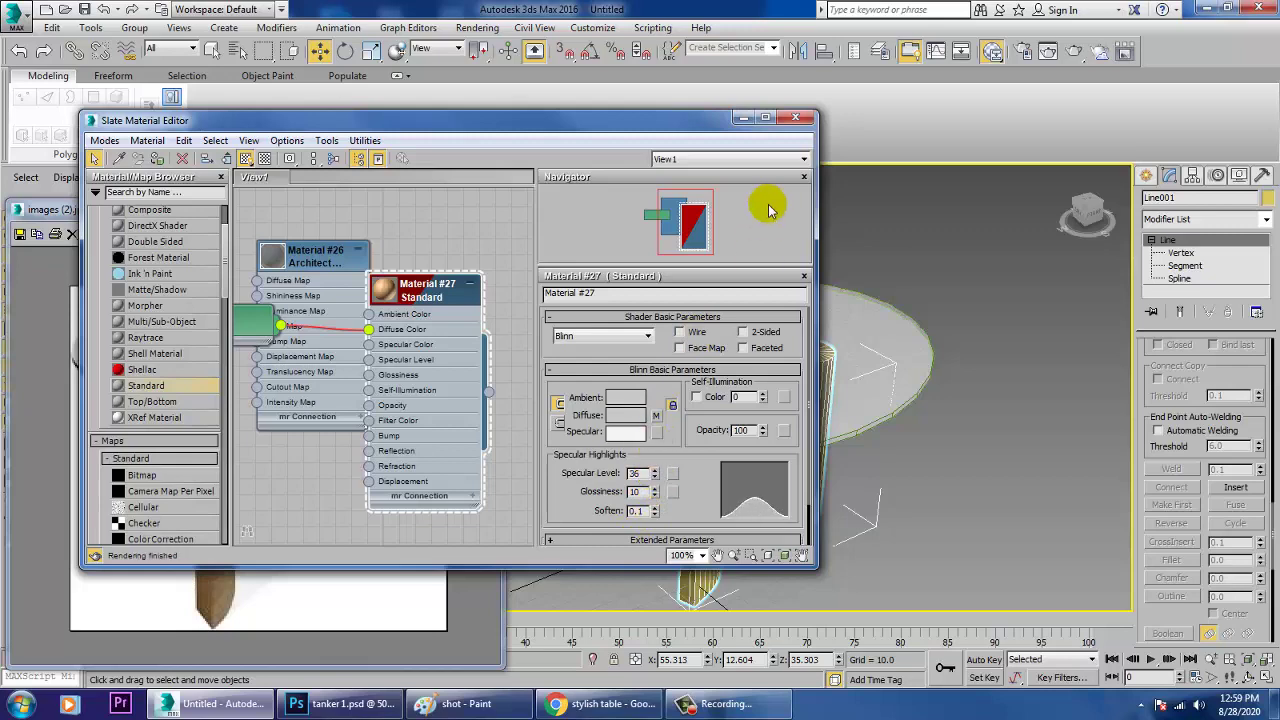
{"action": "left_click", "coordinate": [742, 122]}
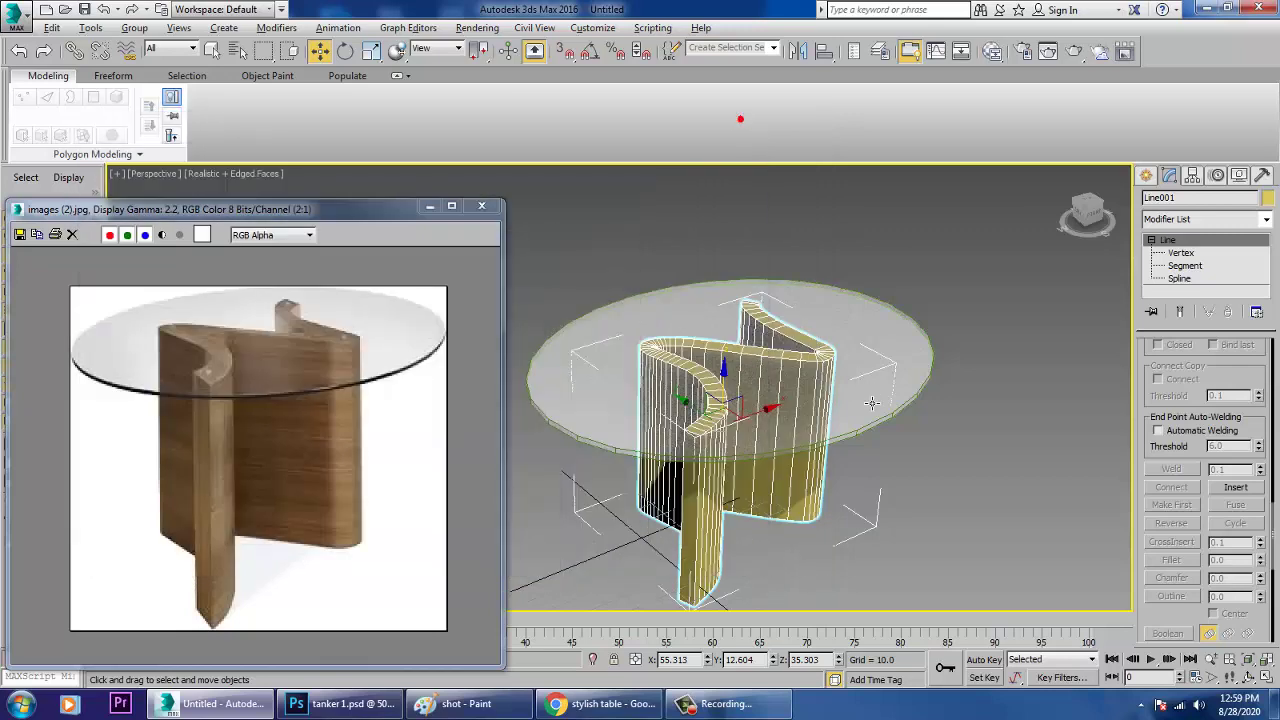
Add a UVW Map modifier to the curved base and set its mapping to Box.
{"action": "left_click", "coordinate": [1208, 220]}
{"action": "scroll", "coordinate": [1193, 380], "scroll_direction": "down", "scroll_amount": 10}
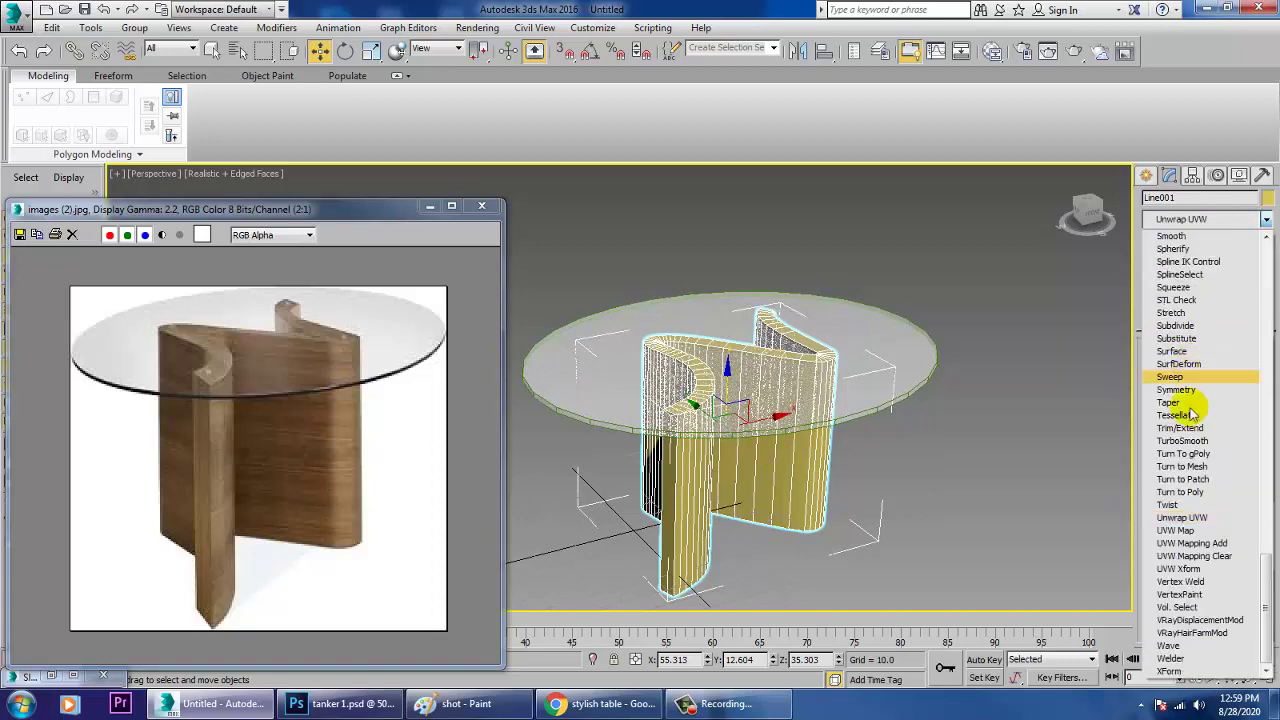
{"action": "left_click", "coordinate": [1195, 523]}
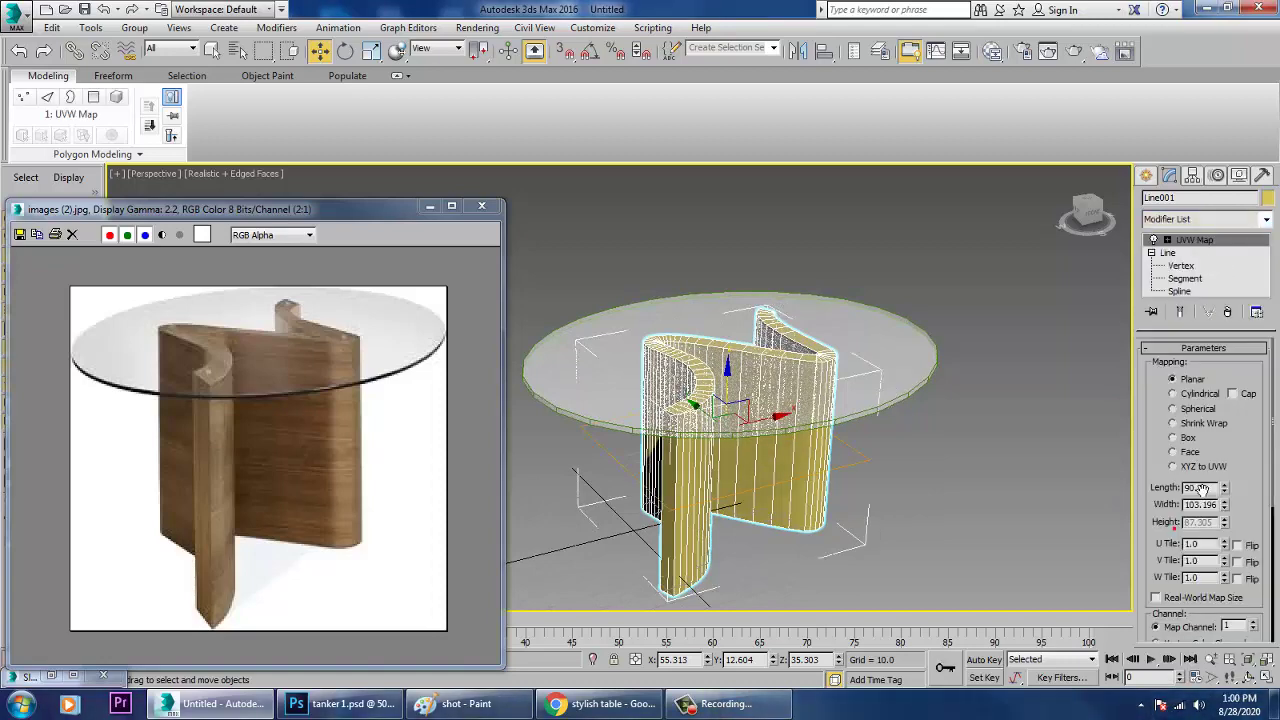
{"action": "left_click", "coordinate": [1187, 438]}
{"action": "middle_click_drag", "start_coordinate": [960, 440], "coordinate": [931, 450], "text": "alt"}
{"action": "mouse_move", "coordinate": [806, 434]}
{"action": "middle_mouse_down", "text": "alt"}
{"action": "mouse_move", "coordinate": [857, 412]}
{"action": "mouse_move", "coordinate": [834, 414]}
{"action": "mouse_move", "coordinate": [826, 435]}
{"action": "middle_mouse_up", "text": "alt"}
{"action": "scroll", "coordinate": [826, 435], "scroll_direction": "up", "scroll_amount": 4}
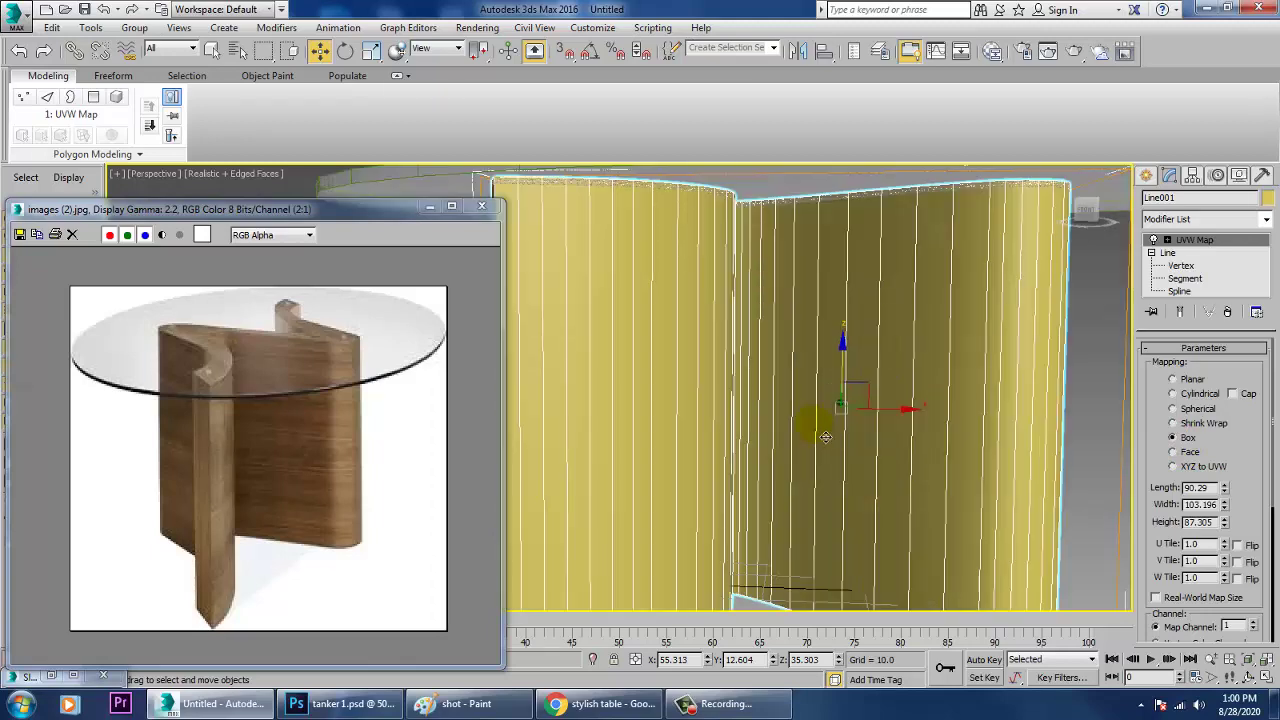
{"action": "scroll", "coordinate": [821, 452], "scroll_direction": "down", "scroll_amount": 5}
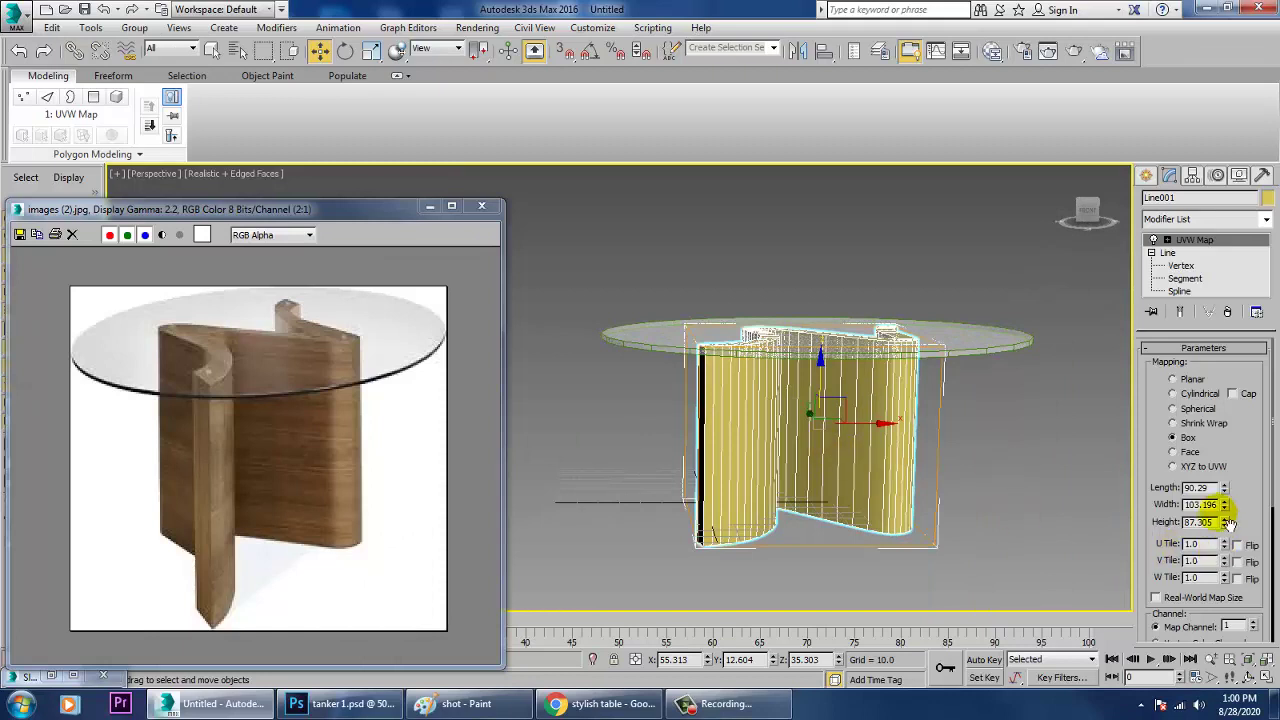
{"action": "left_click_drag", "start_coordinate": [1222, 508], "coordinate": [1268, 530]}
{"action": "key", "text": "ctrl+z"}
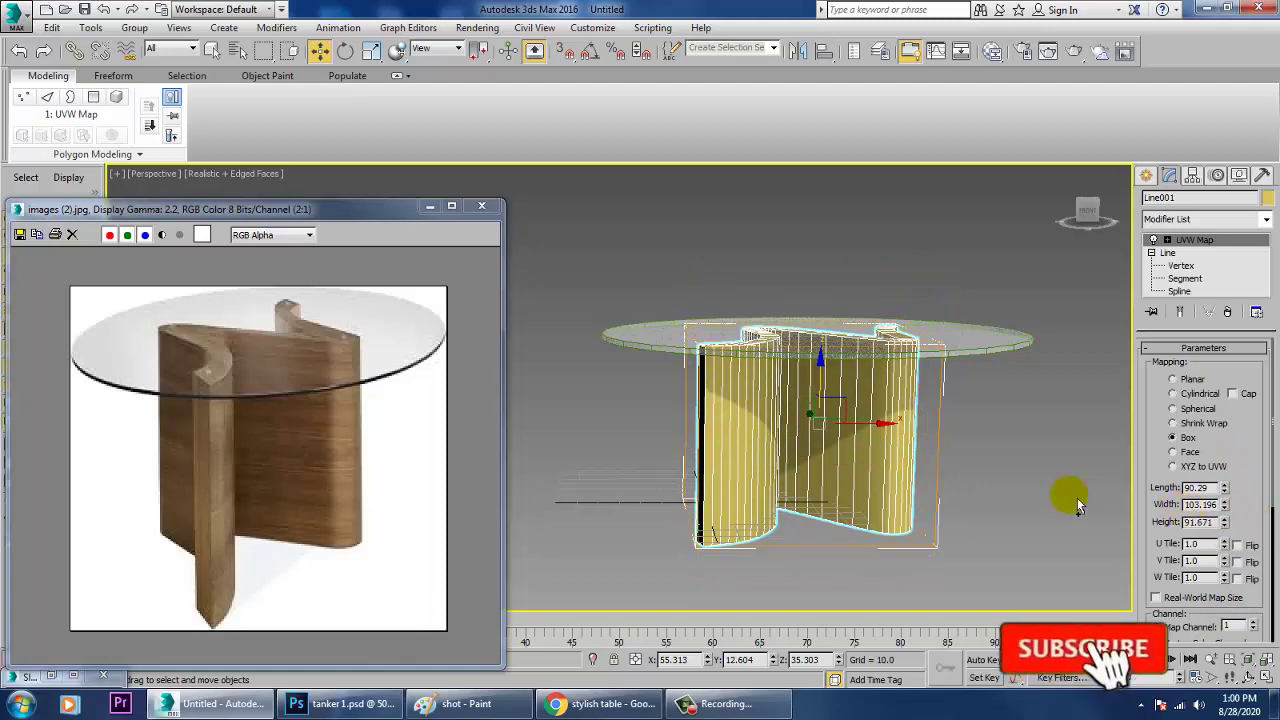
Assign the wood Standard material to the curved base, minimize the Slate Material Editor and deselect the base.
{"action": "key", "text": "m"}
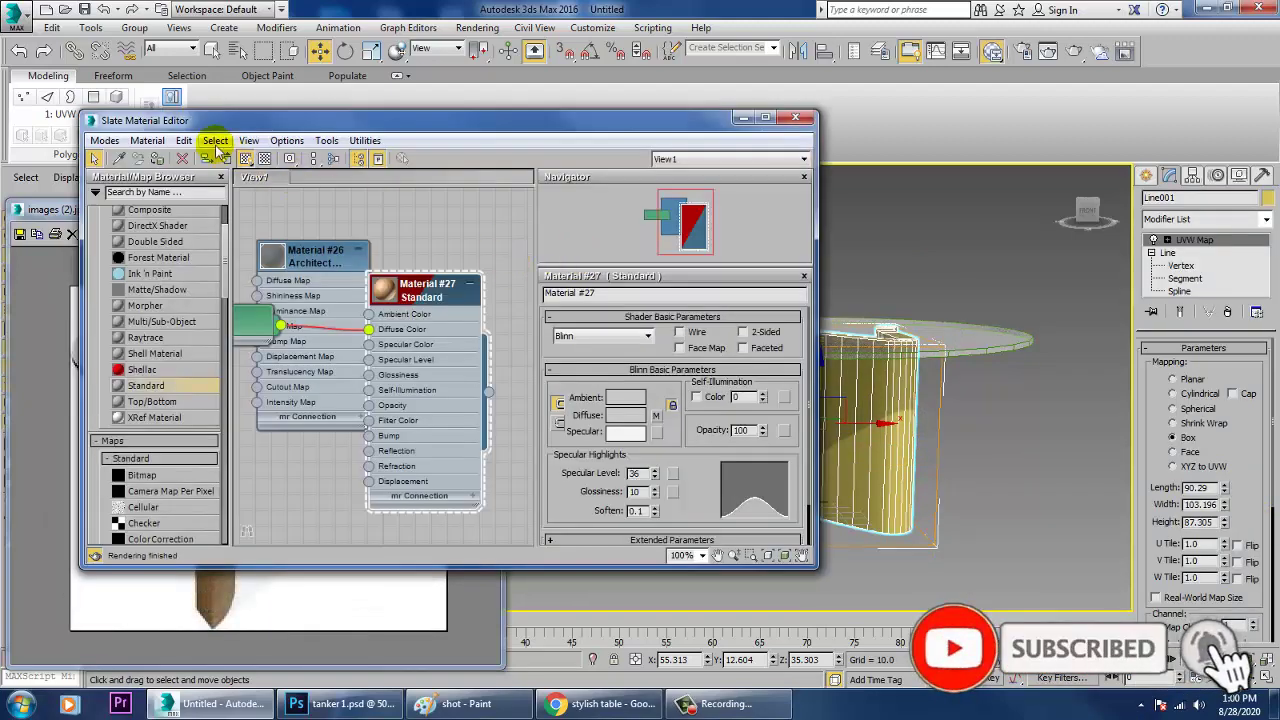
{"action": "left_click", "coordinate": [156, 159]}
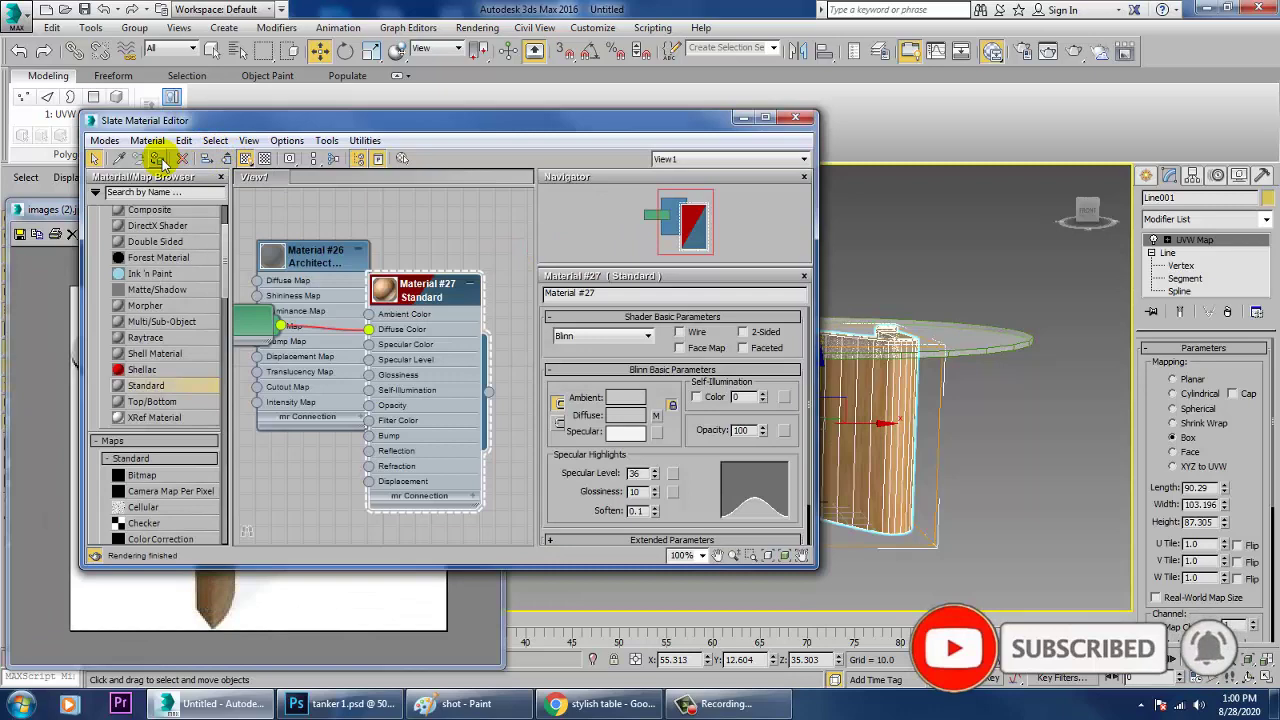
{"action": "left_click", "coordinate": [763, 120]}
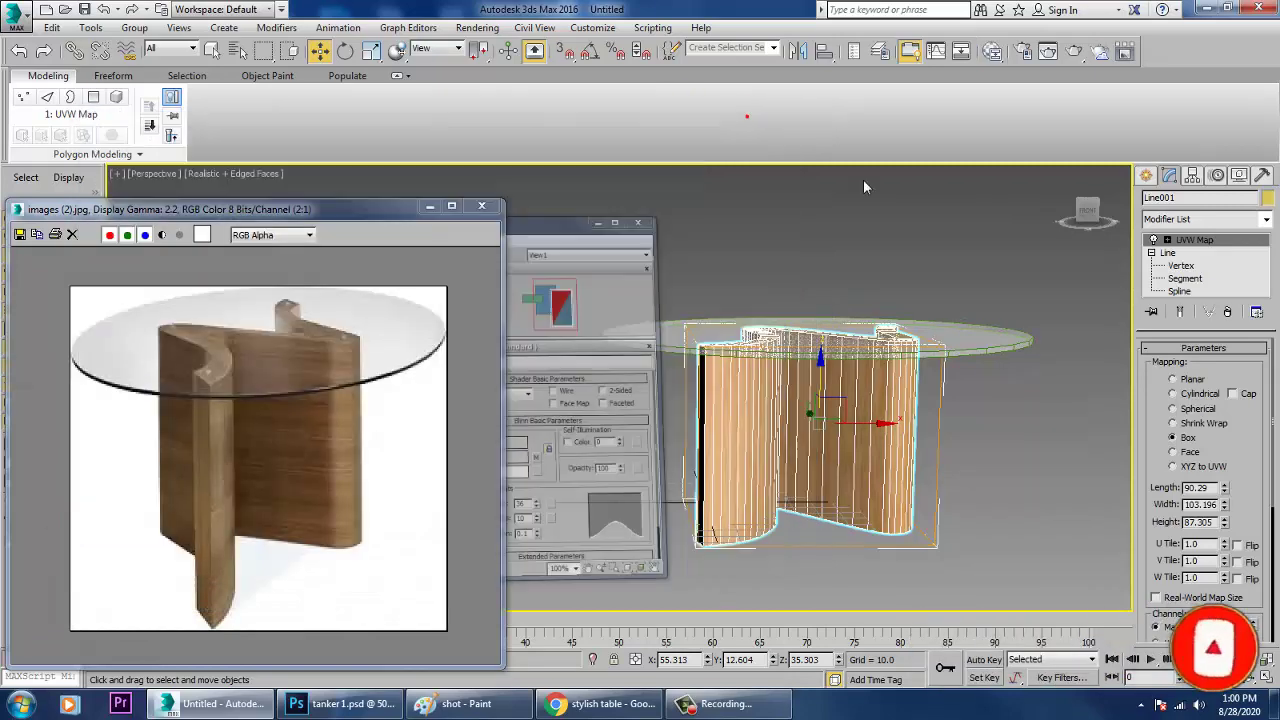
{"action": "left_click", "coordinate": [966, 186]}
{"action": "middle_click_drag", "start_coordinate": [875, 414], "coordinate": [880, 370], "text": "alt"}
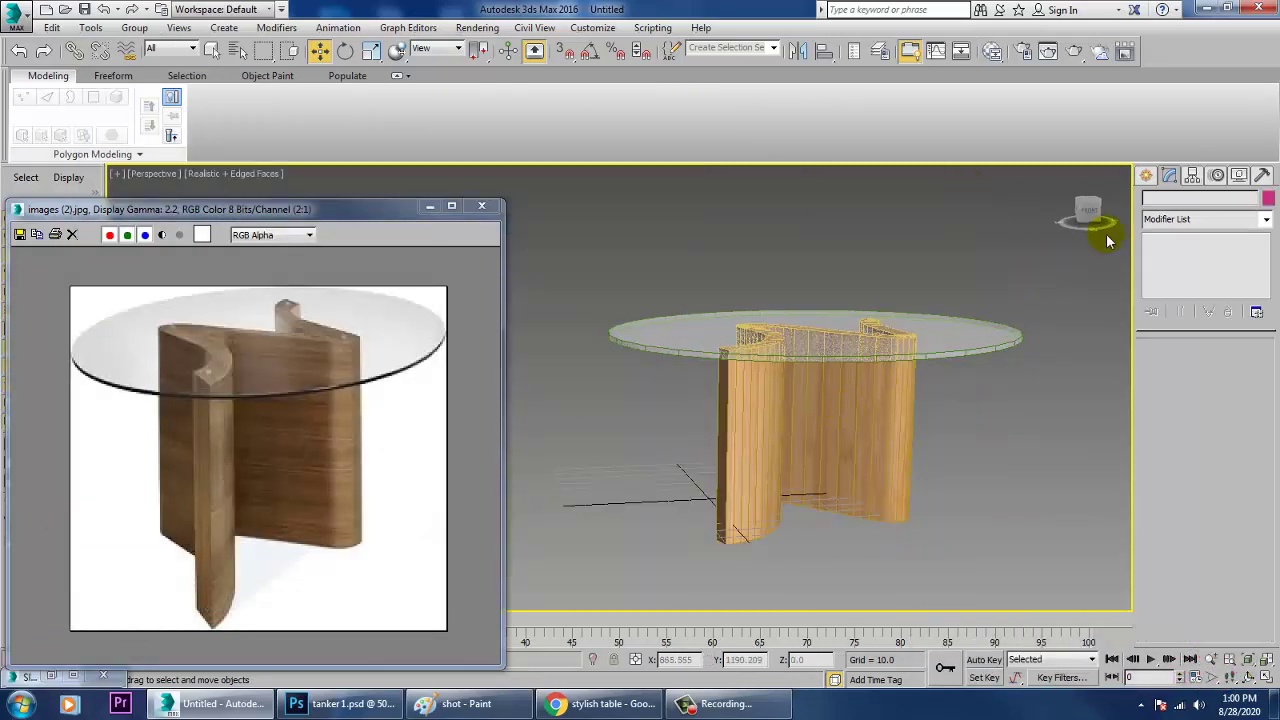
Create a large ground plane from the Standard Primitives beneath the table, extending well beyond the base.
{"action": "left_click", "coordinate": [1146, 175]}
{"action": "left_click", "coordinate": [1151, 201]}
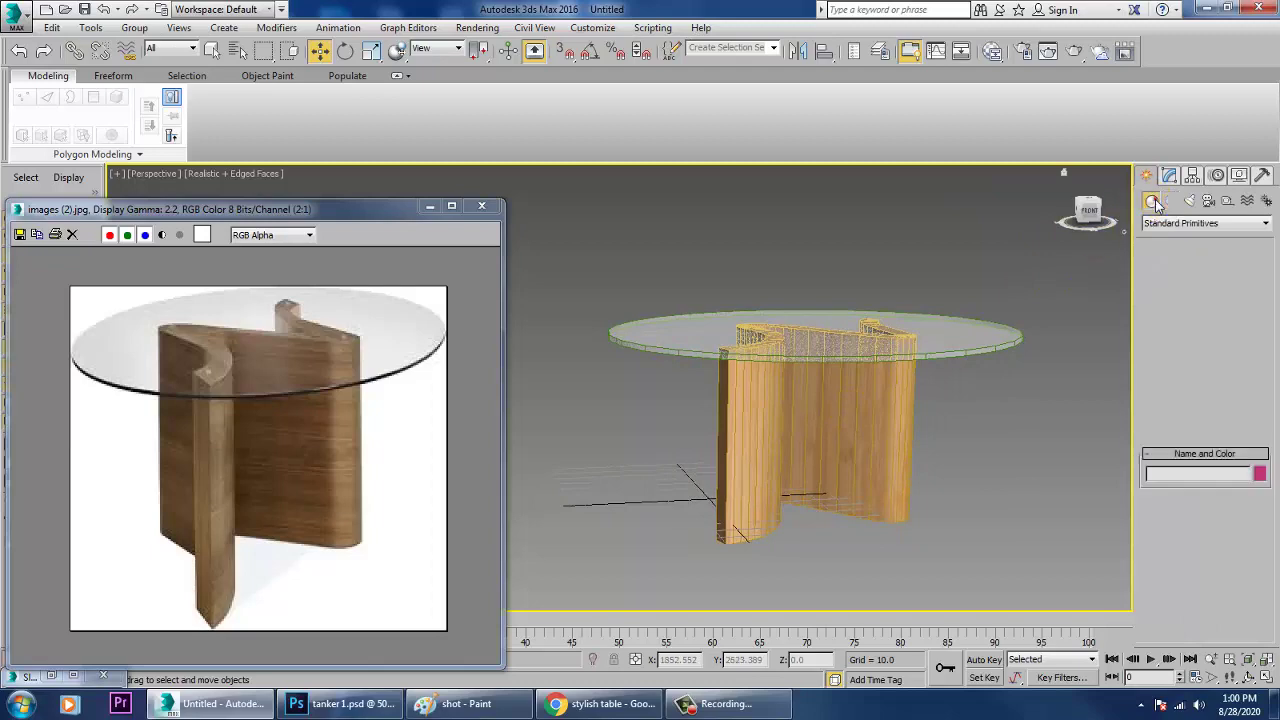
{"action": "left_click", "coordinate": [1237, 344]}
{"action": "left_click_drag", "start_coordinate": [934, 466], "coordinate": [802, 350]}
{"action": "left_click_drag", "start_coordinate": [884, 350], "coordinate": [886, 352]}
Rotate the oval glass top slightly above the base and scale it down a little uniformly.
{"action": "middle_click_drag", "start_coordinate": [886, 352], "coordinate": [831, 391], "text": "alt"}
{"action": "left_click", "coordinate": [862, 432]}
{"action": "key", "text": "r"}
{"action": "key", "text": "e"}
{"action": "left_click_drag", "start_coordinate": [823, 383], "coordinate": [866, 390]}
{"action": "key", "text": "w"}
{"action": "mouse_move", "coordinate": [791, 316]}
{"action": "middle_mouse_down", "text": "alt"}
{"action": "mouse_move", "coordinate": [829, 301]}
{"action": "mouse_move", "coordinate": [878, 380]}
{"action": "mouse_move", "coordinate": [888, 347]}
{"action": "mouse_move", "coordinate": [860, 345]}
{"action": "mouse_move", "coordinate": [884, 372]}
{"action": "mouse_move", "coordinate": [860, 330]}
{"action": "mouse_move", "coordinate": [815, 359]}
{"action": "middle_mouse_up", "text": "alt"}
{"action": "key", "text": "r"}
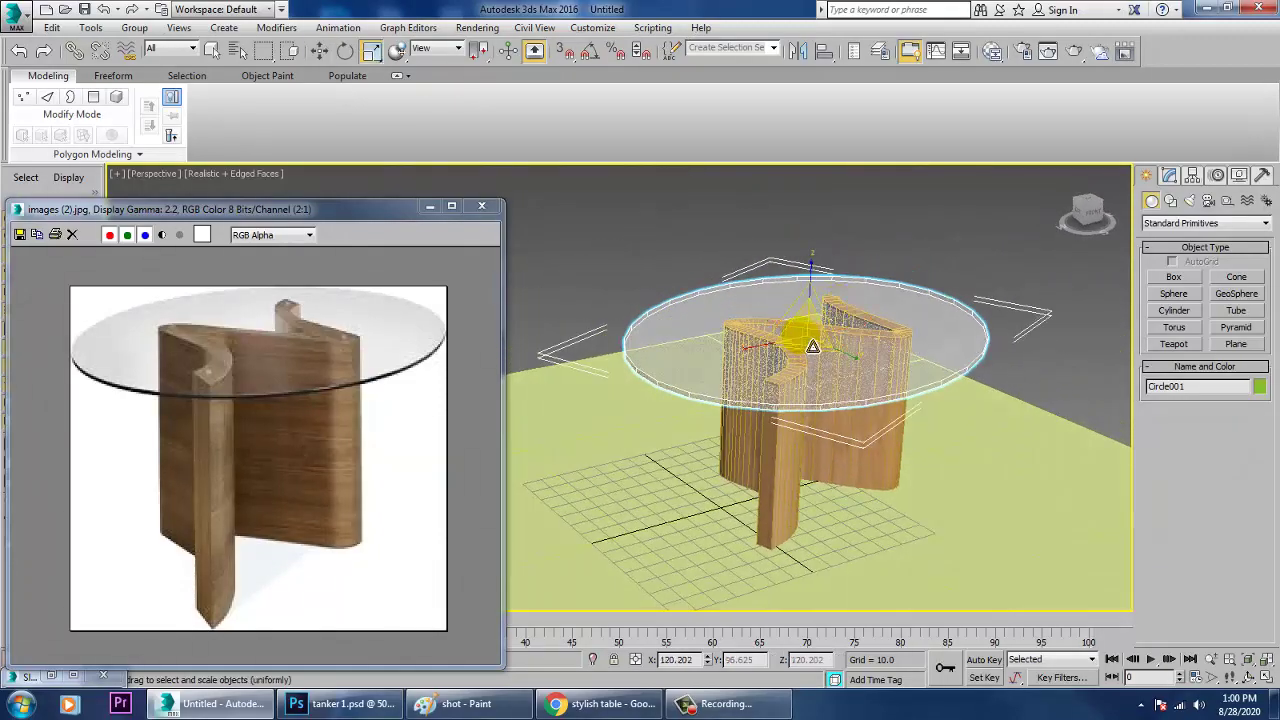
{"action": "left_click_drag", "start_coordinate": [813, 346], "coordinate": [827, 360]}
{"action": "key", "text": "w"}
Create a teapot with a radius of about 11.7 on the glass top's surface, using AutoGrid.
{"action": "scroll", "coordinate": [796, 377], "scroll_direction": "up", "scroll_amount": 5}
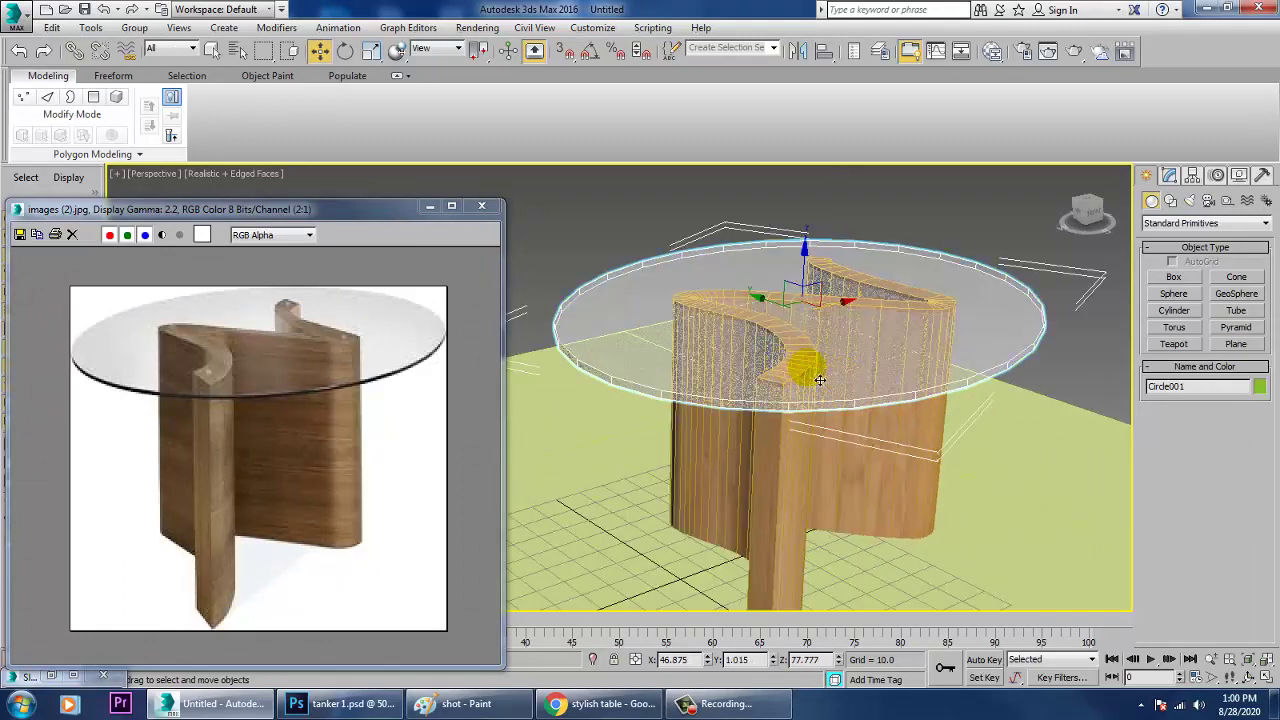
{"action": "scroll", "coordinate": [830, 390], "scroll_direction": "down", "scroll_amount": 6}
{"action": "scroll", "coordinate": [824, 404], "scroll_direction": "up", "scroll_amount": 2}
{"action": "middle_click_drag", "start_coordinate": [824, 404], "coordinate": [832, 401], "text": "alt"}
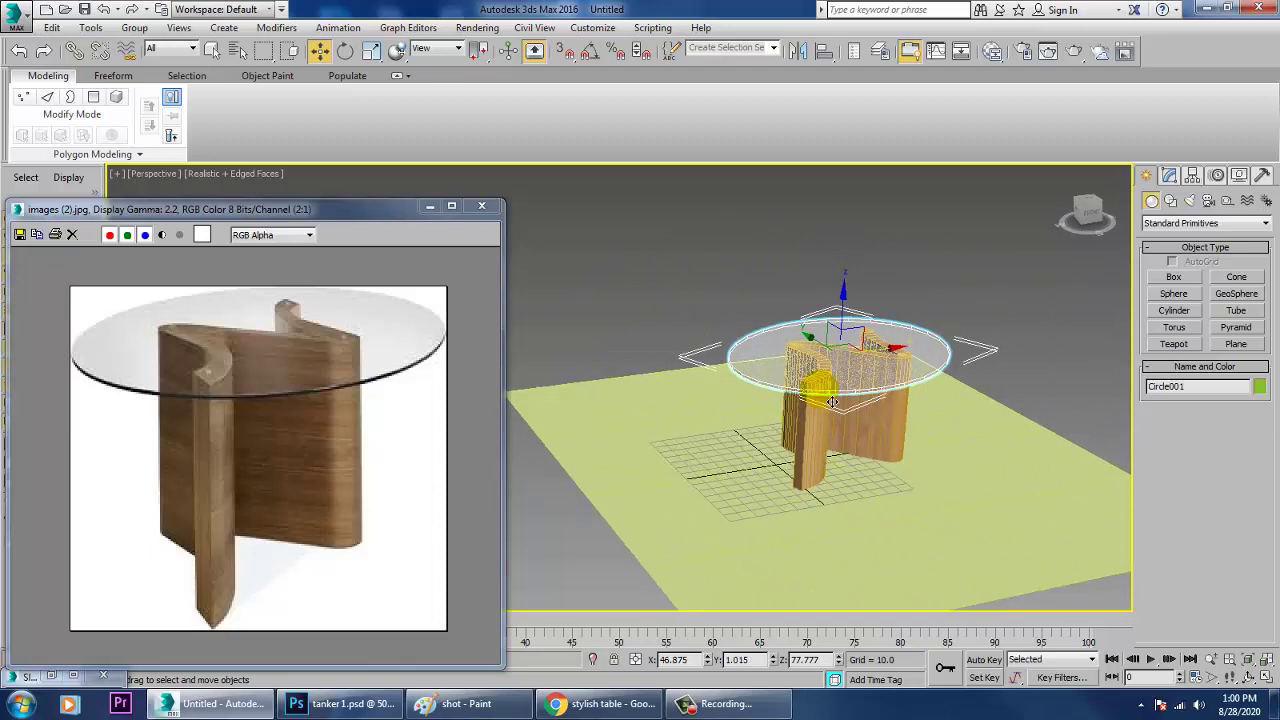
{"action": "scroll", "coordinate": [833, 381], "scroll_direction": "up", "scroll_amount": 3}
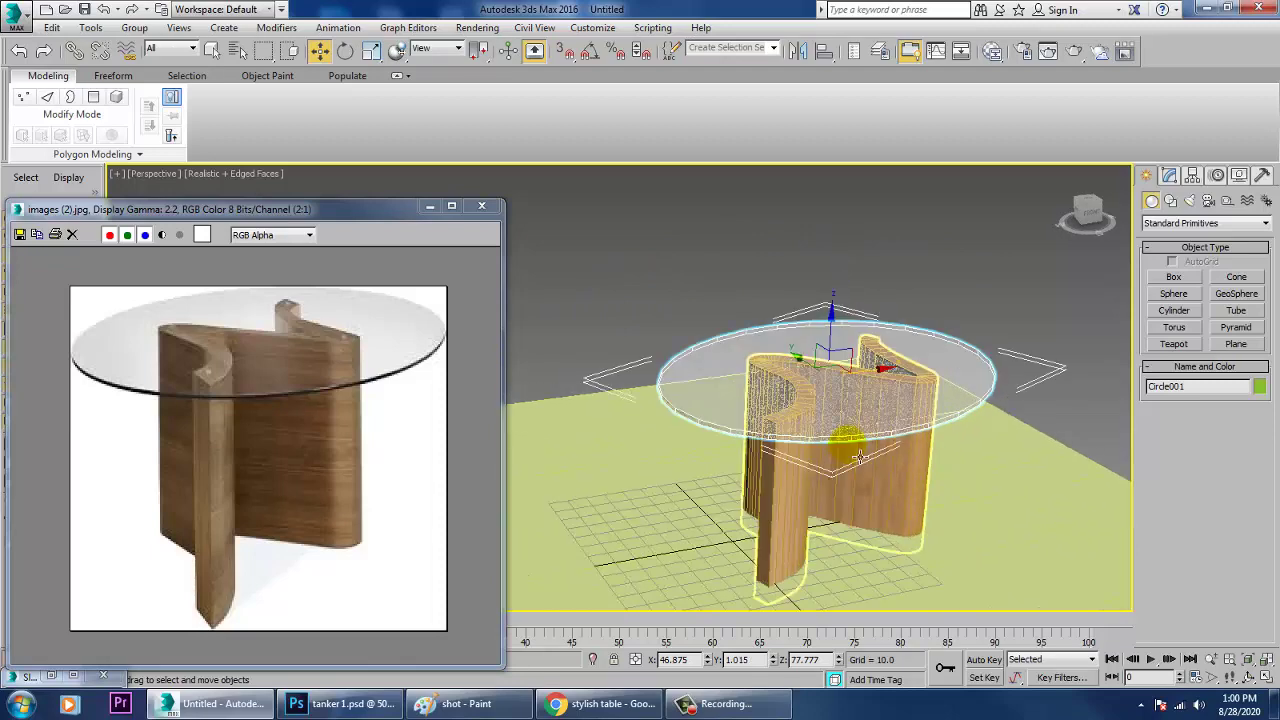
{"action": "scroll", "coordinate": [858, 457], "scroll_direction": "up", "scroll_amount": 4}
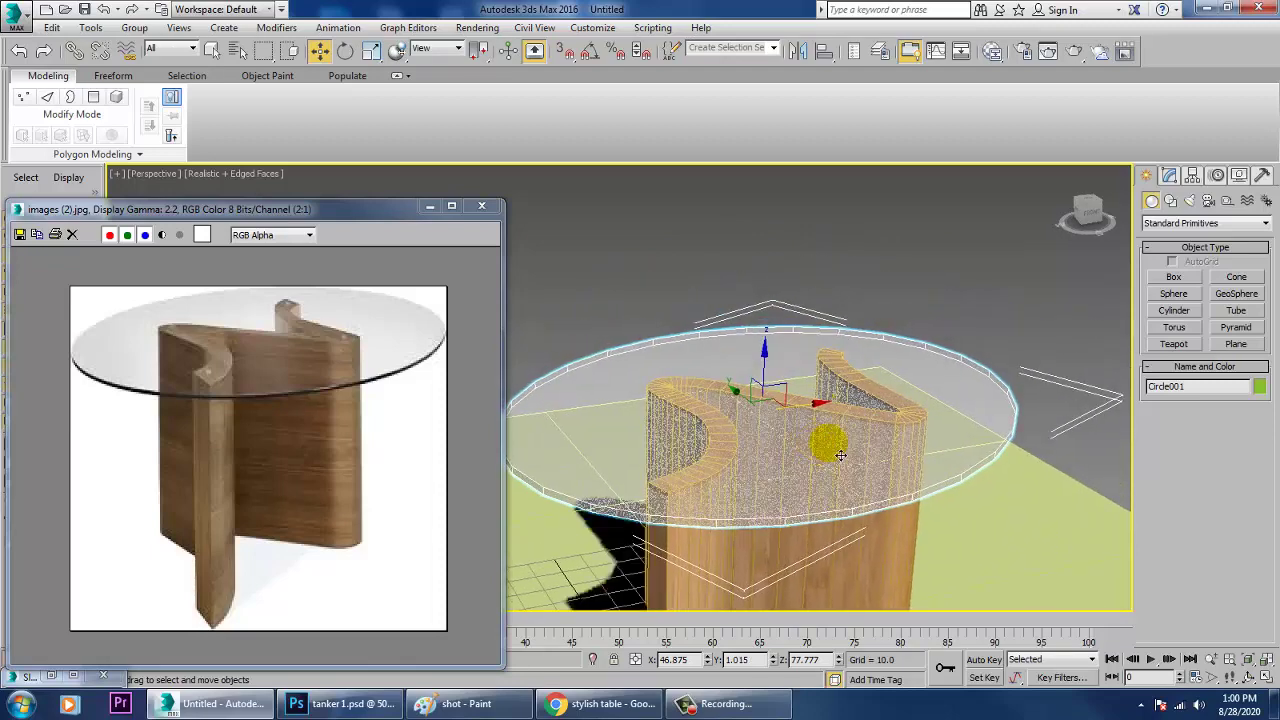
{"action": "left_click", "coordinate": [1178, 345]}
{"action": "left_click_drag", "start_coordinate": [706, 462], "coordinate": [732, 503]}
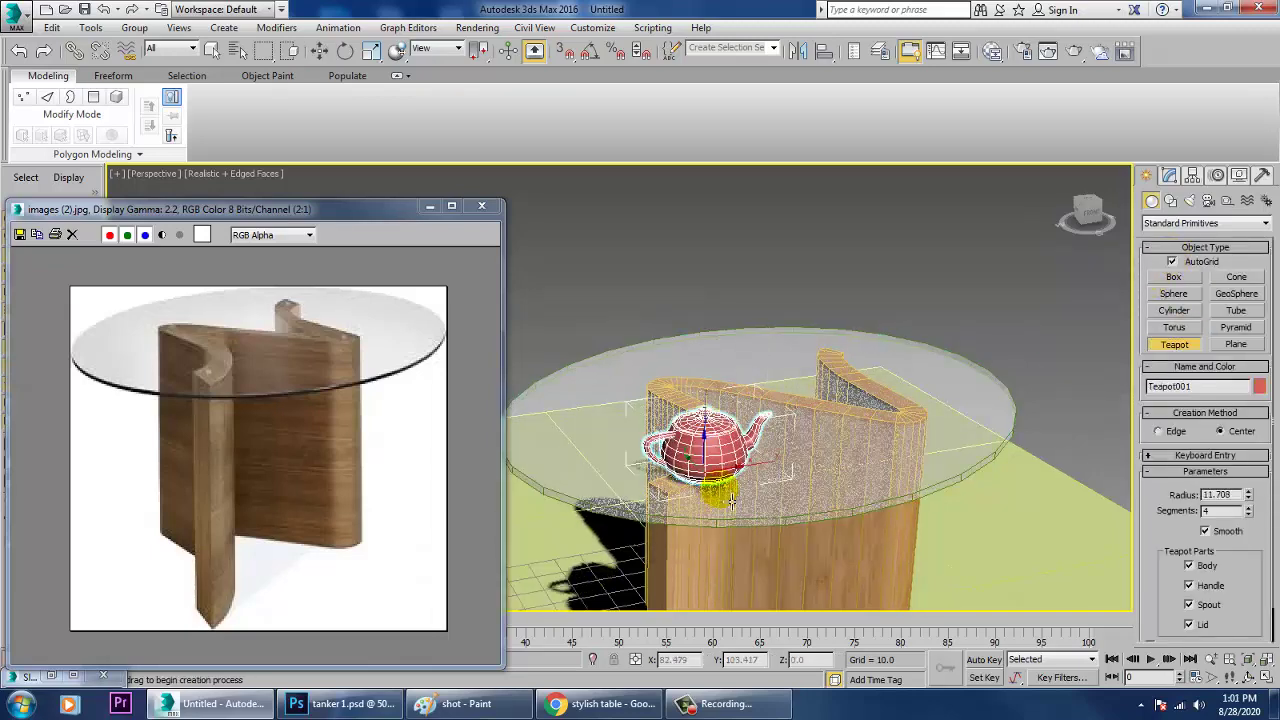
{"action": "right_click", "coordinate": [721, 499]}
{"action": "scroll", "coordinate": [822, 425], "scroll_direction": "up", "scroll_amount": 4}
Turn off the teapot's Spout and Lid parts, leaving only the body and handle as a mug.
{"action": "left_click", "coordinate": [1170, 182]}
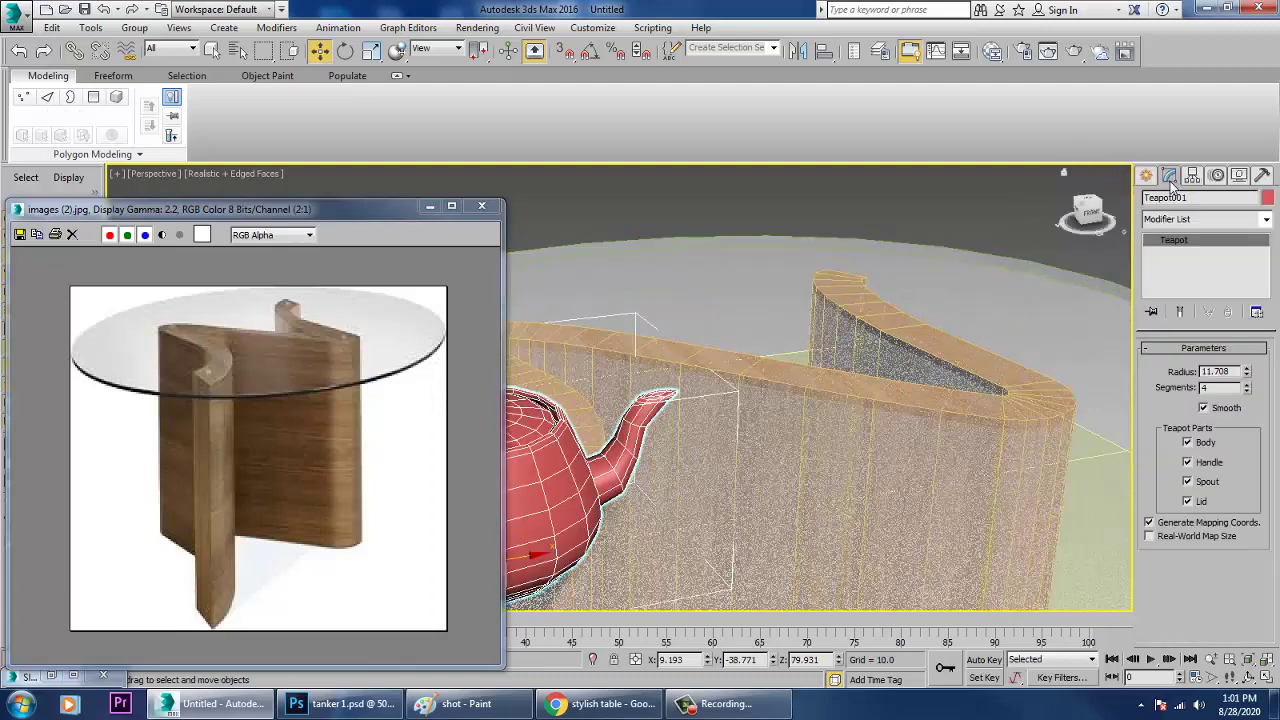
{"action": "middle_click_drag", "start_coordinate": [884, 349], "coordinate": [1118, 256]}
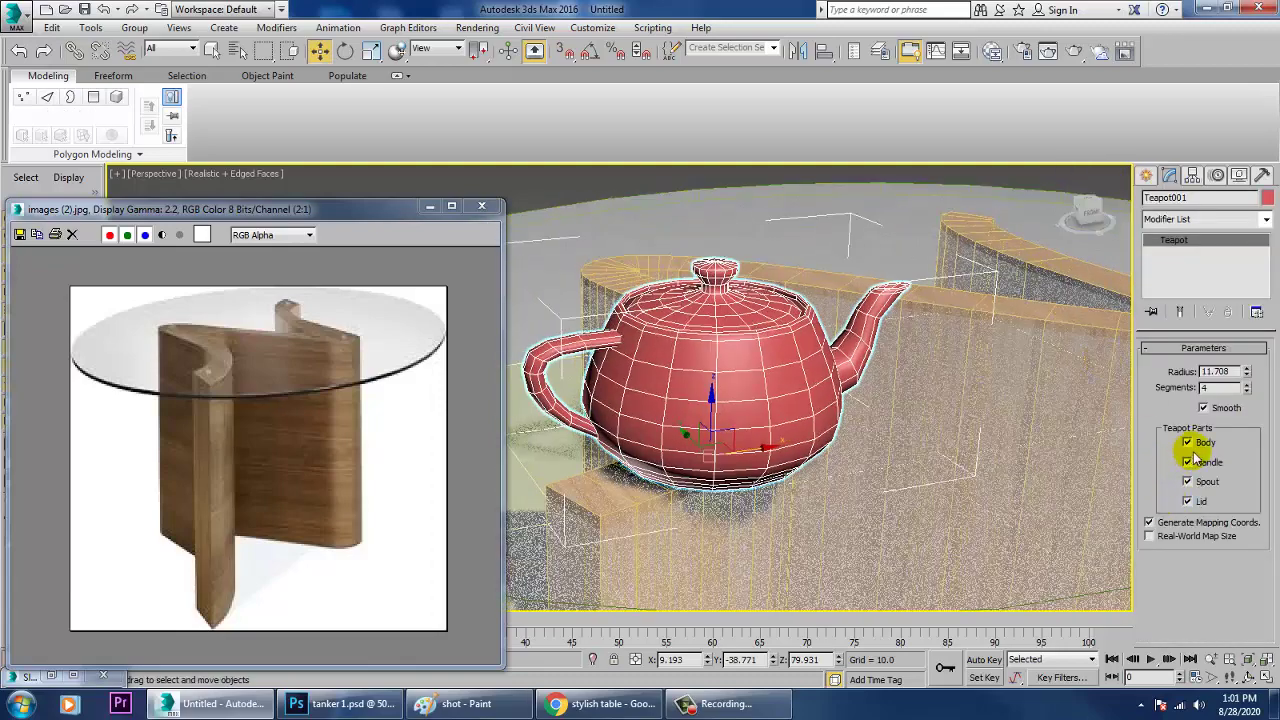
{"action": "left_click", "coordinate": [1199, 486]}
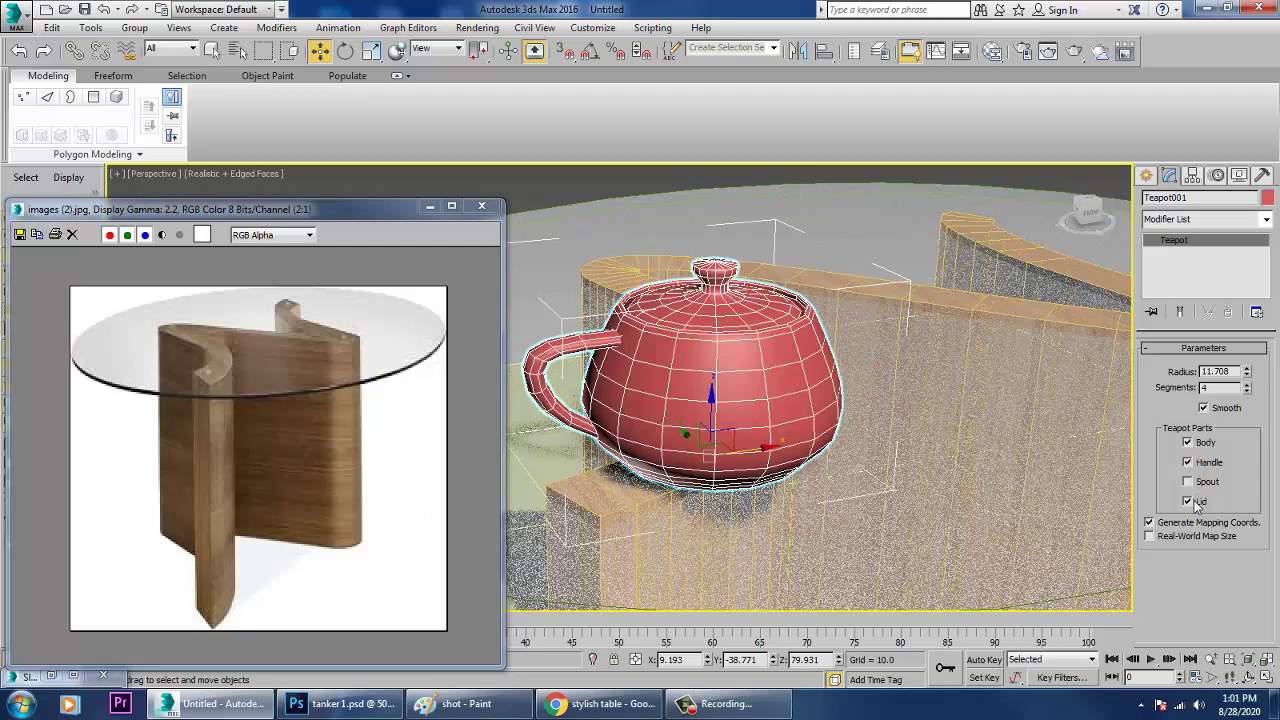
{"action": "left_click", "coordinate": [1197, 503]}
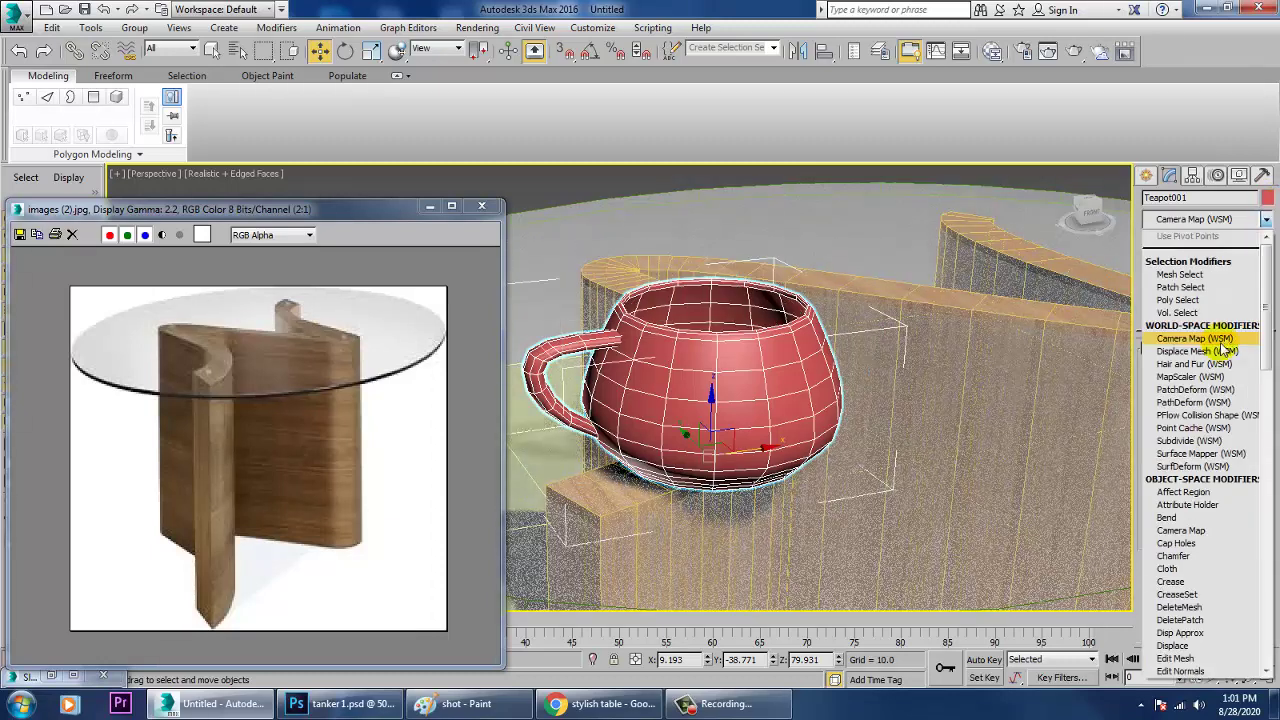
Add a Taper modifier to the mug with an Amount of 0.02 and a Curve of -1.18.
{"action": "key", "text": "t"}
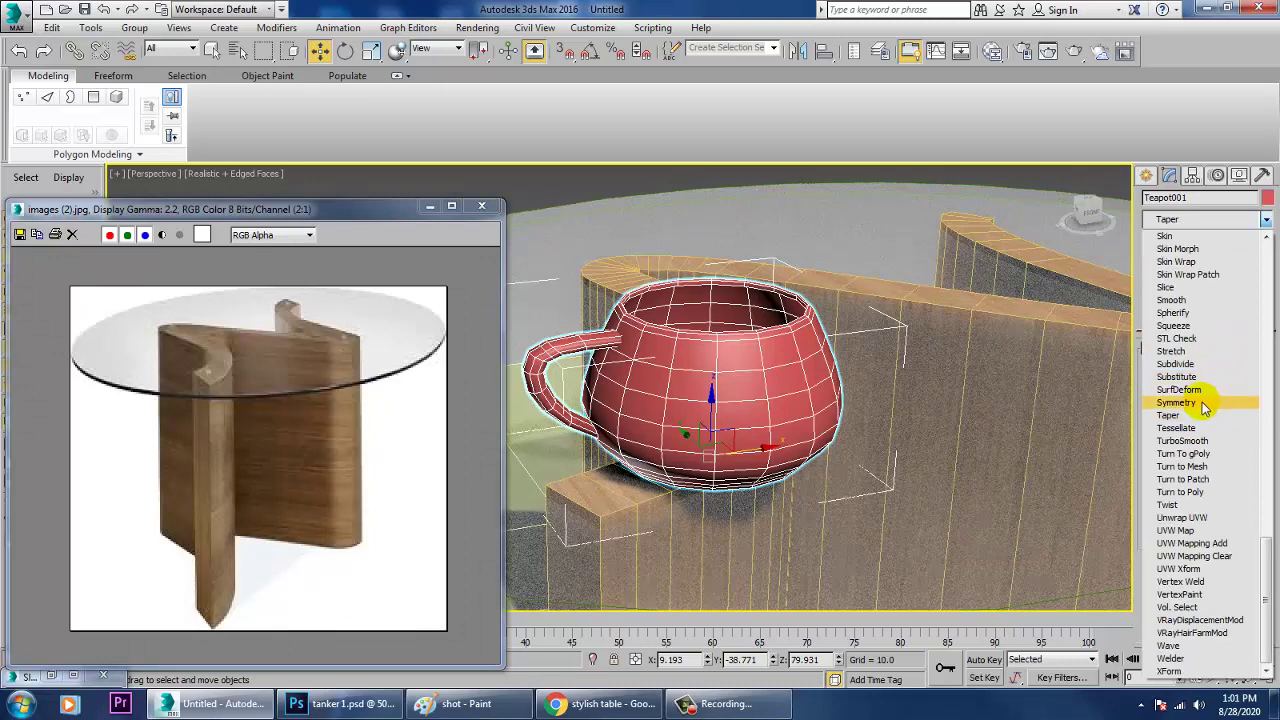
{"action": "left_click", "coordinate": [1262, 419]}
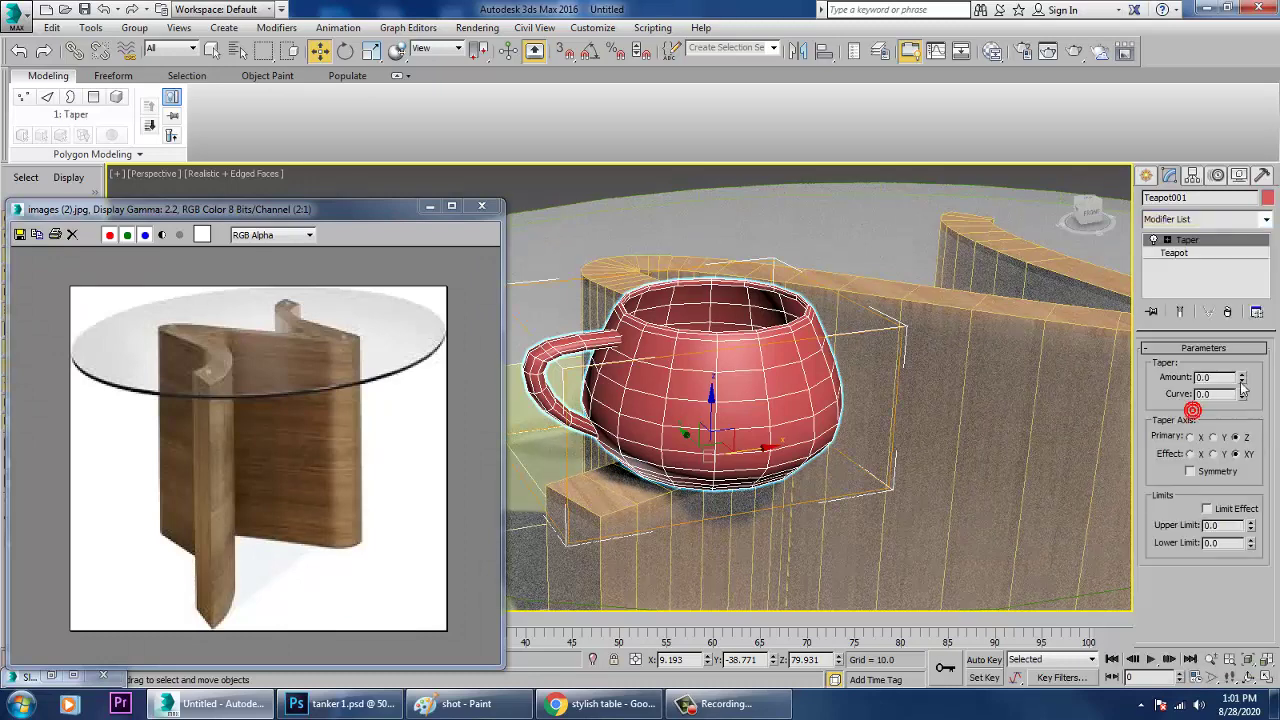
{"action": "mouse_move", "coordinate": [1241, 380]}
{"action": "left_mouse_down"}
{"action": "mouse_move", "coordinate": [1241, 338]}
{"action": "mouse_move", "coordinate": [1259, 443]}
{"action": "mouse_move", "coordinate": [1249, 491]}
{"action": "mouse_move", "coordinate": [1238, 414]}
{"action": "mouse_move", "coordinate": [1249, 368]}
{"action": "left_mouse_up"}
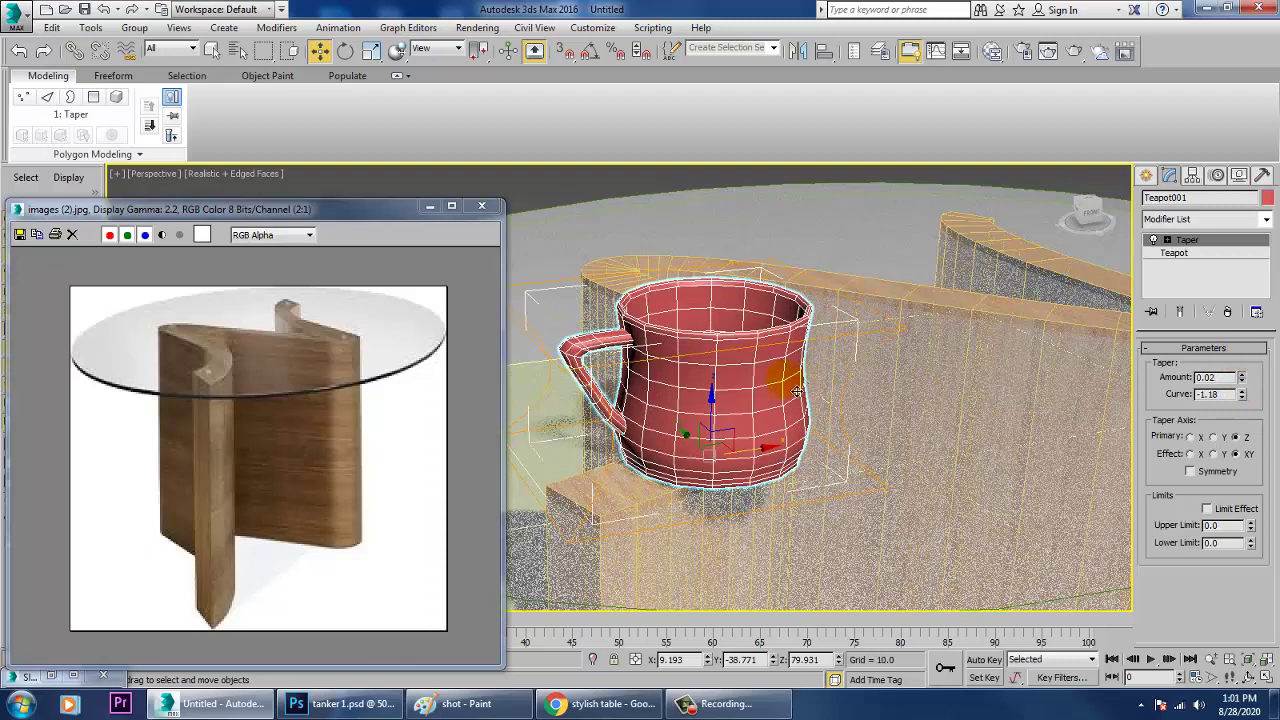
Convert the mug to Editable Poly and scale it down uniformly to about 55 percent.
{"action": "right_click", "coordinate": [707, 368]}
{"action": "right_click", "coordinate": [707, 368]}
{"action": "mouse_move", "coordinate": [766, 516]}
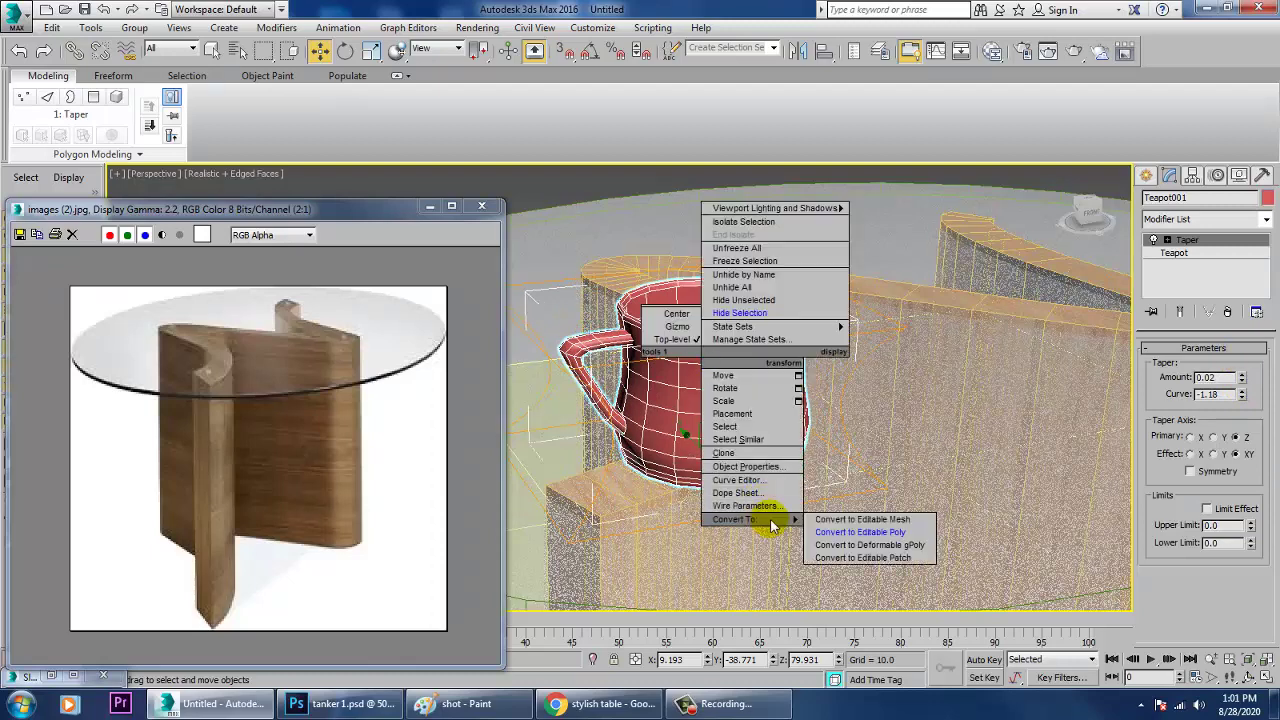
{"action": "left_click", "coordinate": [878, 537]}
{"action": "key", "text": "r"}
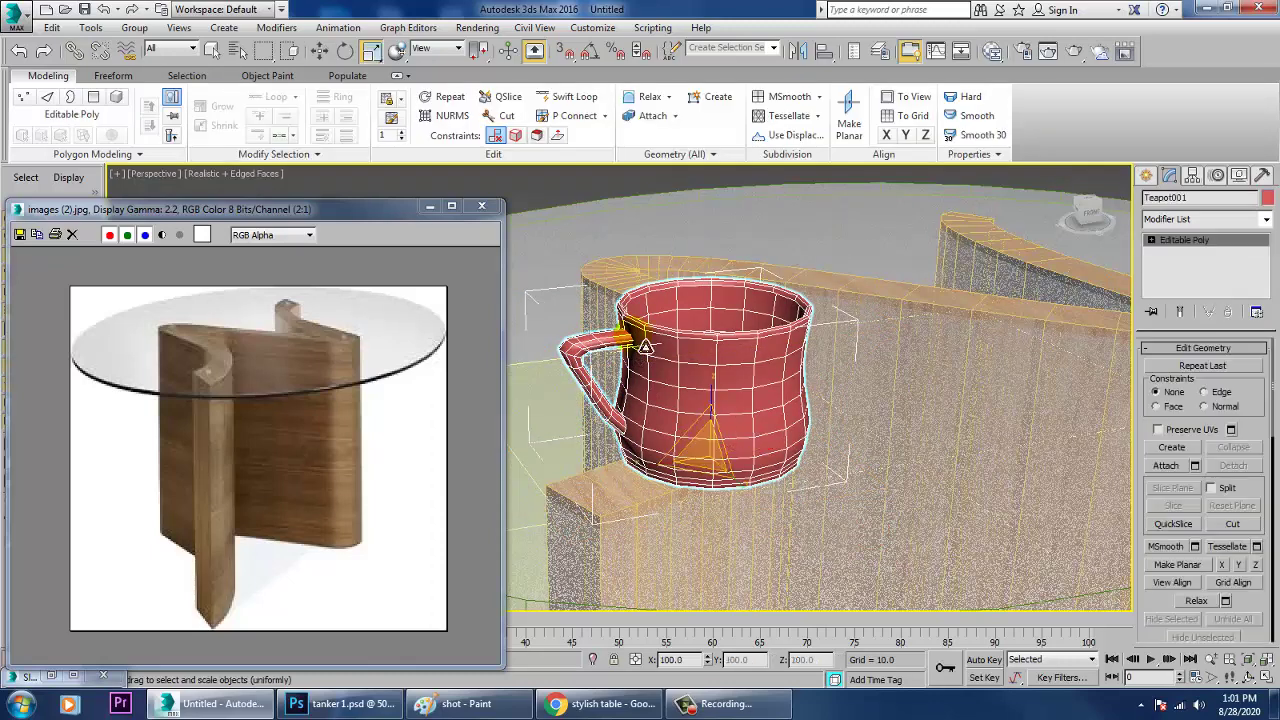
{"action": "left_click_drag", "start_coordinate": [727, 452], "coordinate": [747, 498]}
{"action": "scroll", "coordinate": [748, 505], "scroll_direction": "down", "scroll_amount": 5}
{"action": "scroll", "coordinate": [747, 498], "scroll_direction": "up", "scroll_amount": 5}
Clone the mug beside the original on the glass top.
{"action": "key", "text": "w"}
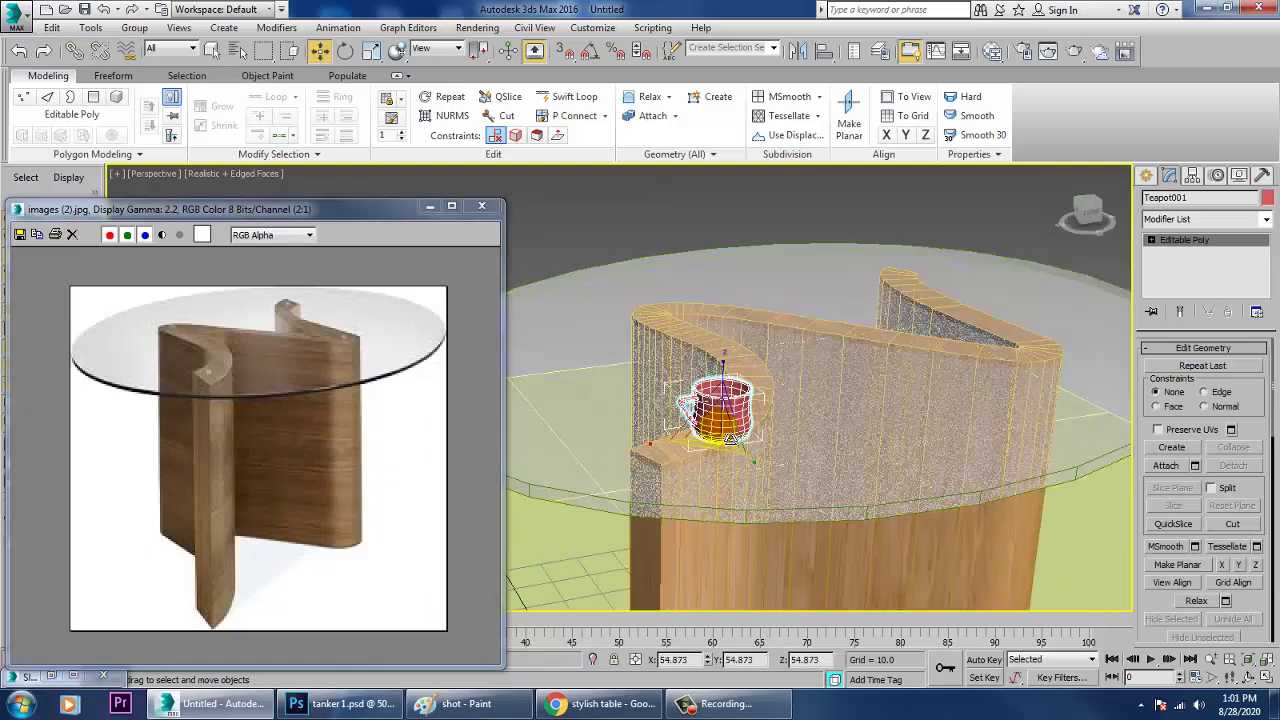
{"action": "left_click_drag", "start_coordinate": [765, 437], "coordinate": [806, 424], "text": "shift"}
{"action": "left_click", "coordinate": [650, 421]}
Select both mugs, move them together across the glass top, and deselect them.
{"action": "left_click", "coordinate": [724, 404], "text": "ctrl"}
{"action": "middle_click_drag", "start_coordinate": [724, 404], "coordinate": [748, 404], "text": "alt"}
{"action": "left_click_drag", "start_coordinate": [748, 403], "coordinate": [555, 295]}
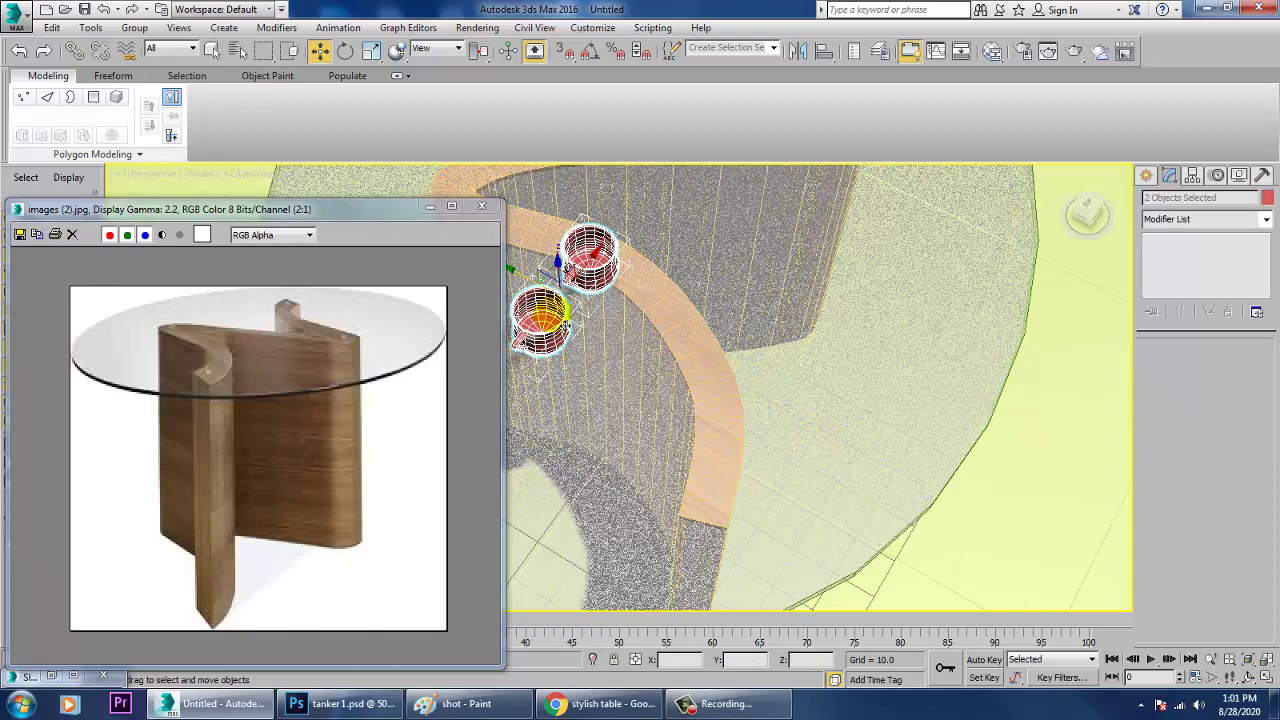
{"action": "scroll", "coordinate": [555, 305], "scroll_direction": "down", "scroll_amount": 4}
{"action": "middle_click_drag", "start_coordinate": [630, 290], "coordinate": [784, 320], "text": "alt"}
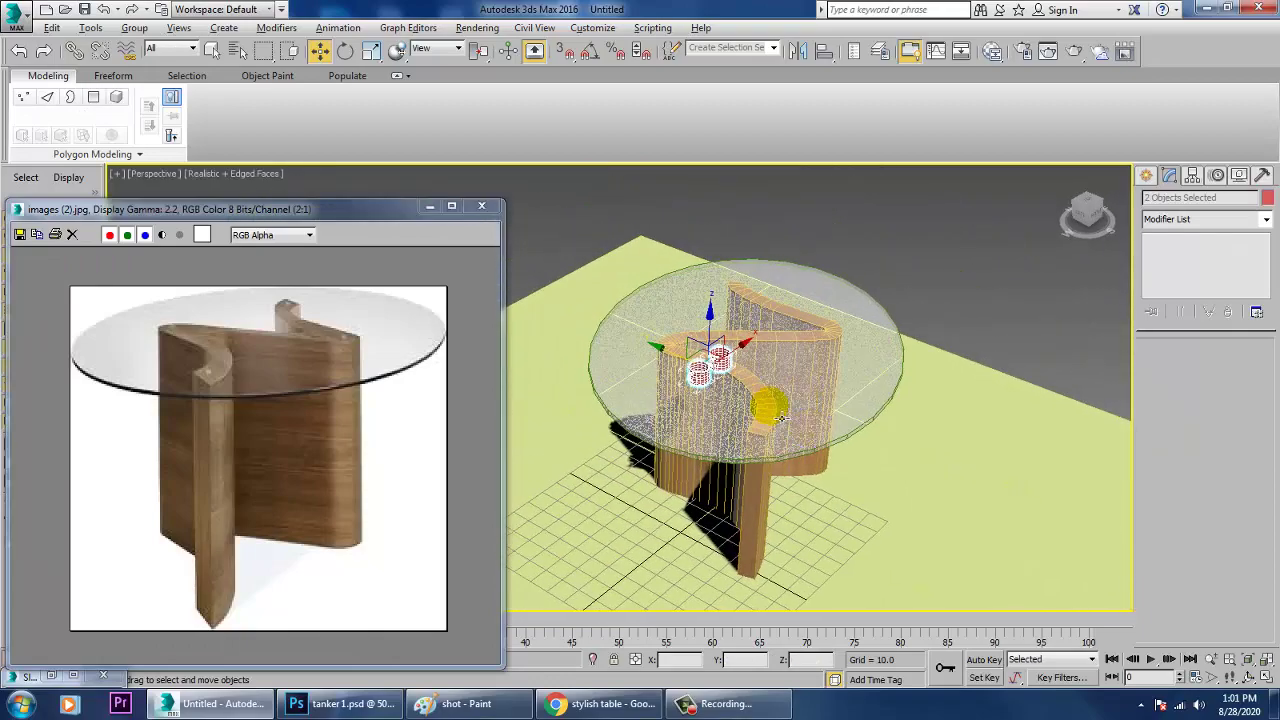
{"action": "scroll", "coordinate": [778, 408], "scroll_direction": "up", "scroll_amount": 3}
{"action": "middle_click_drag", "start_coordinate": [775, 394], "coordinate": [810, 398]}
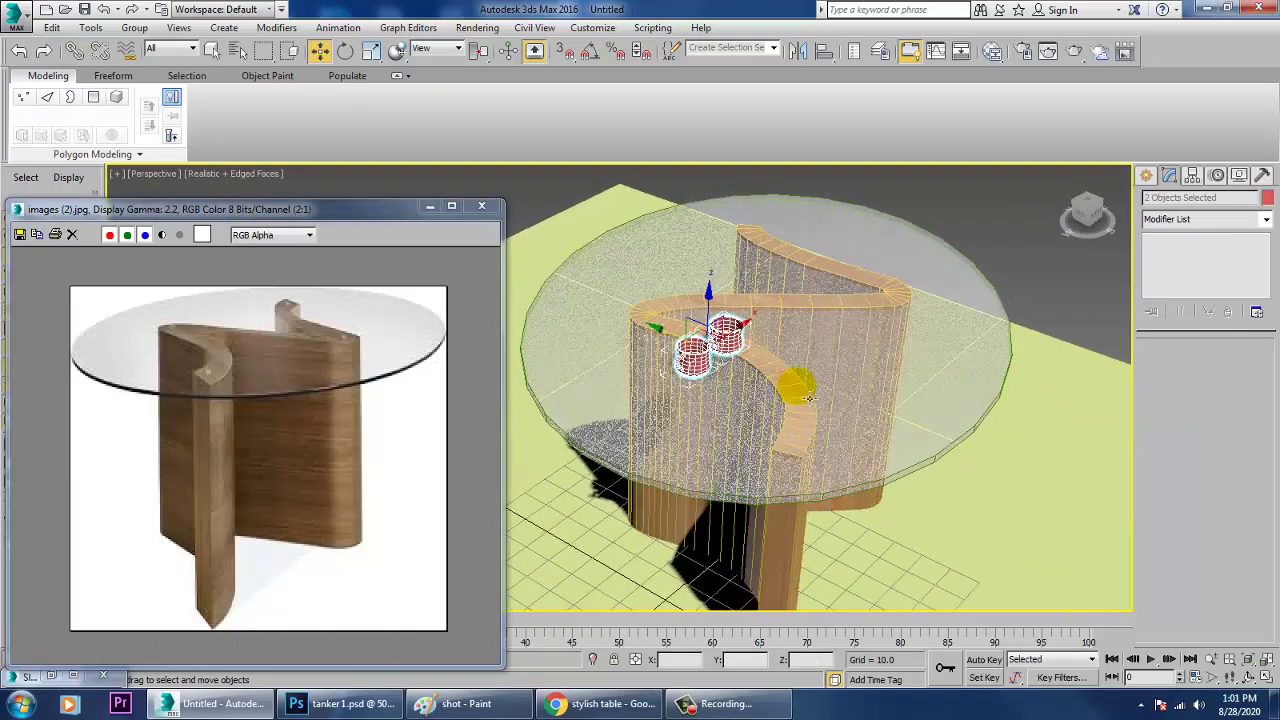
{"action": "left_click", "coordinate": [1005, 207]}
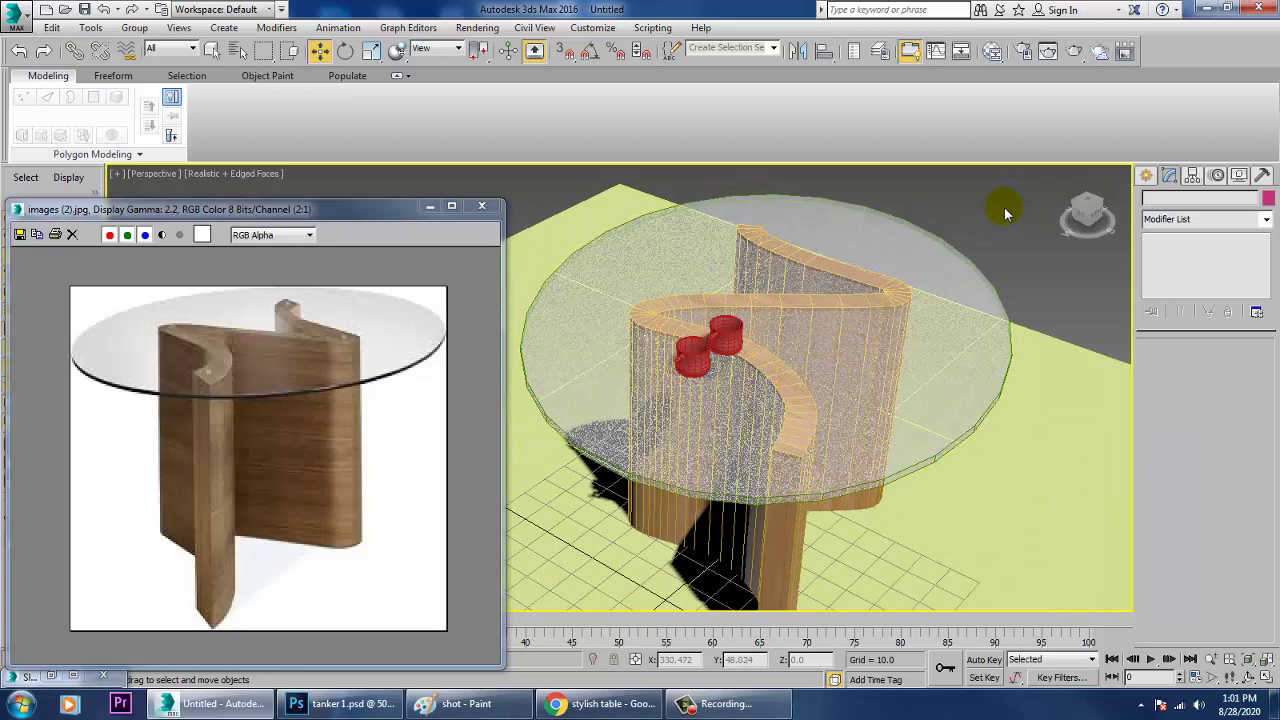
Select both mugs again, scale them up uniformly and shift them slightly on the glass top.
{"action": "left_click", "coordinate": [738, 349]}
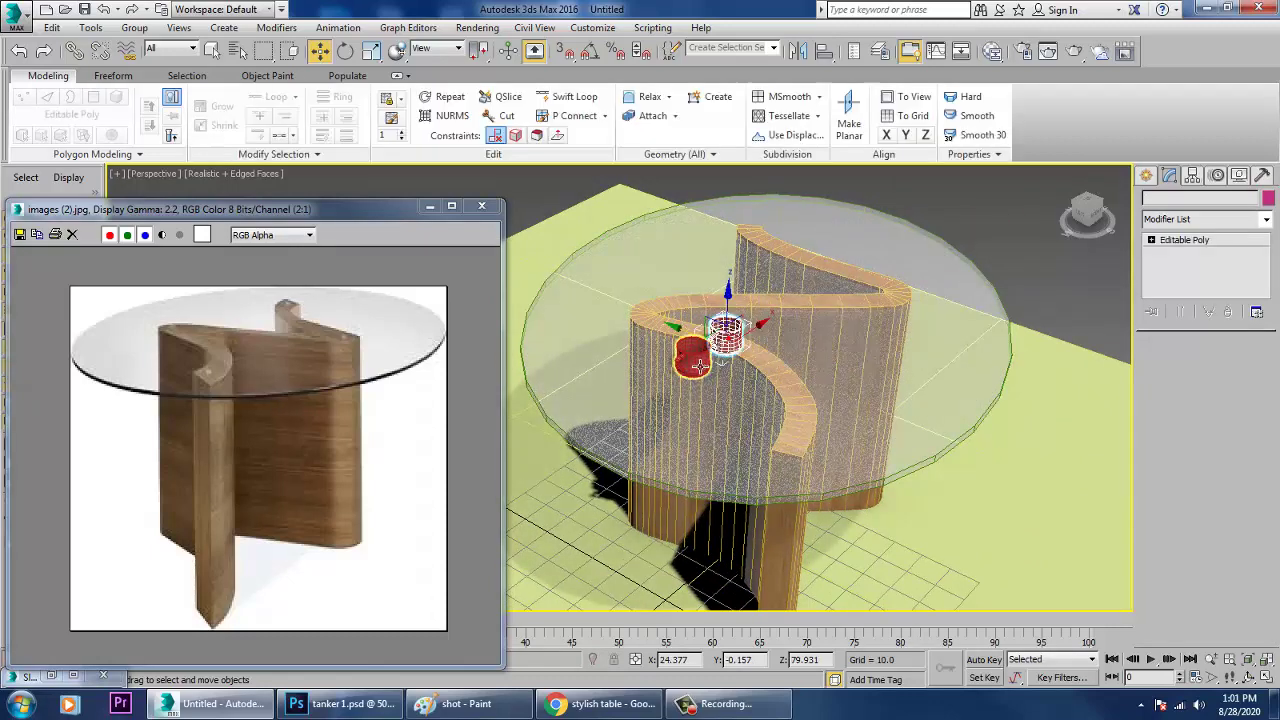
{"action": "left_click", "coordinate": [698, 366], "text": "ctrl"}
{"action": "key", "text": "r"}
{"action": "left_click_drag", "start_coordinate": [716, 356], "coordinate": [716, 330]}
{"action": "key", "text": "z"}
{"action": "middle_click_drag", "start_coordinate": [712, 383], "coordinate": [641, 385], "text": "alt"}
{"action": "key", "text": "w"}
{"action": "left_click_drag", "start_coordinate": [632, 357], "coordinate": [625, 349]}
Select the extruded oval glass top and convert it to Editable Poly.
{"action": "scroll", "coordinate": [700, 372], "scroll_direction": "down", "scroll_amount": 4}
{"action": "middle_click_drag", "start_coordinate": [755, 372], "coordinate": [852, 420], "text": "alt"}
{"action": "scroll", "coordinate": [742, 406], "scroll_direction": "down", "scroll_amount": 4}
{"action": "left_click", "coordinate": [867, 467]}
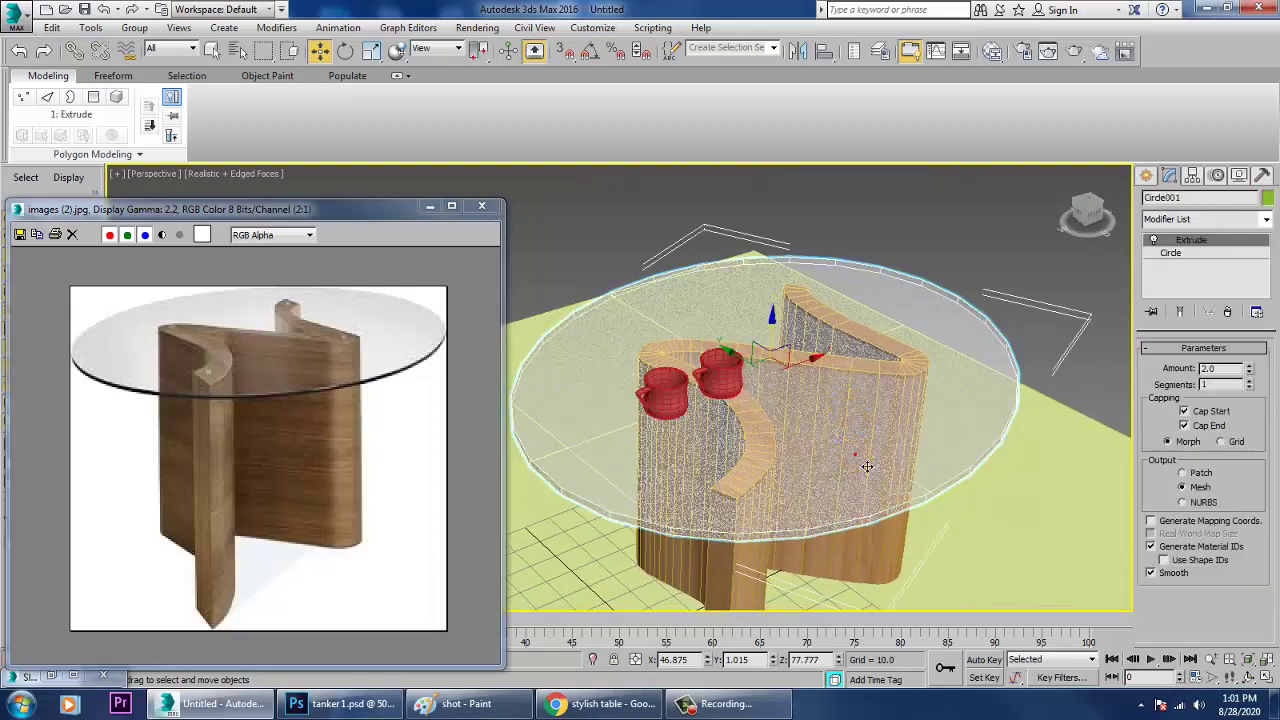
{"action": "right_click", "coordinate": [910, 397]}
{"action": "mouse_move", "coordinate": [940, 553]}
{"action": "left_click", "coordinate": [1062, 567]}
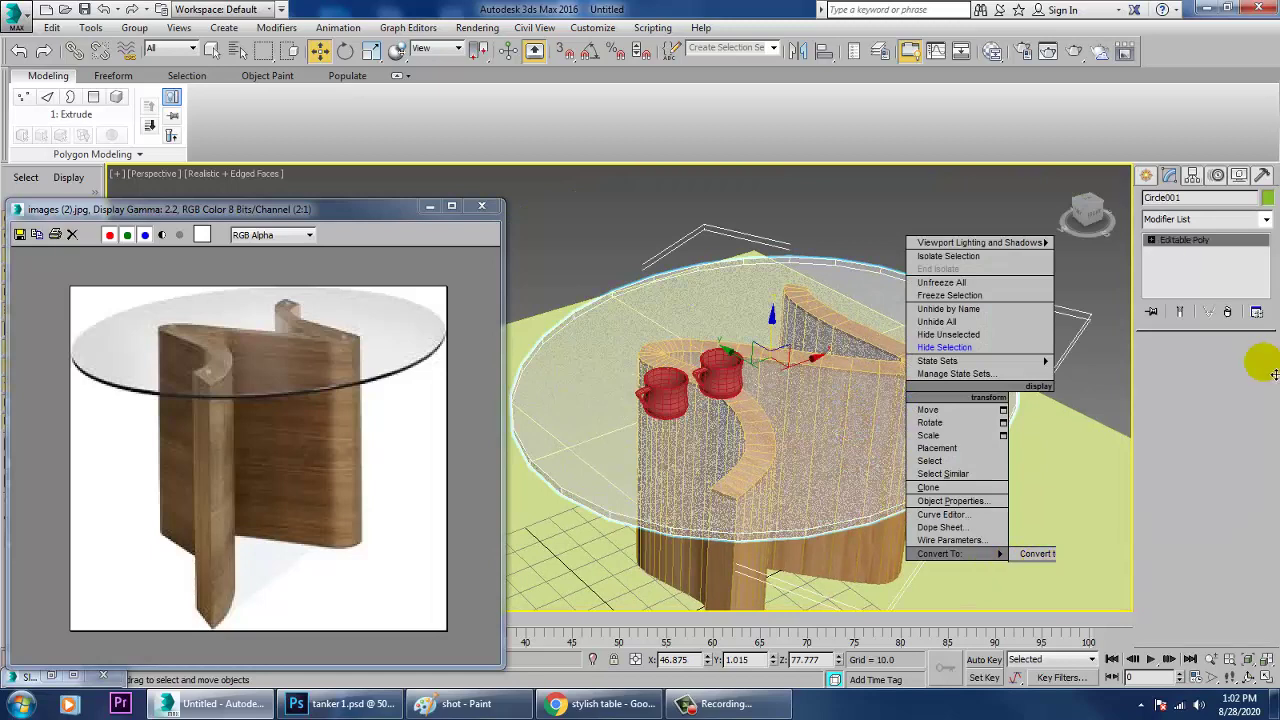
At edge level, select all the upper rim edges of the glass top in the Front view.
{"action": "left_click", "coordinate": [1151, 241]}
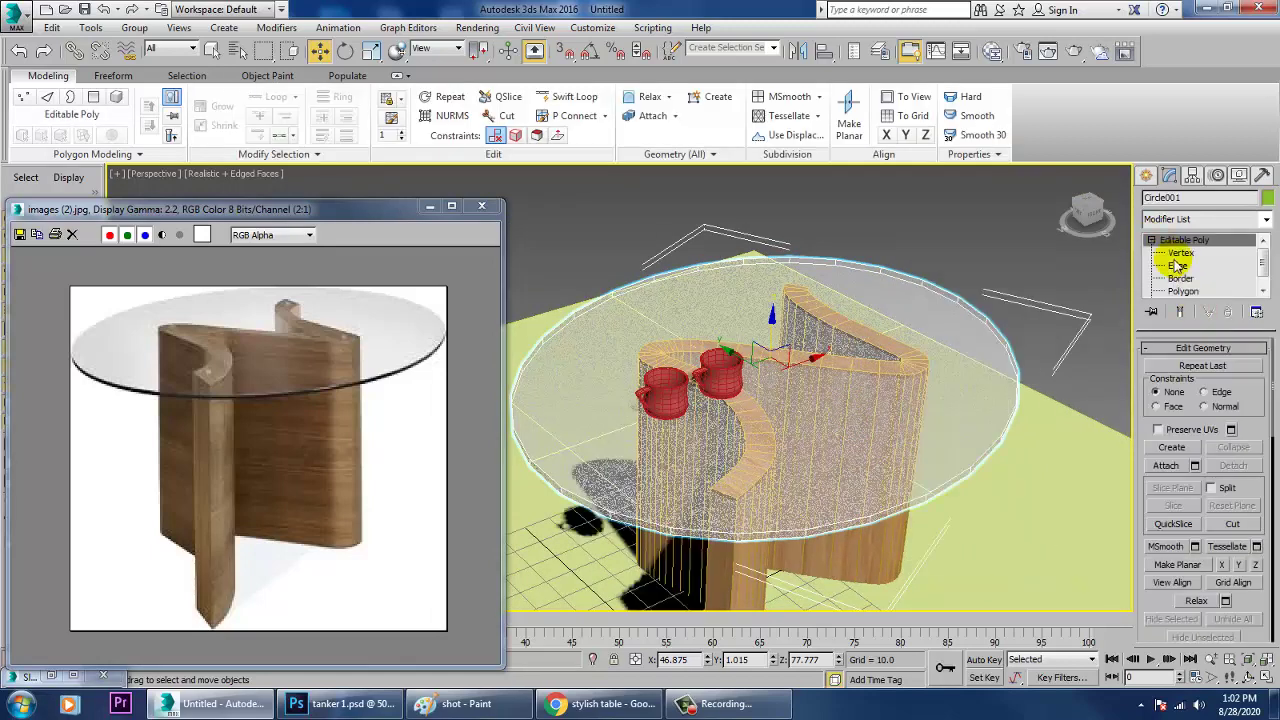
{"action": "left_click", "coordinate": [1177, 264]}
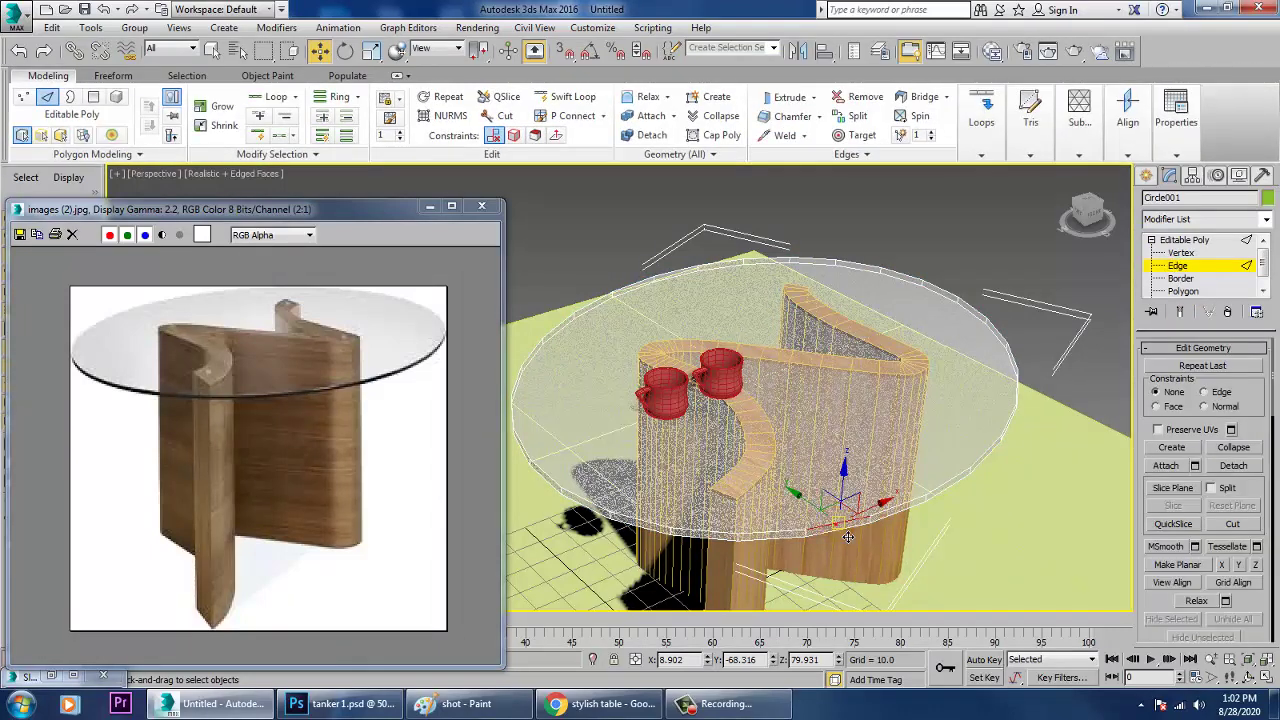
{"action": "key", "text": "alt+w"}
{"action": "scroll", "coordinate": [843, 265], "scroll_direction": "up", "scroll_amount": 8}
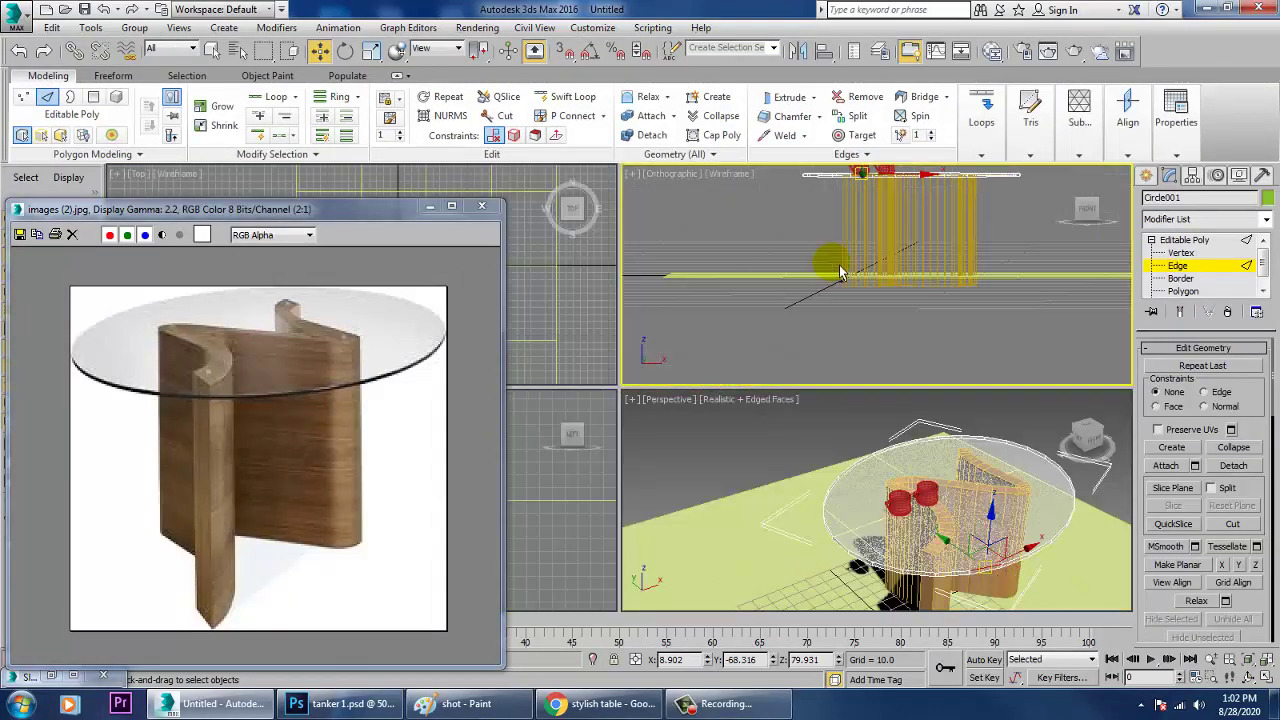
{"action": "middle_click_drag", "start_coordinate": [835, 272], "coordinate": [871, 326]}
{"action": "key", "text": "f"}
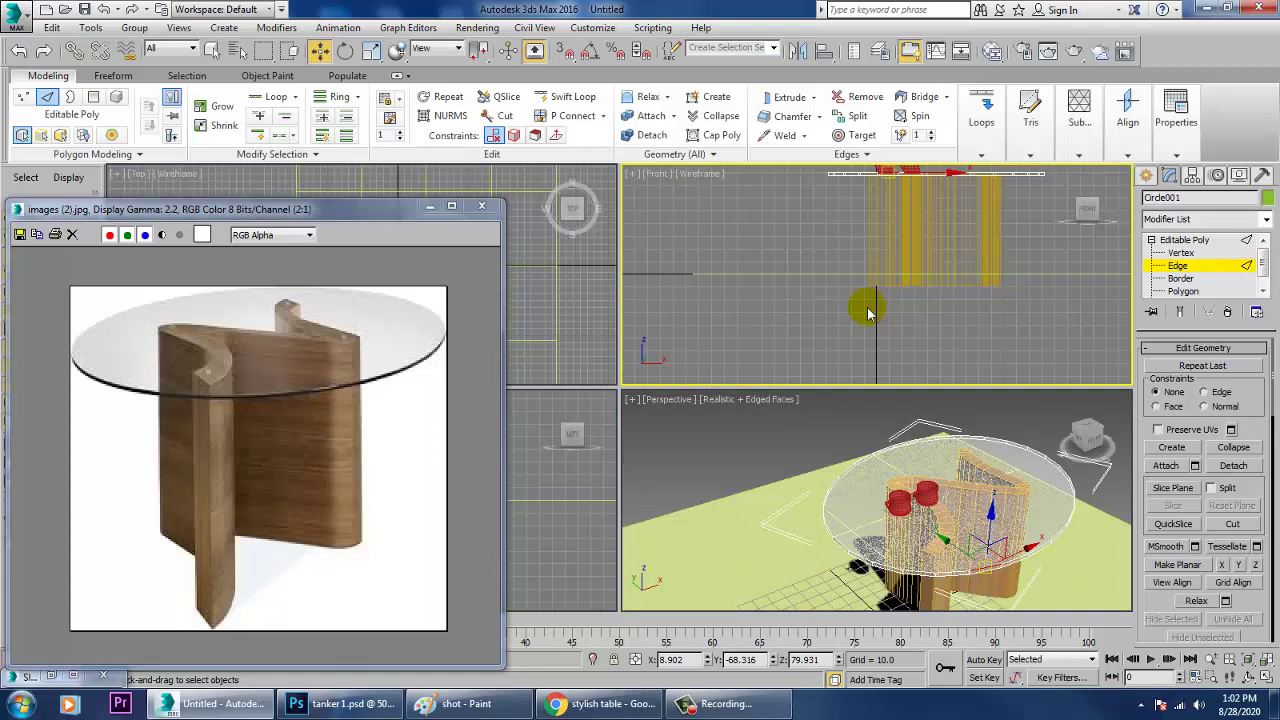
{"action": "key", "text": "alt+w"}
{"action": "scroll", "coordinate": [821, 313], "scroll_direction": "down", "scroll_amount": 5}
{"action": "middle_click_drag", "start_coordinate": [808, 418], "coordinate": [792, 487]}
{"action": "scroll", "coordinate": [762, 420], "scroll_direction": "up", "scroll_amount": 5}
{"action": "middle_click_drag", "start_coordinate": [768, 369], "coordinate": [731, 617]}
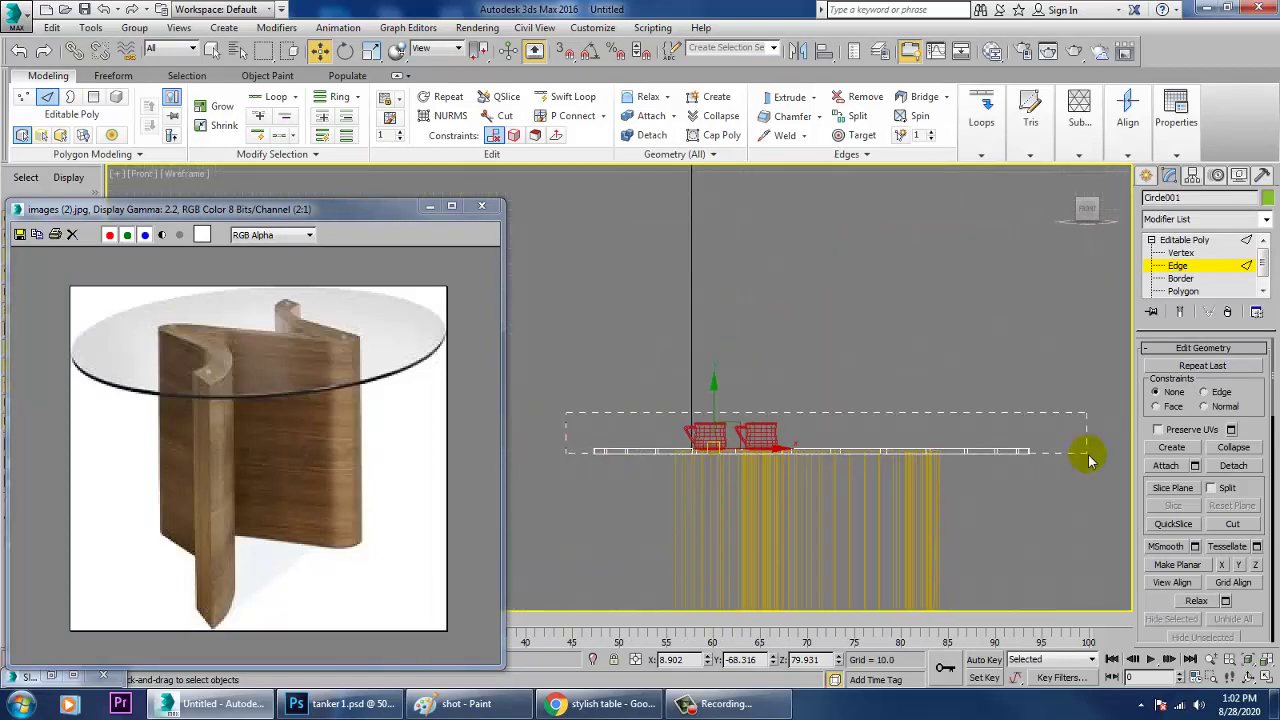
{"action": "left_click_drag", "start_coordinate": [1093, 455], "coordinate": [1116, 454]}
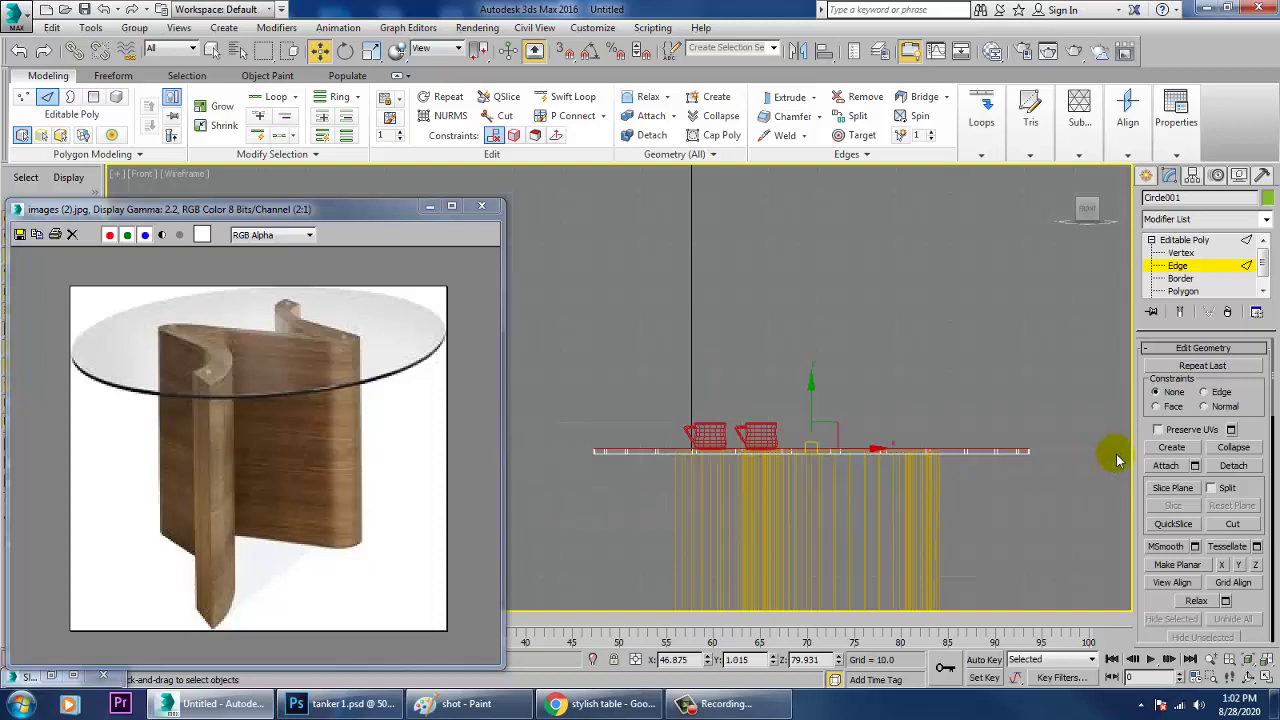
Chamfer the selected upper rim edges of the glass top by about 0.74 with 4 segments, and clear the edge selection.
{"action": "scroll", "coordinate": [1165, 480], "scroll_direction": "up", "scroll_amount": 5}
{"action": "scroll", "coordinate": [1190, 530], "scroll_direction": "down", "scroll_amount": 5}
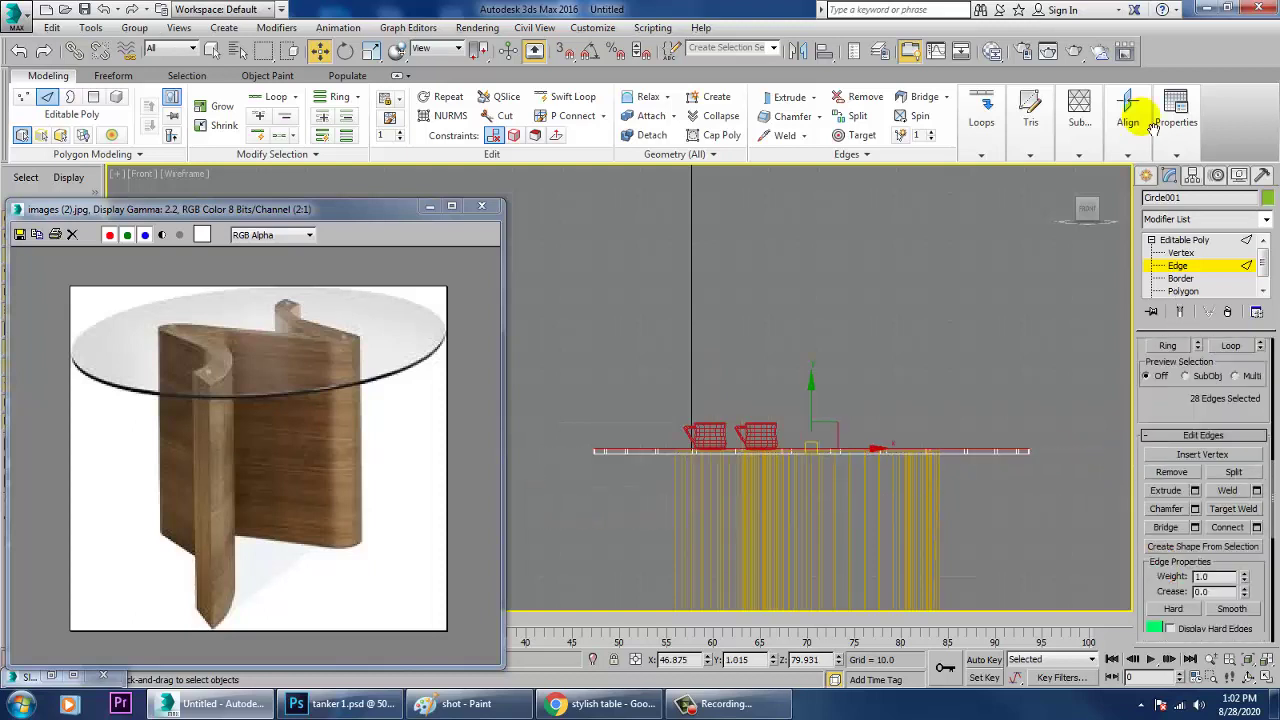
{"action": "left_click", "coordinate": [1197, 505]}
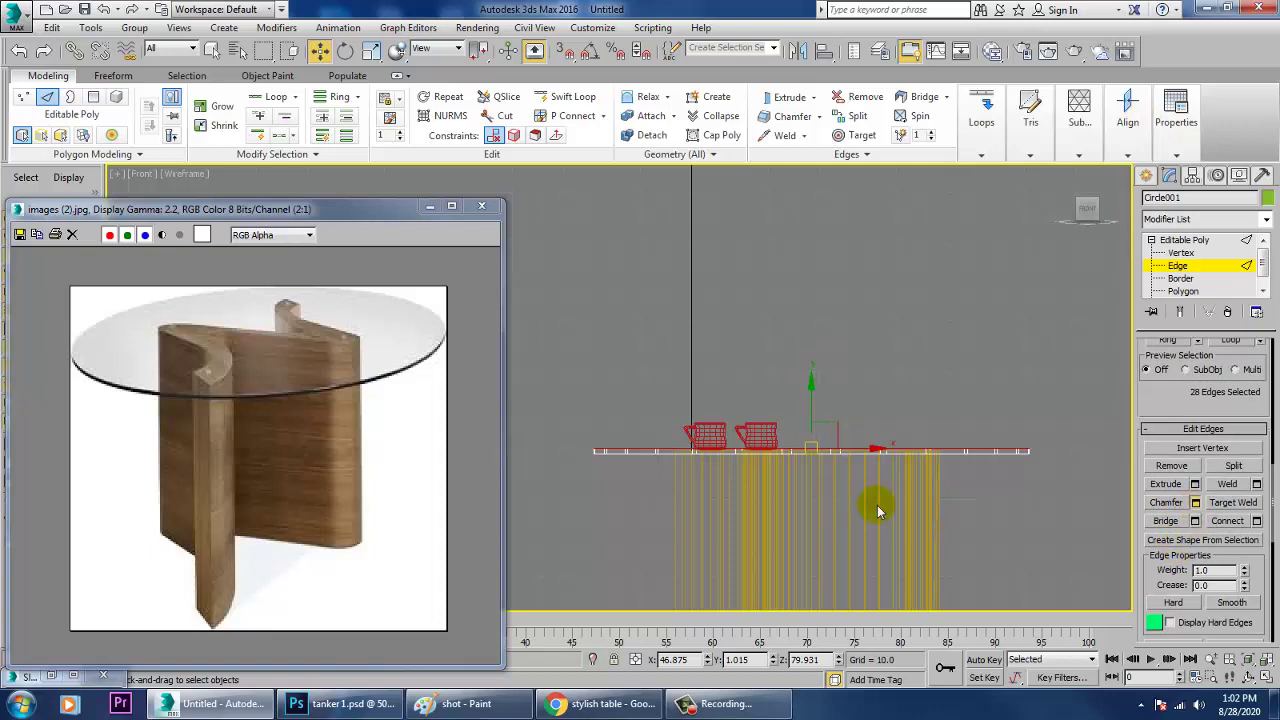
{"action": "key", "text": "alt+w"}
{"action": "right_click", "coordinate": [885, 508]}
{"action": "key", "text": "alt+w"}
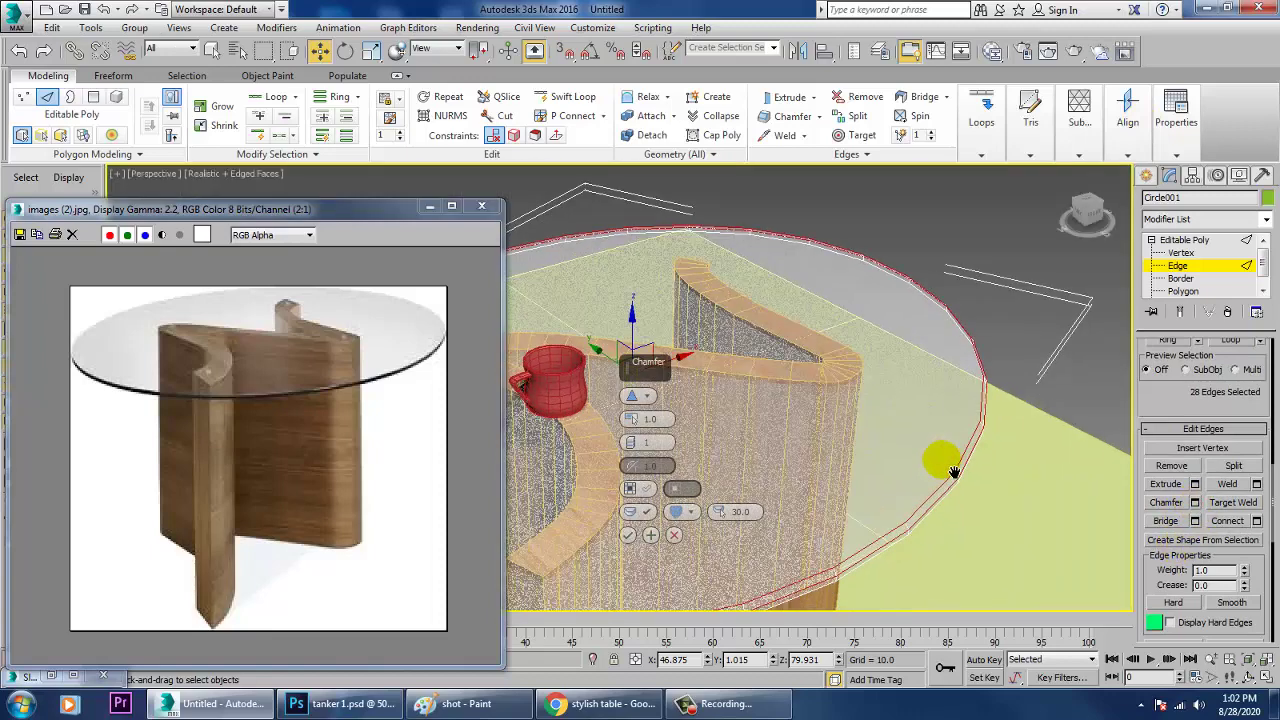
{"action": "left_click_drag", "start_coordinate": [632, 444], "coordinate": [634, 438]}
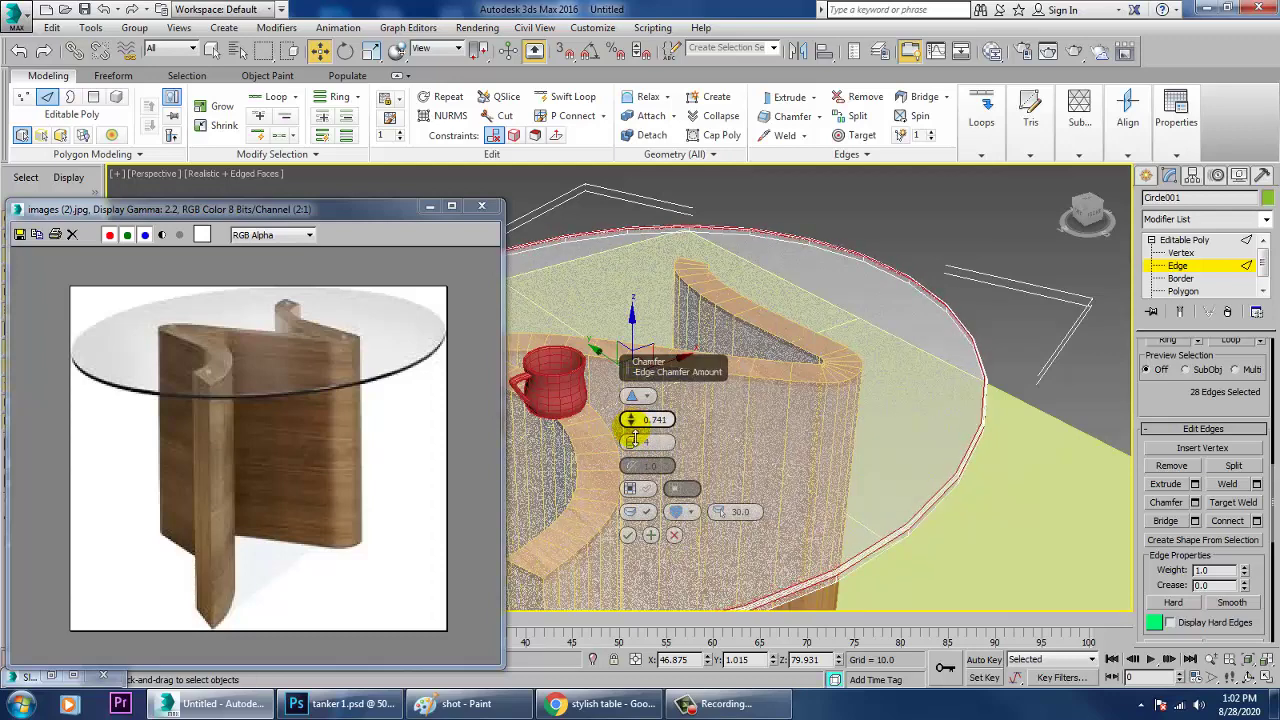
{"action": "left_click", "coordinate": [627, 535]}
{"action": "left_click", "coordinate": [990, 255]}
Select all the lower rim edges of the glass top in the Front view.
{"action": "middle_click_drag", "start_coordinate": [964, 382], "coordinate": [960, 356], "text": "alt"}
{"action": "key", "text": "f"}
{"action": "left_click_drag", "start_coordinate": [1077, 444], "coordinate": [1077, 460]}
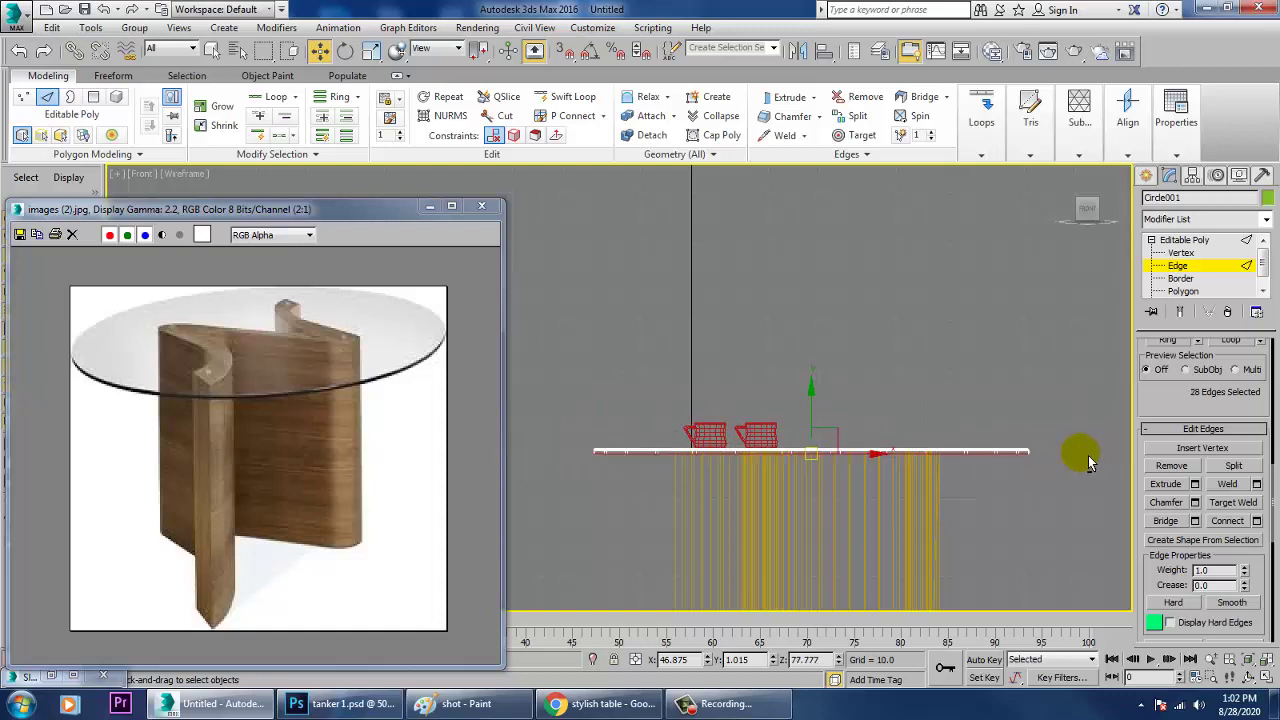
{"action": "key", "text": "alt+w"}
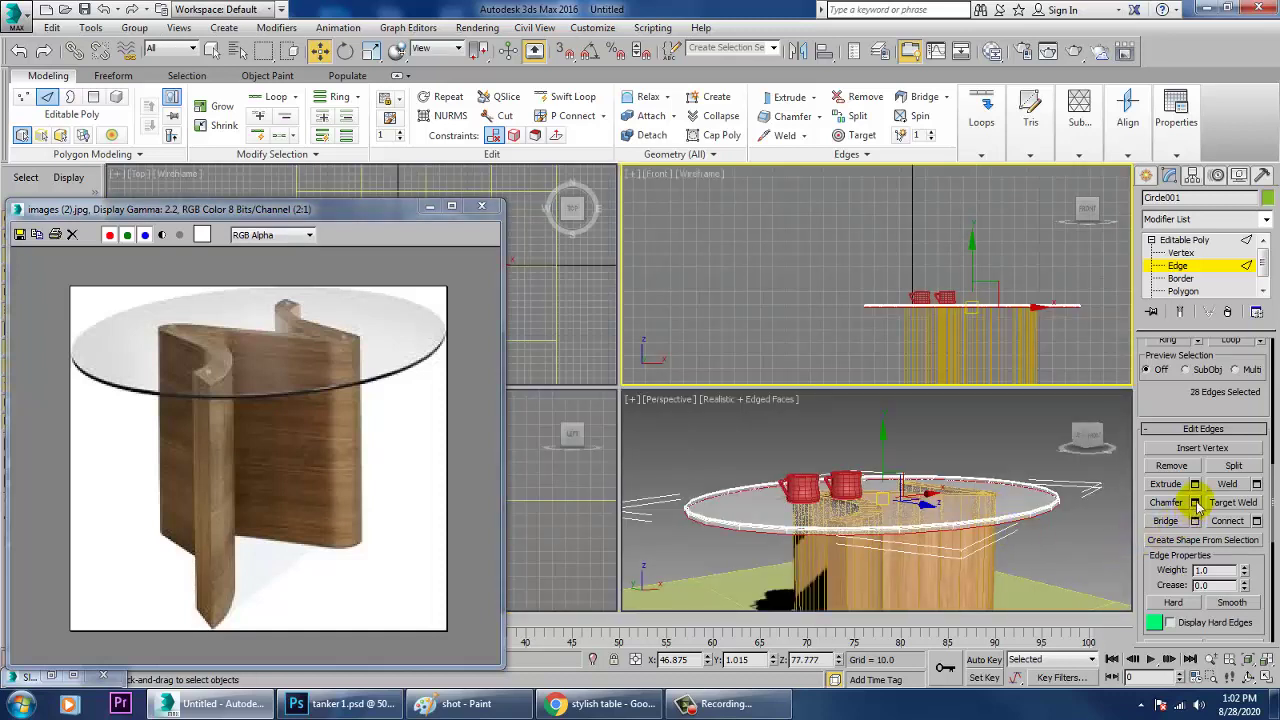